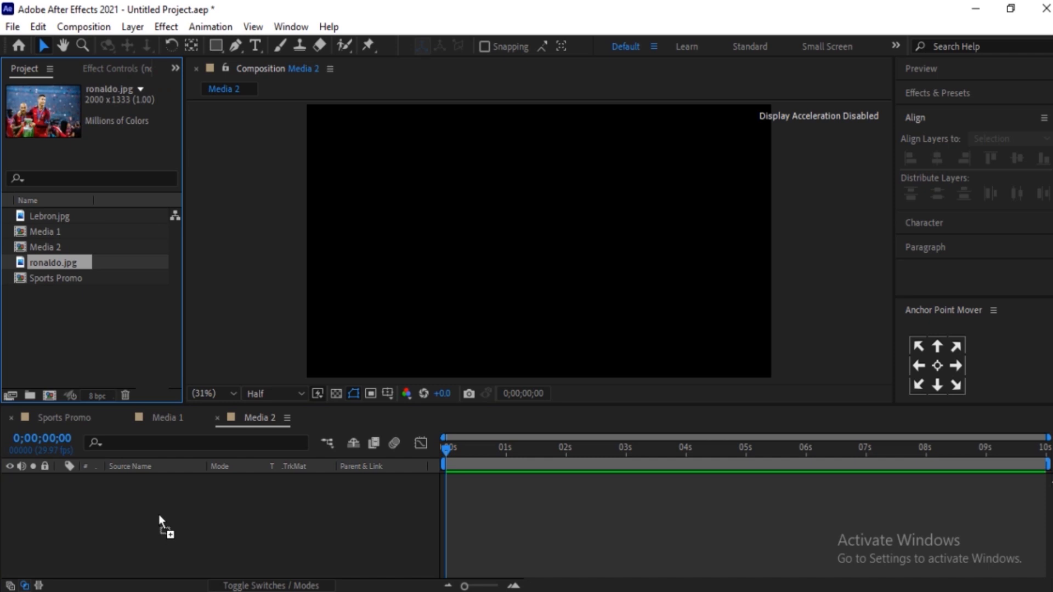
Step: Add ronaldo.jpg as a layer in the Media 2 composition
{"action": "left_click", "coordinate": [257, 534]}
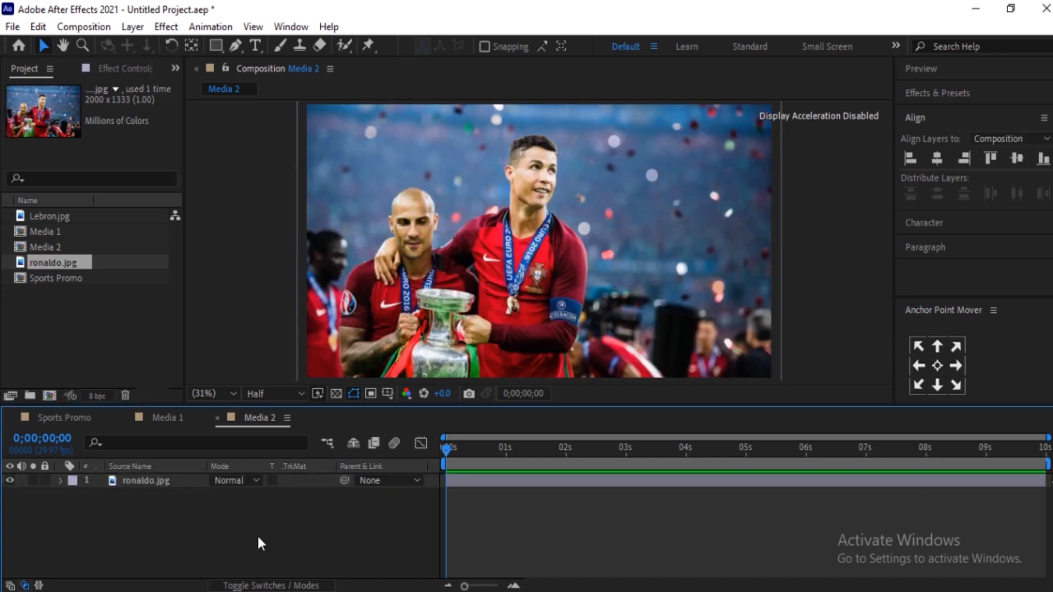
Step: Create a new 1920 x 1080 composition named Shapes with a 10-second duration
{"action": "left_click", "coordinate": [50, 396]}
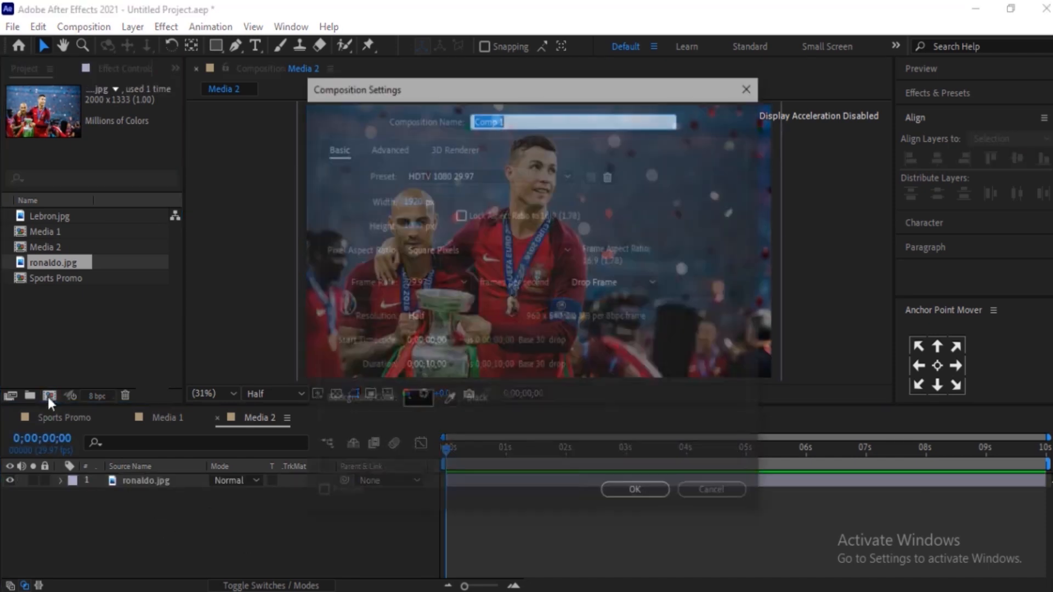
{"action": "type", "text": "Shapes"}
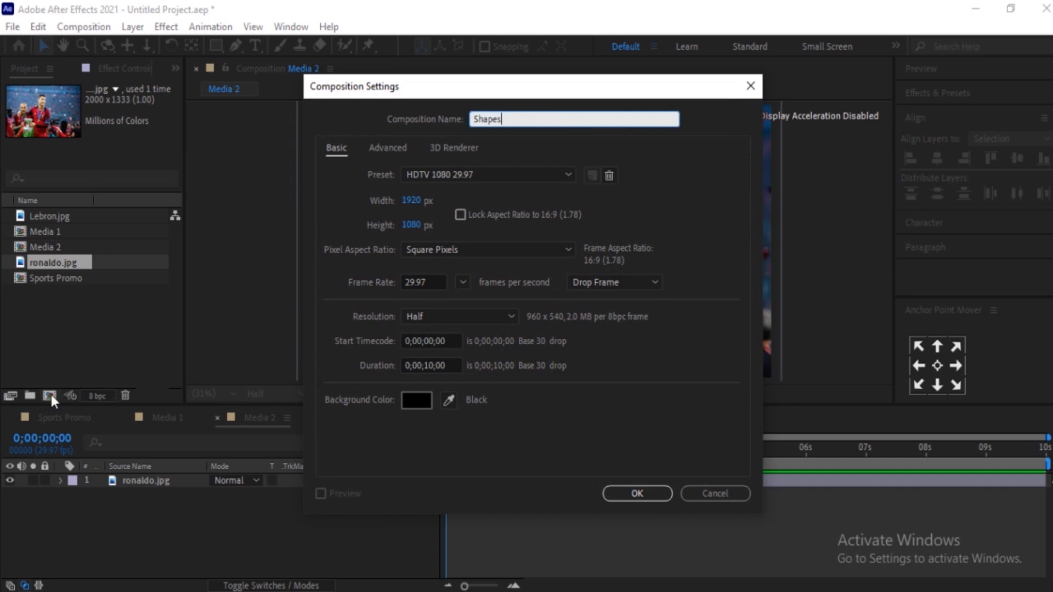
{"action": "left_click", "coordinate": [631, 496]}
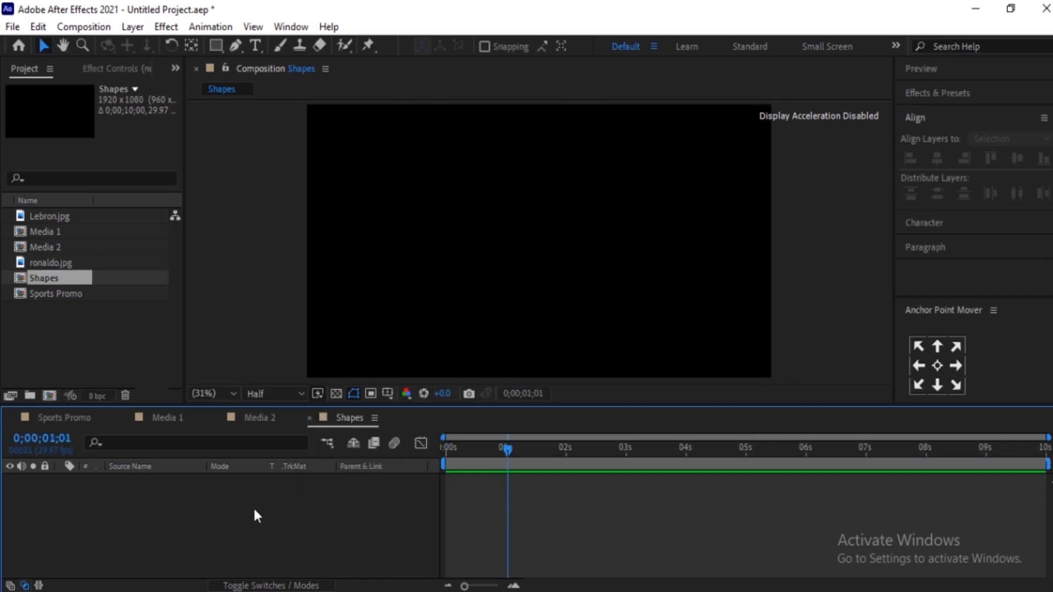
Step: Set up the Pen tool with no fill and a solid white stroke 120 px wide
{"action": "left_click", "coordinate": [235, 44]}
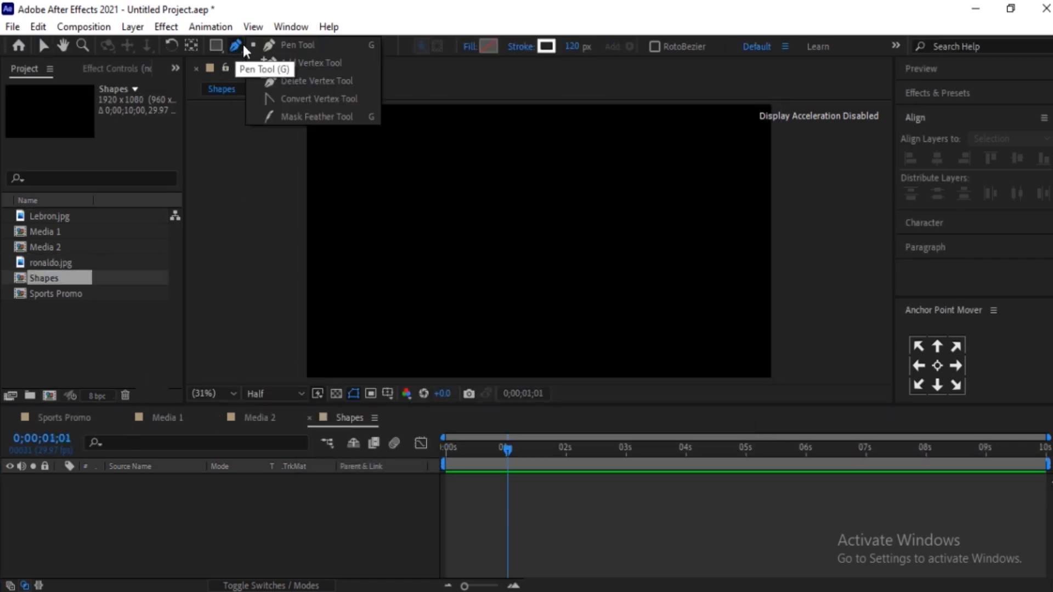
{"action": "left_click", "coordinate": [470, 47]}
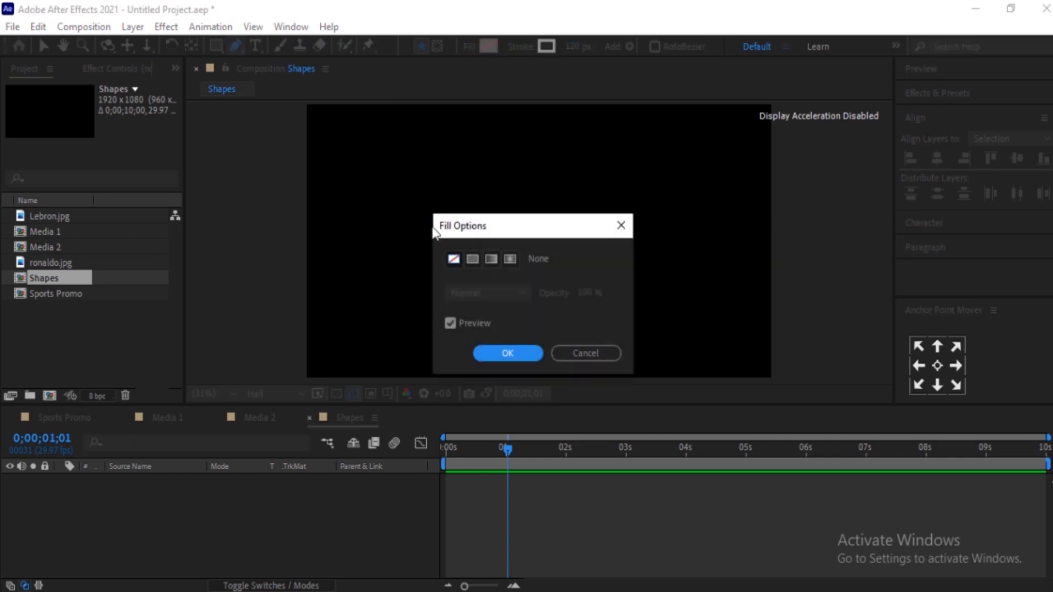
{"action": "left_click", "coordinate": [501, 355]}
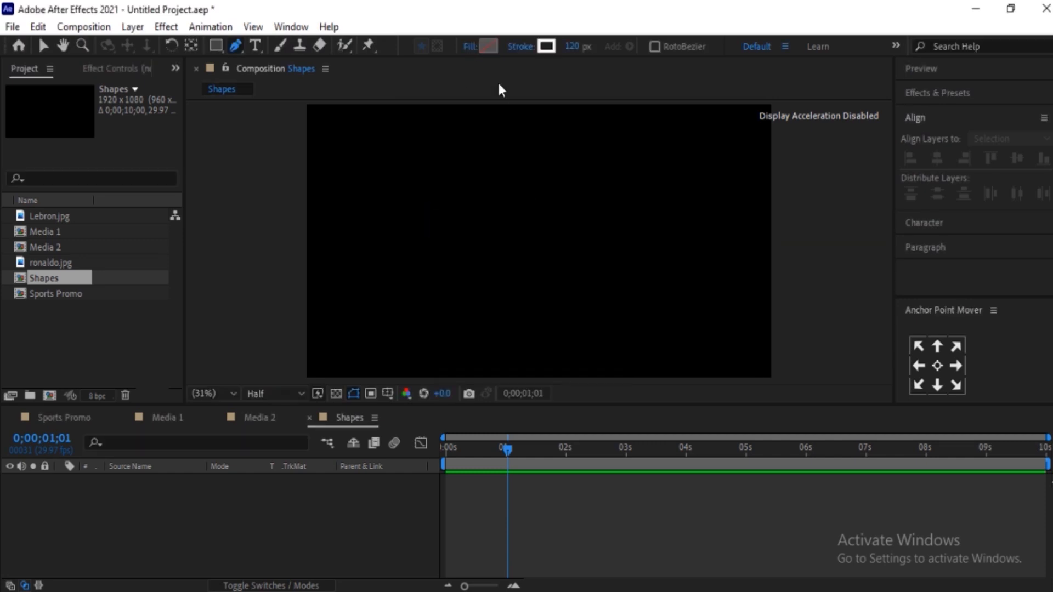
{"action": "left_click", "coordinate": [519, 48]}
{"action": "left_click", "coordinate": [471, 260]}
{"action": "left_click", "coordinate": [499, 354]}
{"action": "left_click", "coordinate": [574, 46]}
Step: Draw a straight horizontal line across the lower part of the frame, extending past both side edges, and deselect it
{"action": "left_click", "coordinate": [268, 314]}
{"action": "left_click", "coordinate": [810, 311]}
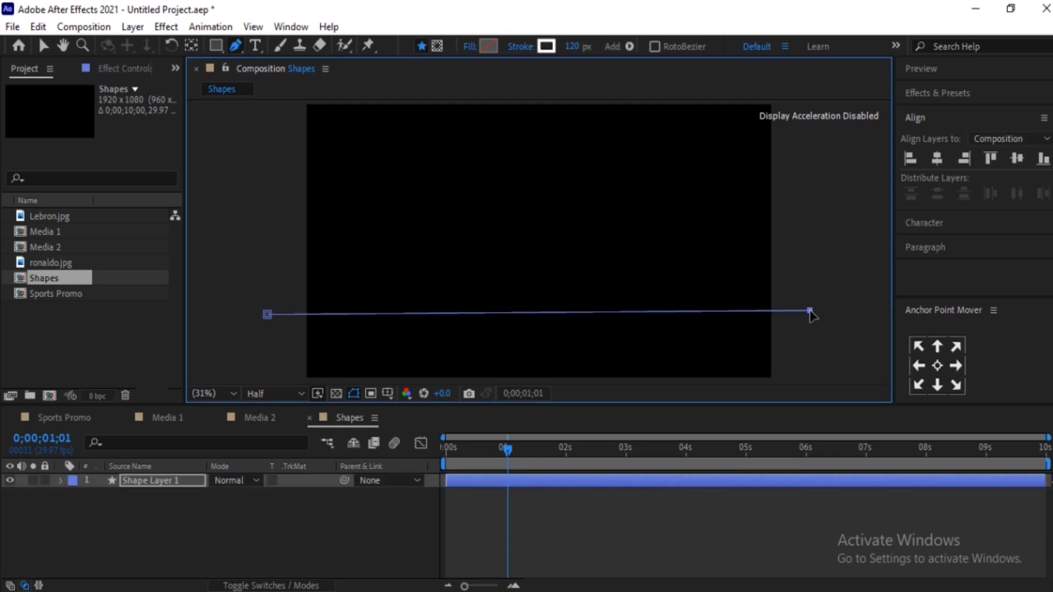
{"action": "left_click_drag", "start_coordinate": [810, 312], "coordinate": [812, 316]}
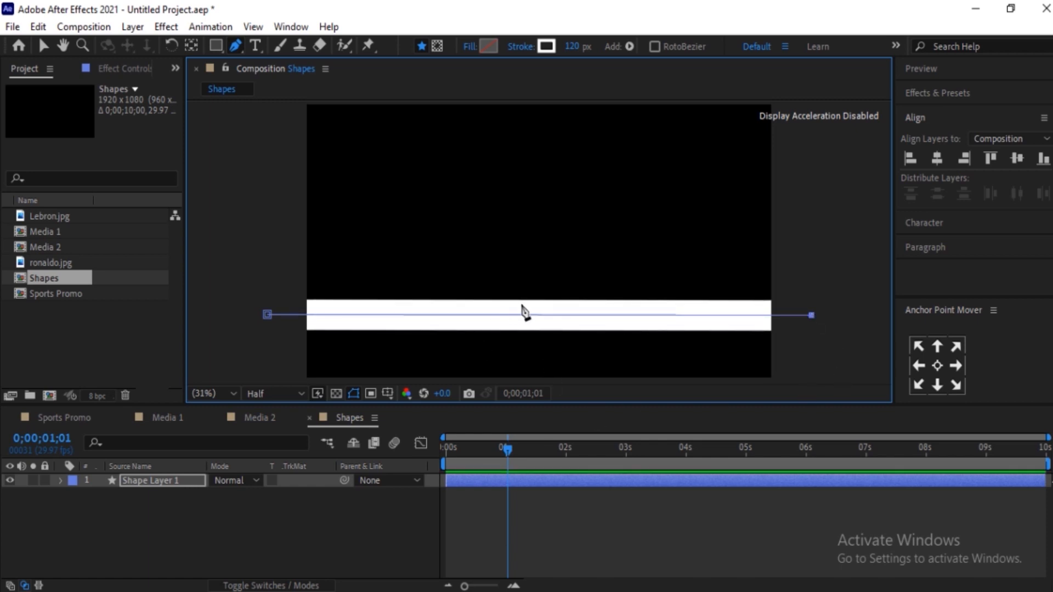
{"action": "left_click", "coordinate": [203, 536]}
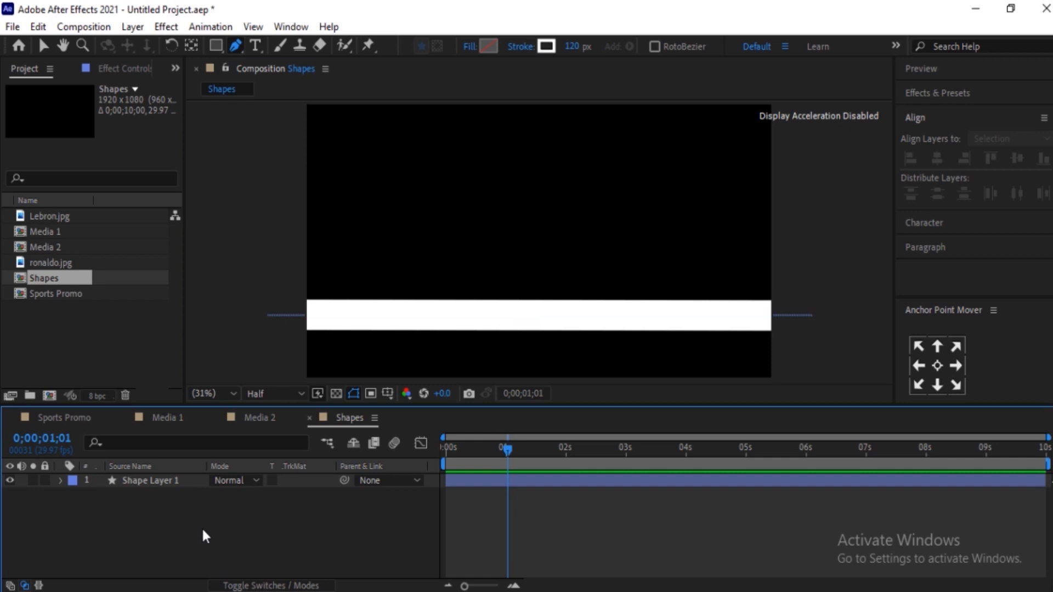
{"action": "key", "text": "v"}
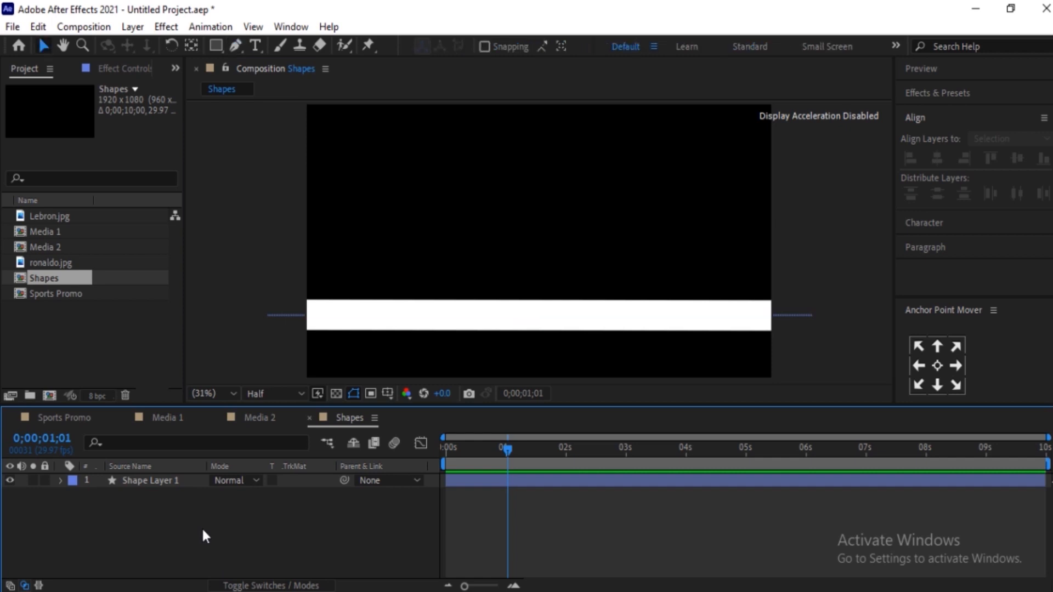
Step: Set the Pen tool's stroke to 60 px wide and its color to pink F16AE6
{"action": "left_click", "coordinate": [229, 48]}
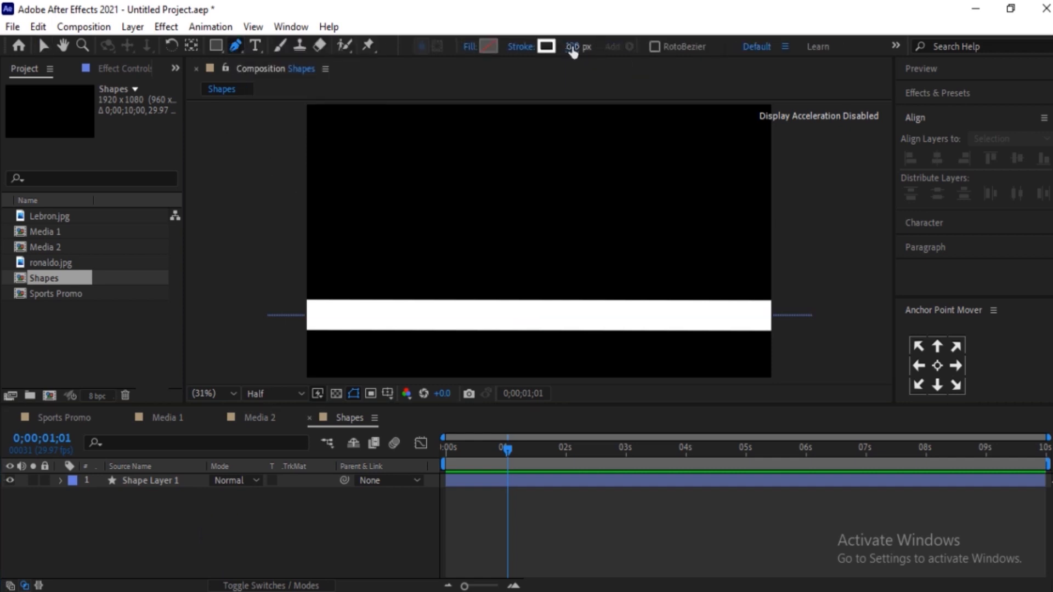
{"action": "left_click", "coordinate": [572, 46]}
{"action": "left_click", "coordinate": [552, 50]}
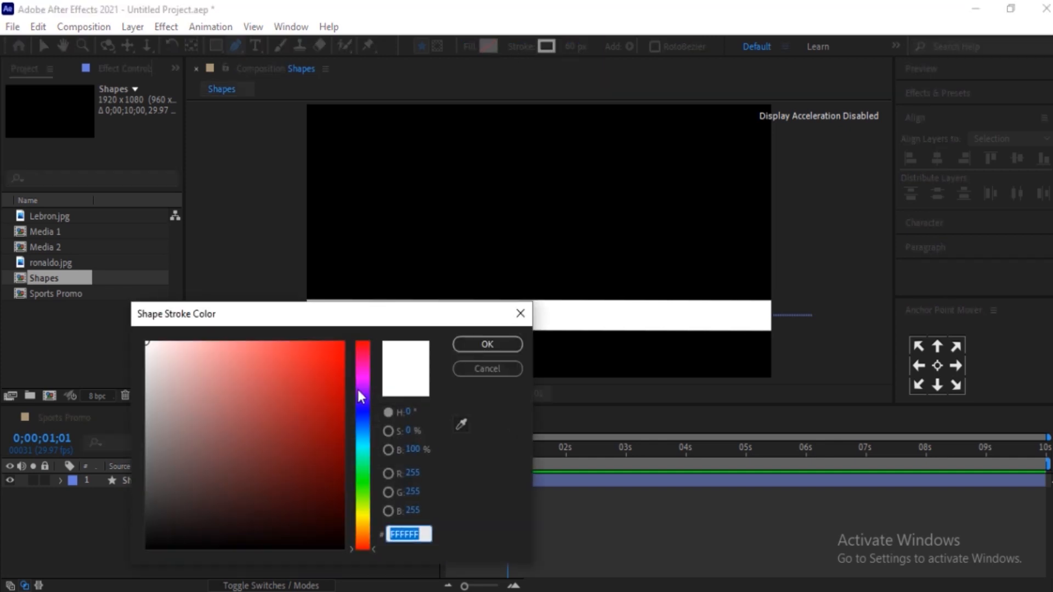
{"action": "left_click", "coordinate": [361, 374]}
{"action": "left_click_drag", "start_coordinate": [300, 370], "coordinate": [258, 353]}
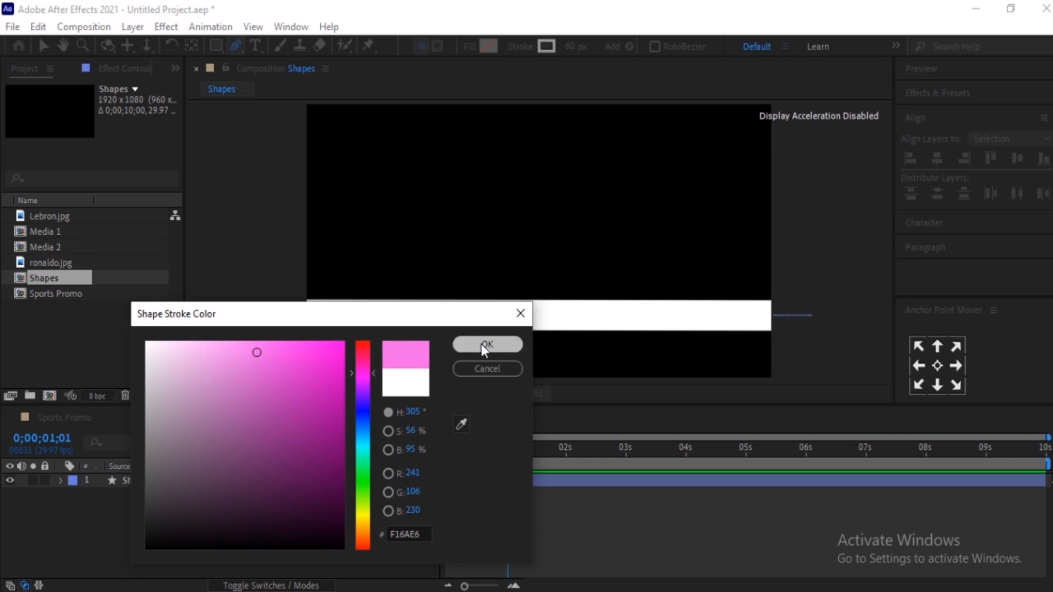
{"action": "left_click", "coordinate": [483, 344]}
Step: Draw a second horizontal line below the white bar, spanning beyond both frame edges, and deselect it
{"action": "left_click", "coordinate": [270, 355]}
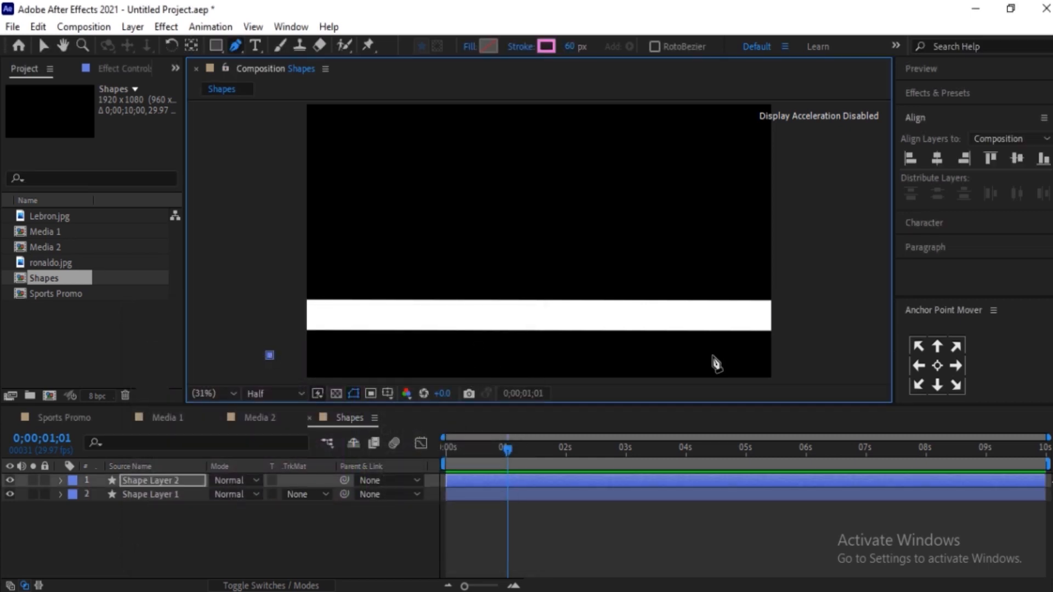
{"action": "left_click", "coordinate": [812, 354]}
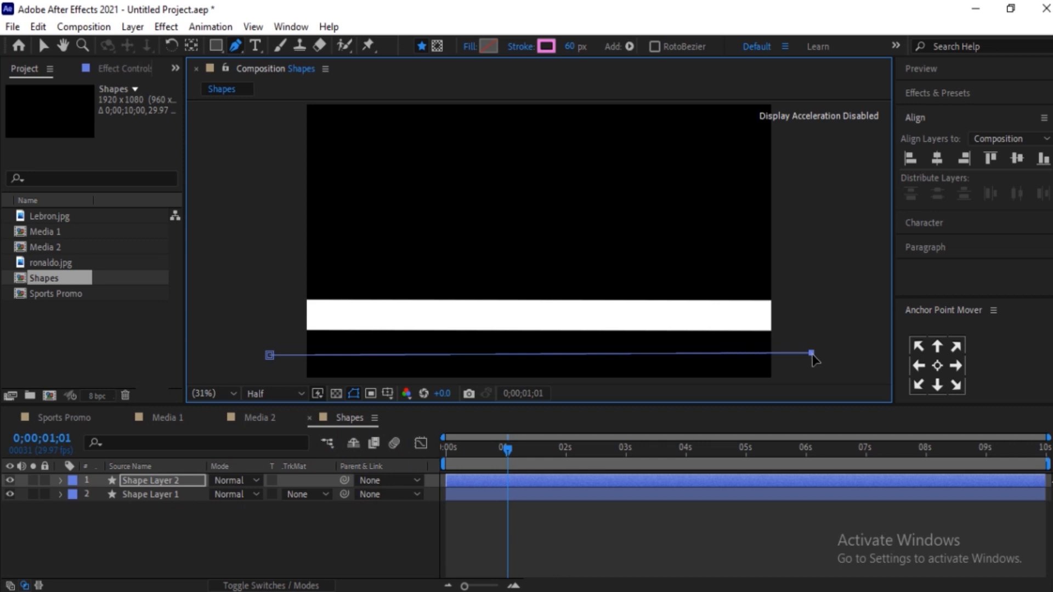
{"action": "left_click", "coordinate": [354, 532]}
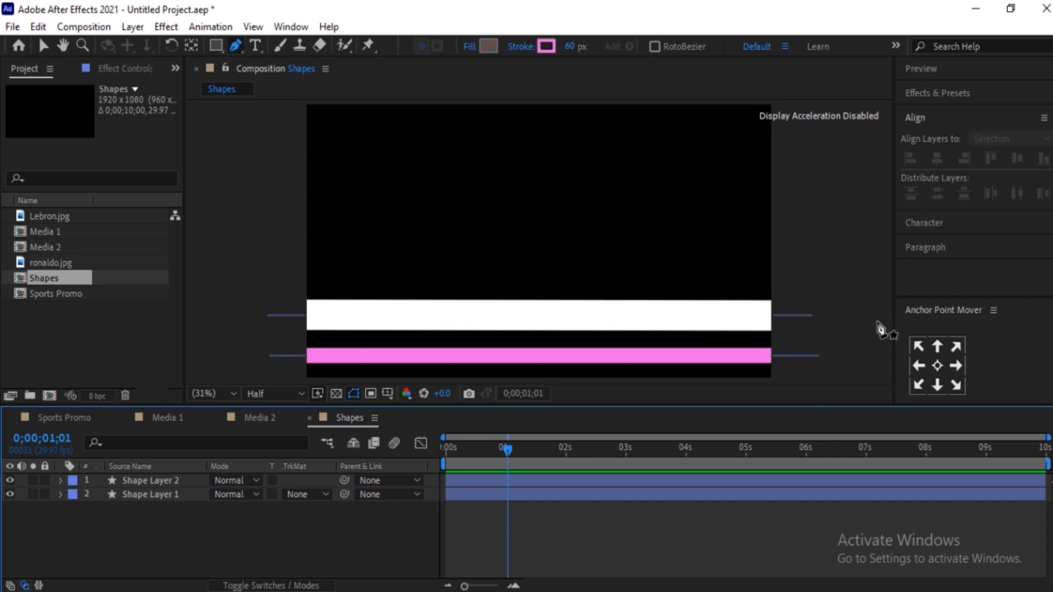
Step: Draw a vertical line near the frame's right edge, extending past its lower and upper edges
{"action": "scroll", "coordinate": [876, 320], "scroll_direction": "down", "scroll_amount": 2}
{"action": "left_click", "coordinate": [642, 337]}
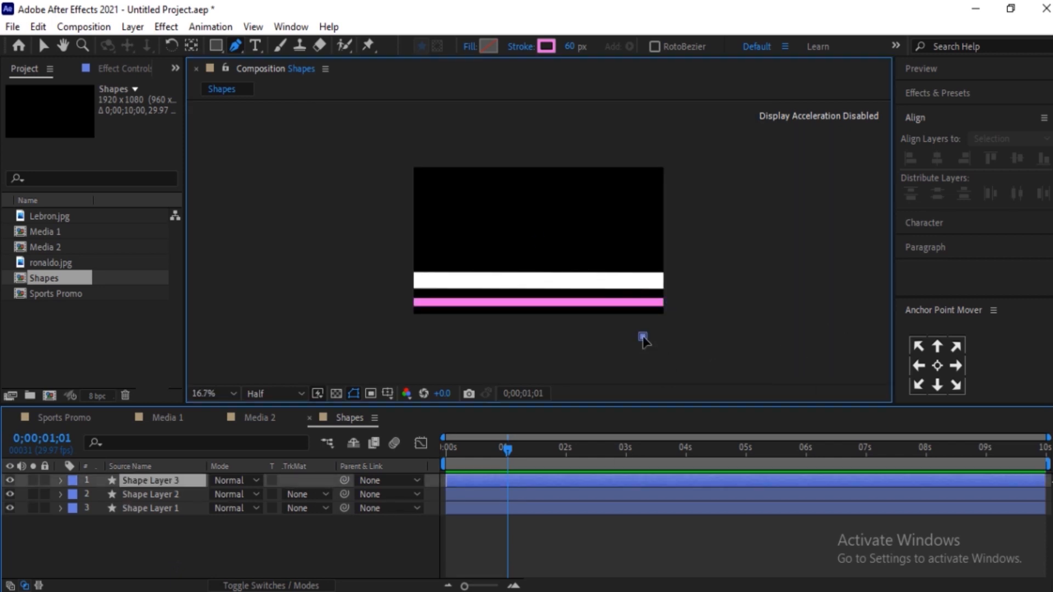
{"action": "left_click", "coordinate": [644, 132]}
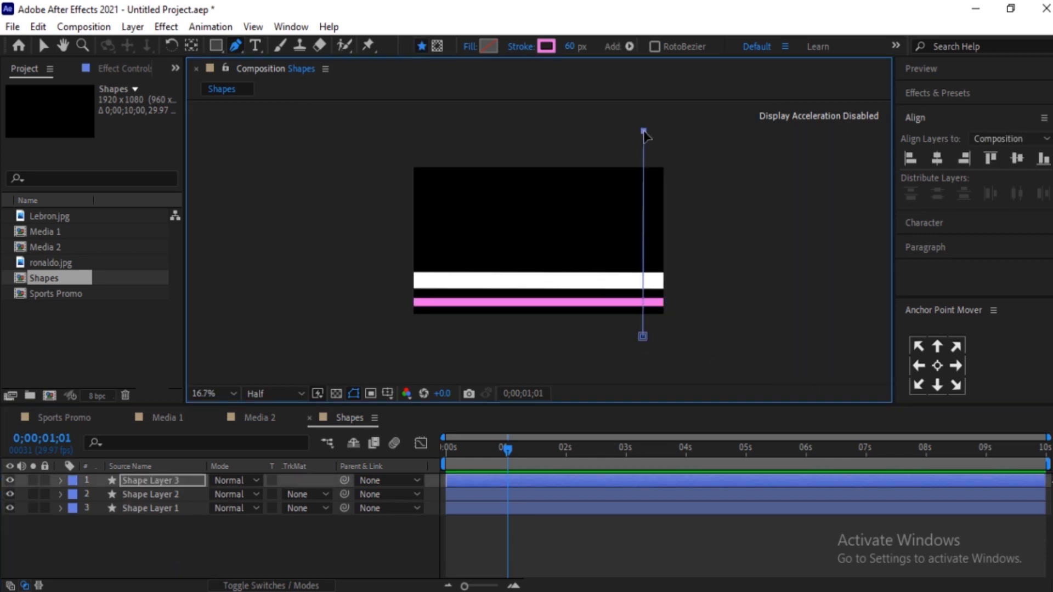
Step: Set the vertical line's stroke to 120 px wide and white (FFFFFF), and deselect the layer
{"action": "left_click", "coordinate": [573, 43]}
{"action": "type", "text": "120"}
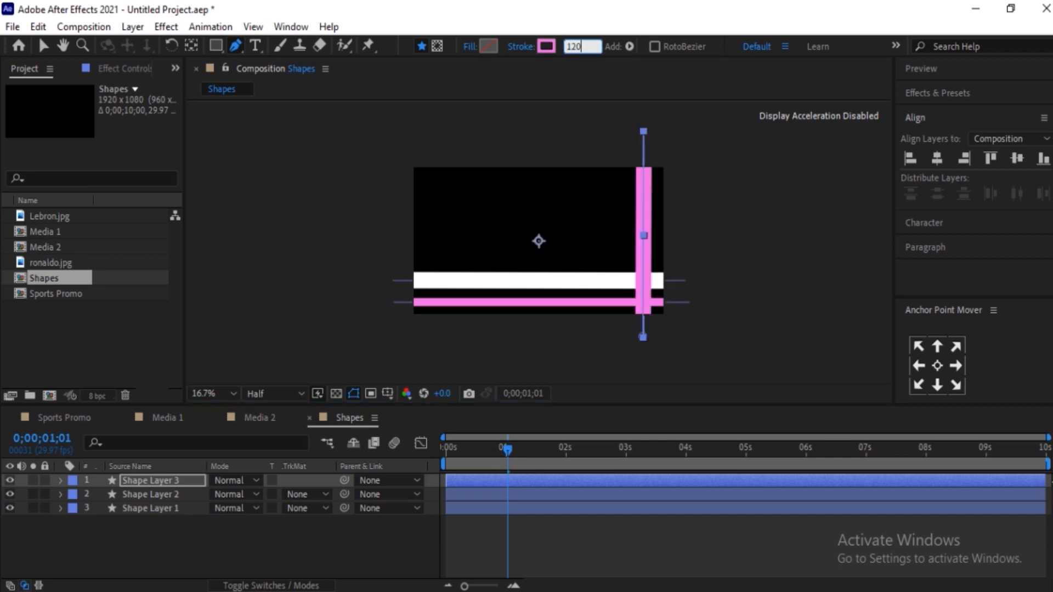
{"action": "key", "text": "Return"}
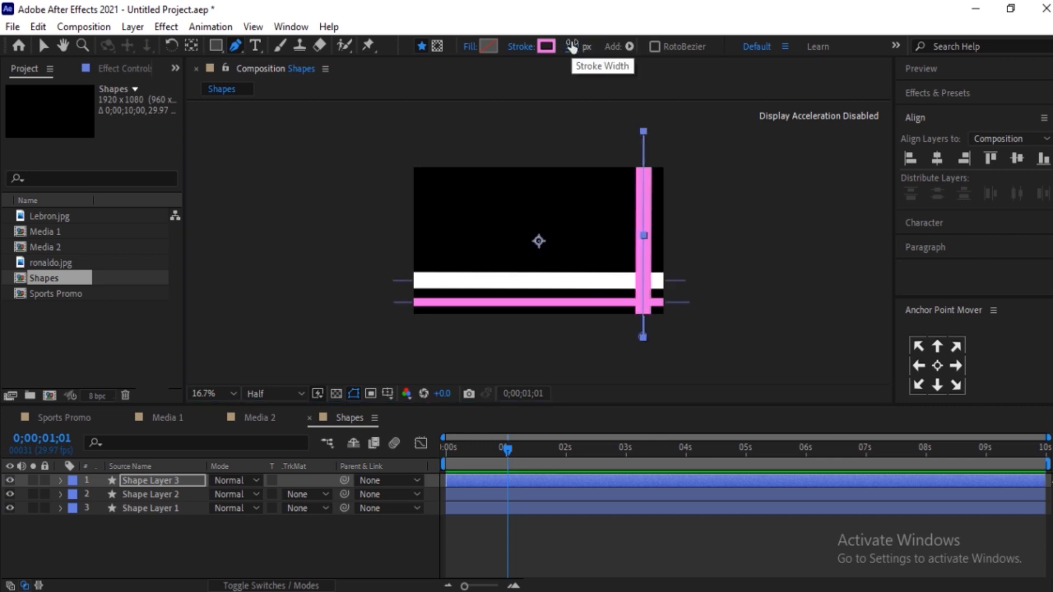
{"action": "left_click", "coordinate": [550, 48]}
{"action": "left_click", "coordinate": [147, 343]}
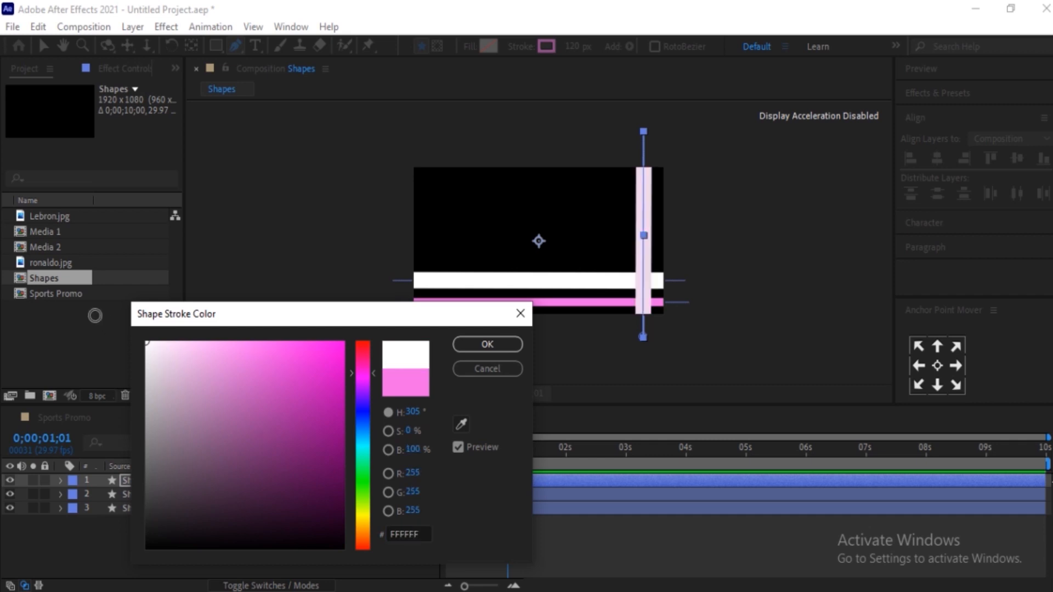
{"action": "left_click", "coordinate": [467, 344]}
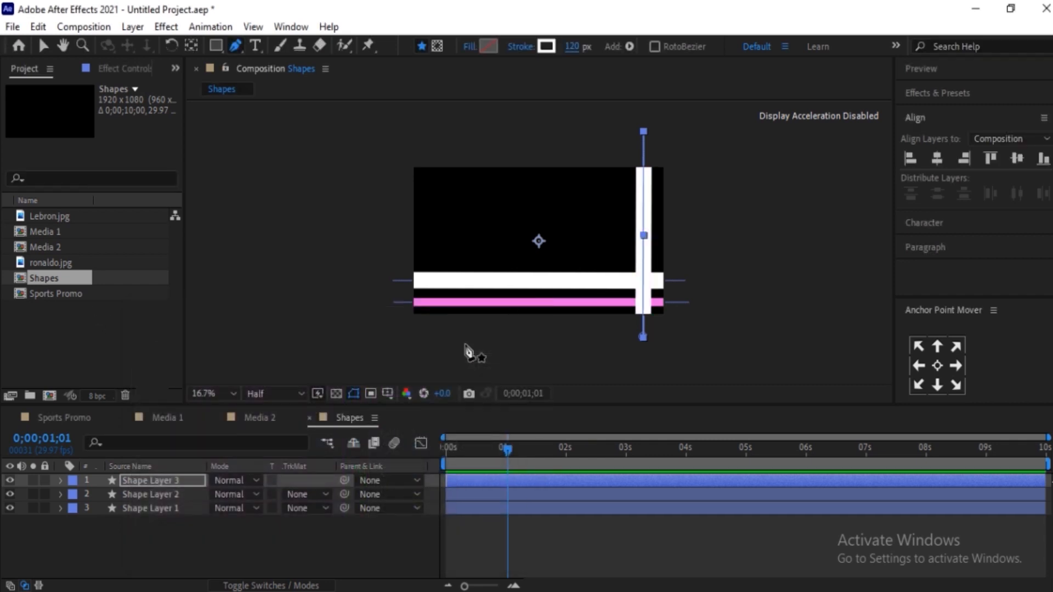
{"action": "left_click", "coordinate": [208, 394]}
{"action": "left_click", "coordinate": [208, 124]}
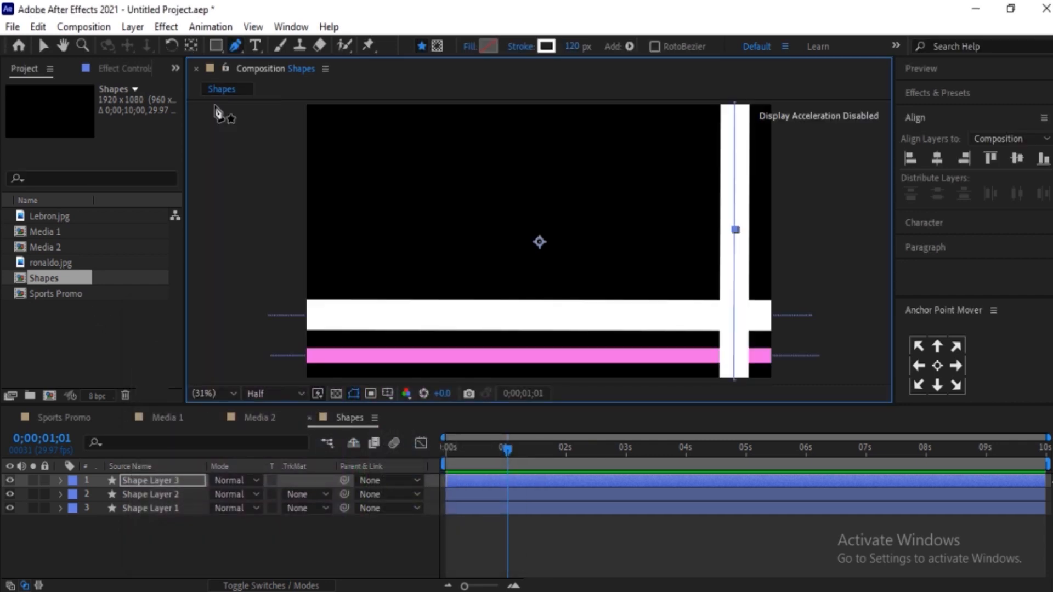
{"action": "left_click", "coordinate": [352, 554]}
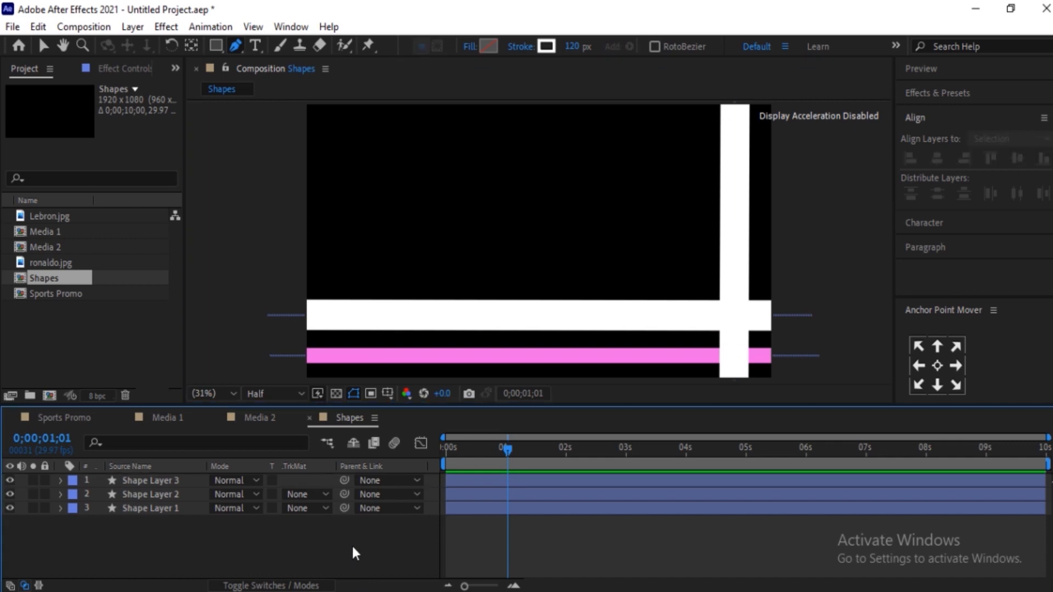
Step: Keyframe Shape Layer 1's position at 0;00;01;01, and set its X position to -1284 at 0;00;00;00 so it slides in from the left
{"action": "left_click", "coordinate": [163, 509]}
{"action": "key", "text": "p"}
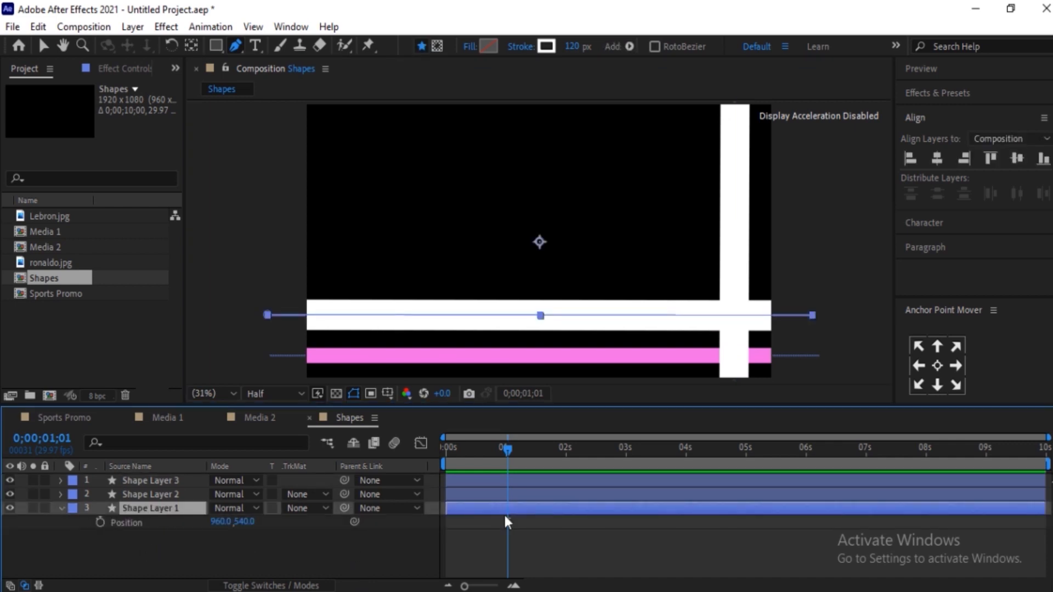
{"action": "left_click", "coordinate": [100, 523]}
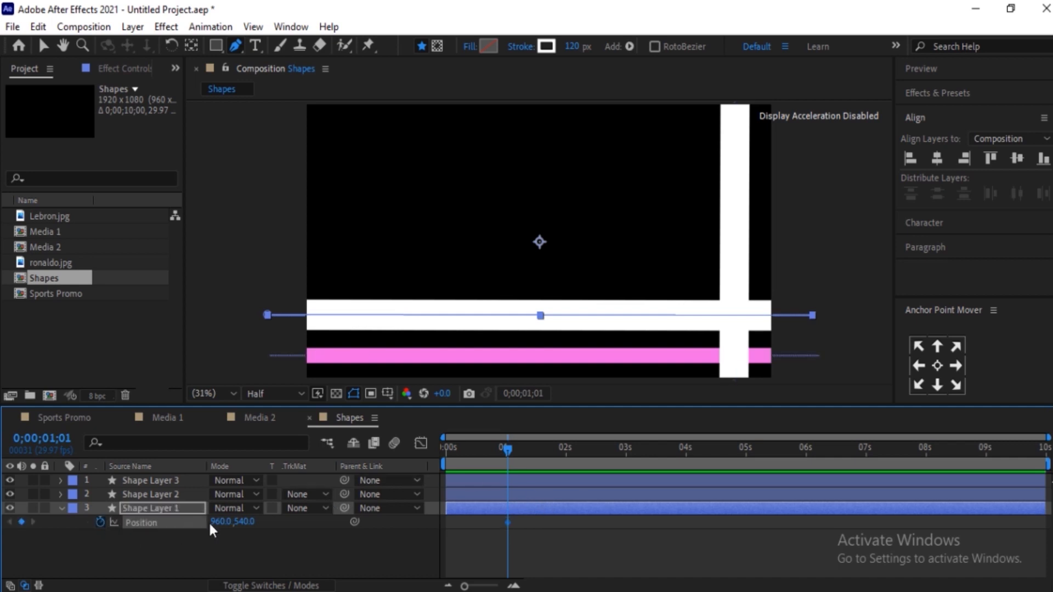
{"action": "left_click_drag", "start_coordinate": [509, 452], "coordinate": [384, 454]}
{"action": "left_click_drag", "start_coordinate": [229, 524], "coordinate": [61, 502]}
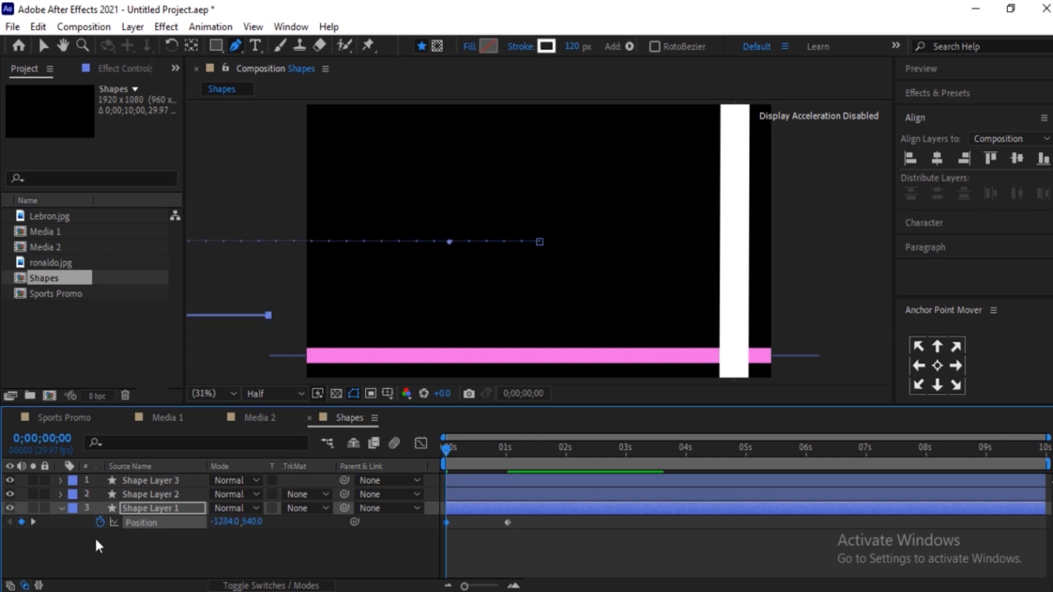
Step: Keyframe Shape Layer 2's position at one second and move it off the frame's left side at 0;00;00;00
{"action": "left_click", "coordinate": [150, 493]}
{"action": "key", "text": "p"}
{"action": "left_click", "coordinate": [506, 448]}
{"action": "left_click_drag", "start_coordinate": [507, 450], "coordinate": [444, 451]}
{"action": "left_click_drag", "start_coordinate": [219, 509], "coordinate": [2, 515]}
{"action": "left_click_drag", "start_coordinate": [226, 511], "coordinate": [3, 516]}
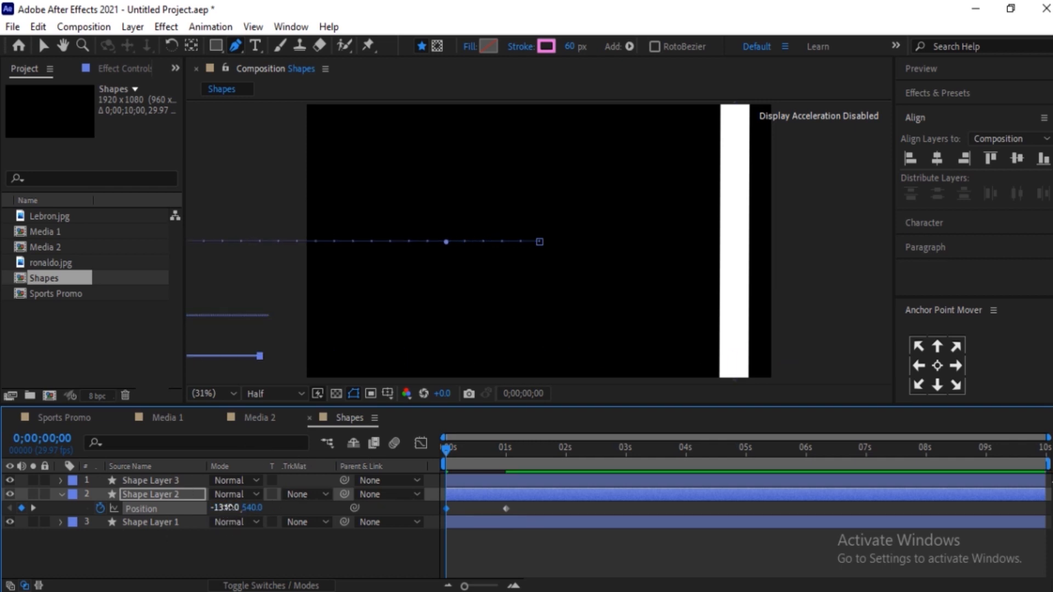
{"action": "left_click", "coordinate": [119, 529]}
{"action": "left_click", "coordinate": [61, 495]}
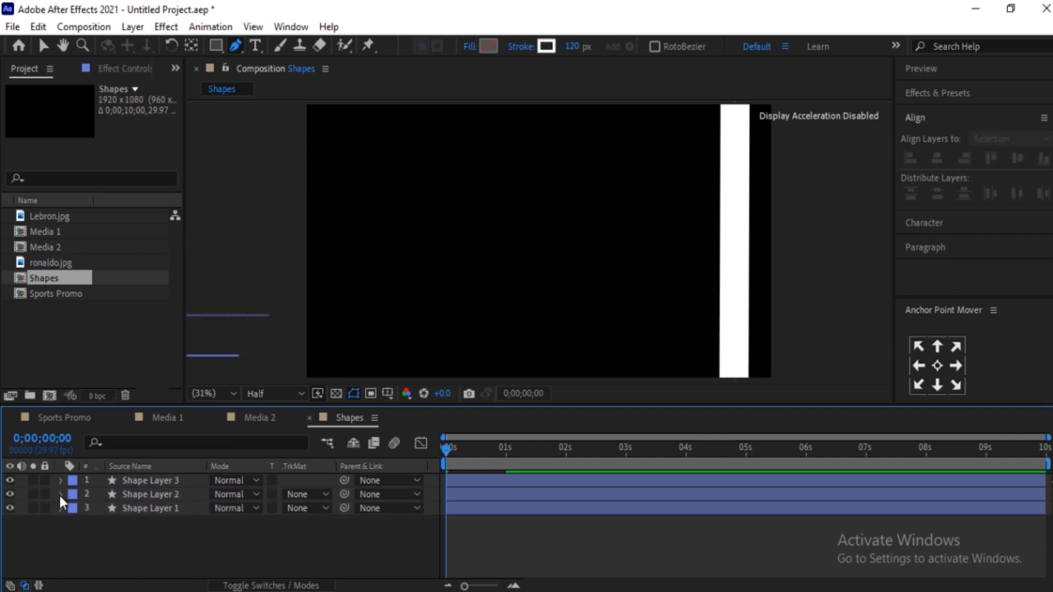
Step: Keyframe Shape Layer 3's position at 0;00;01;00 and move it fully above the frame at 0;00;00;00
{"action": "left_click", "coordinate": [148, 482]}
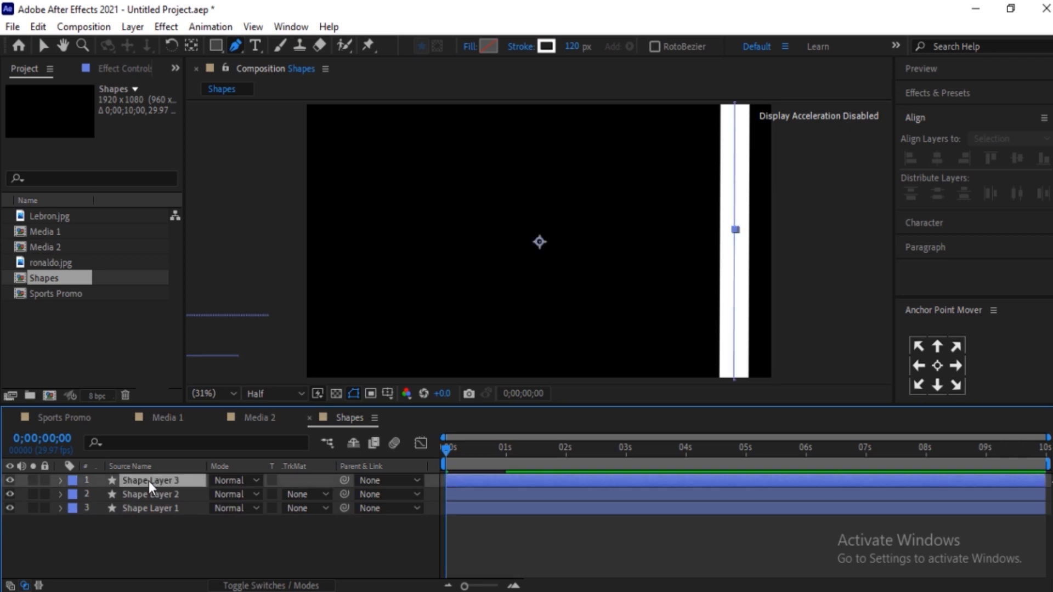
{"action": "key", "text": "p"}
{"action": "left_click", "coordinate": [506, 449]}
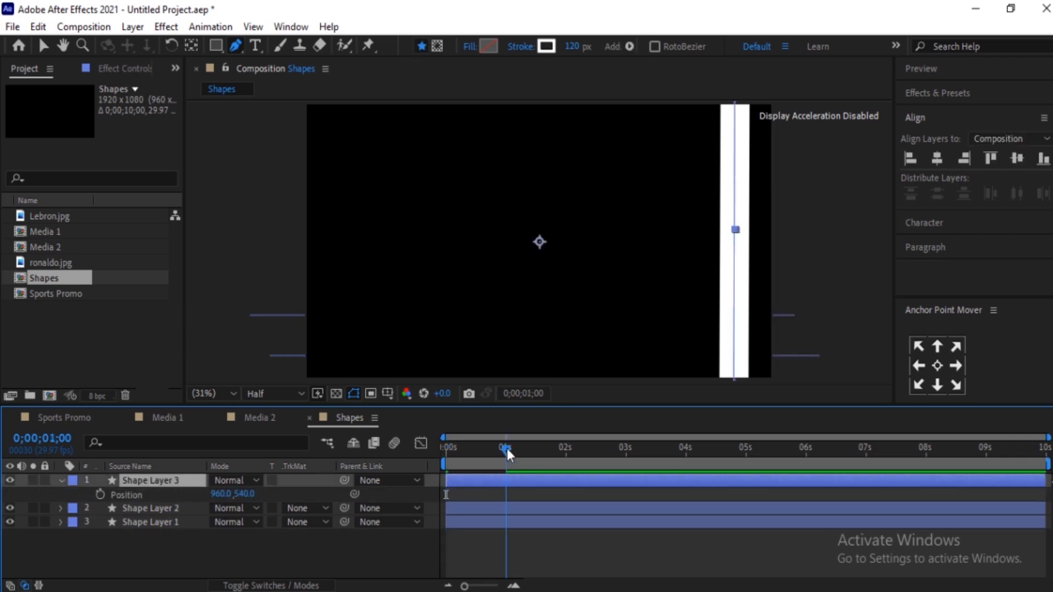
{"action": "left_click", "coordinate": [100, 495]}
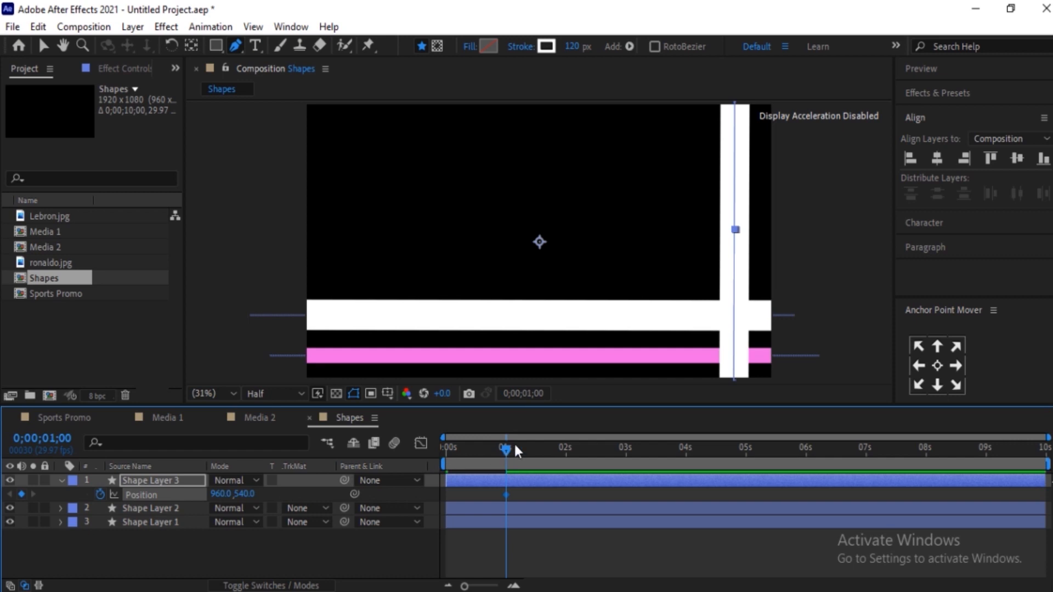
{"action": "left_click_drag", "start_coordinate": [489, 452], "coordinate": [287, 455]}
{"action": "left_click_drag", "start_coordinate": [248, 494], "coordinate": [240, 493]}
{"action": "left_click_drag", "start_coordinate": [130, 494], "coordinate": [455, 325]}
{"action": "scroll", "coordinate": [455, 326], "scroll_direction": "down", "scroll_amount": 2}
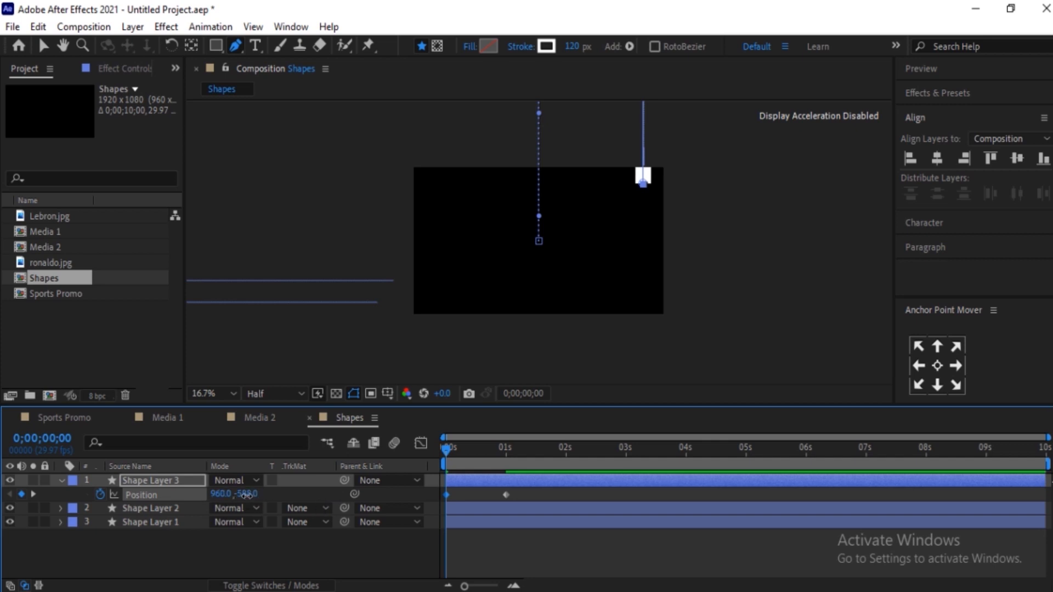
{"action": "left_click_drag", "start_coordinate": [245, 494], "coordinate": [231, 495]}
{"action": "left_click", "coordinate": [61, 480]}
{"action": "left_click", "coordinate": [235, 394]}
{"action": "left_click", "coordinate": [255, 108]}
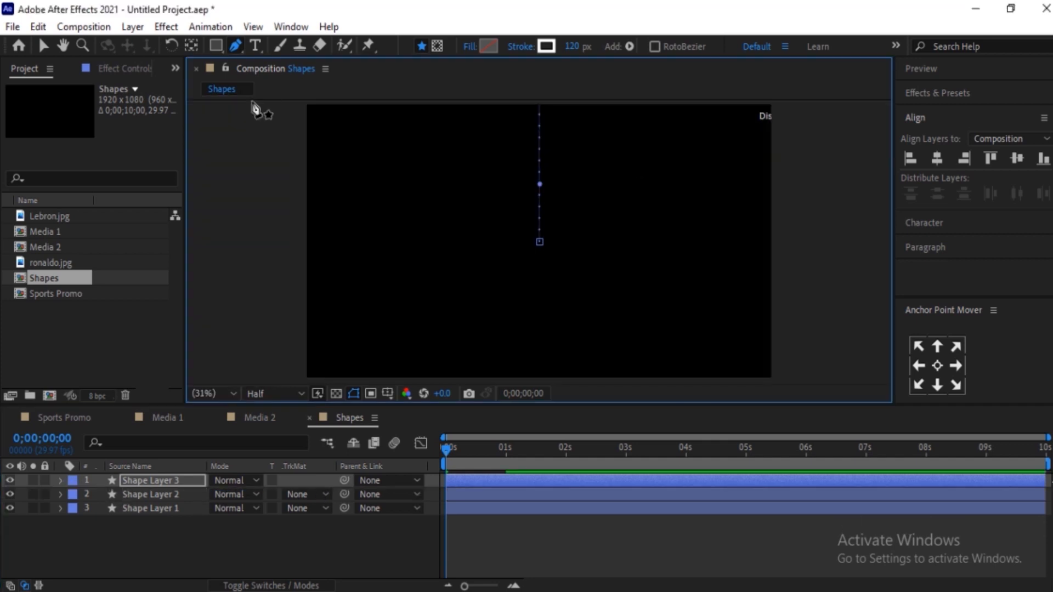
Step: Delay Shape Layer 2 so it starts about 0.2 seconds into the composition, using 0;00;00;22 as the check frame
{"action": "left_click", "coordinate": [380, 558]}
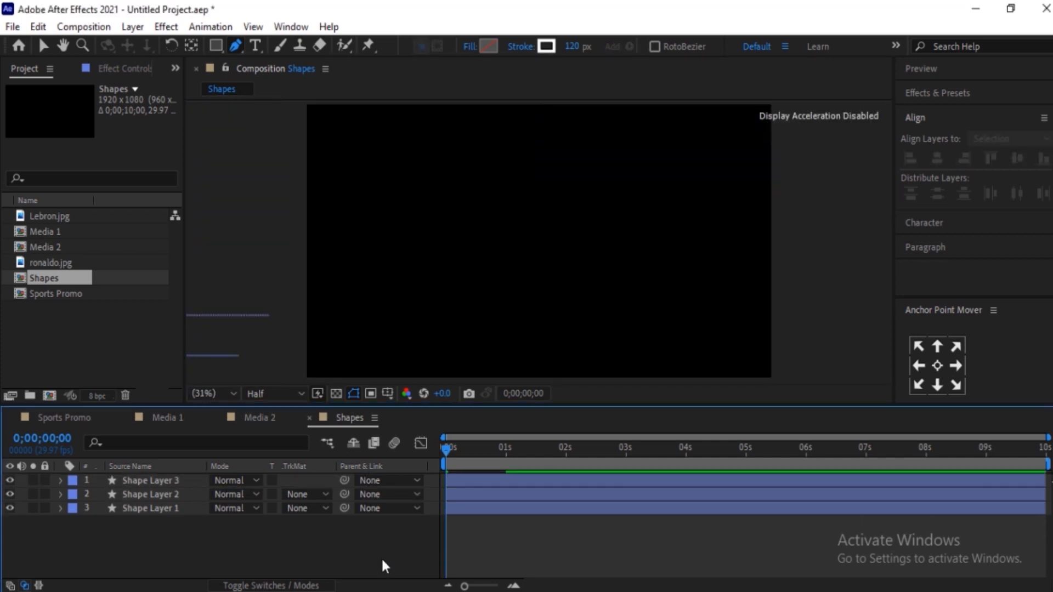
{"action": "left_click_drag", "start_coordinate": [446, 446], "coordinate": [488, 445]}
{"action": "left_click", "coordinate": [476, 490]}
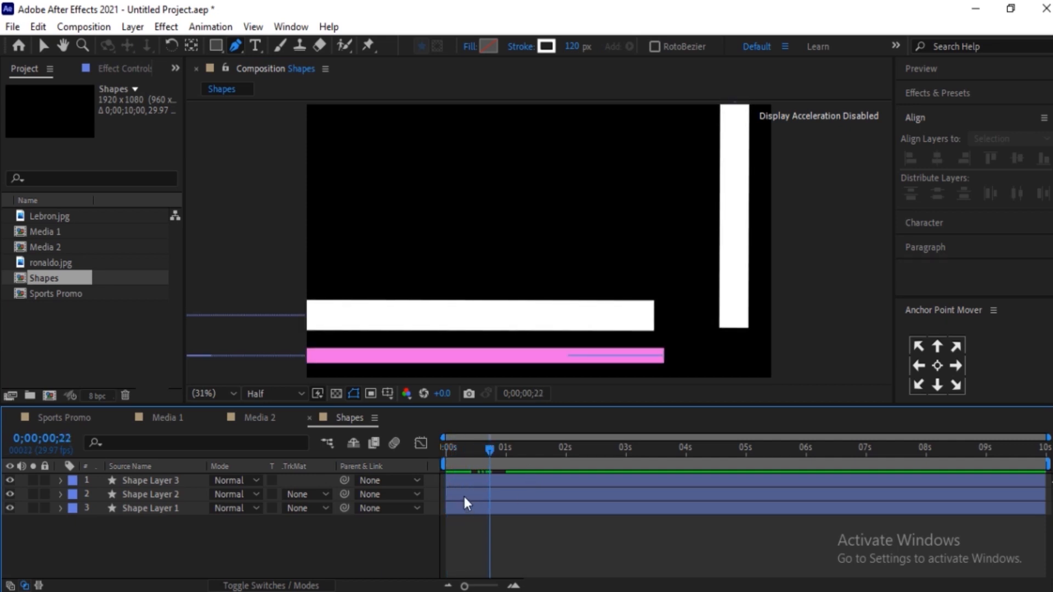
{"action": "left_click_drag", "start_coordinate": [464, 496], "coordinate": [477, 494]}
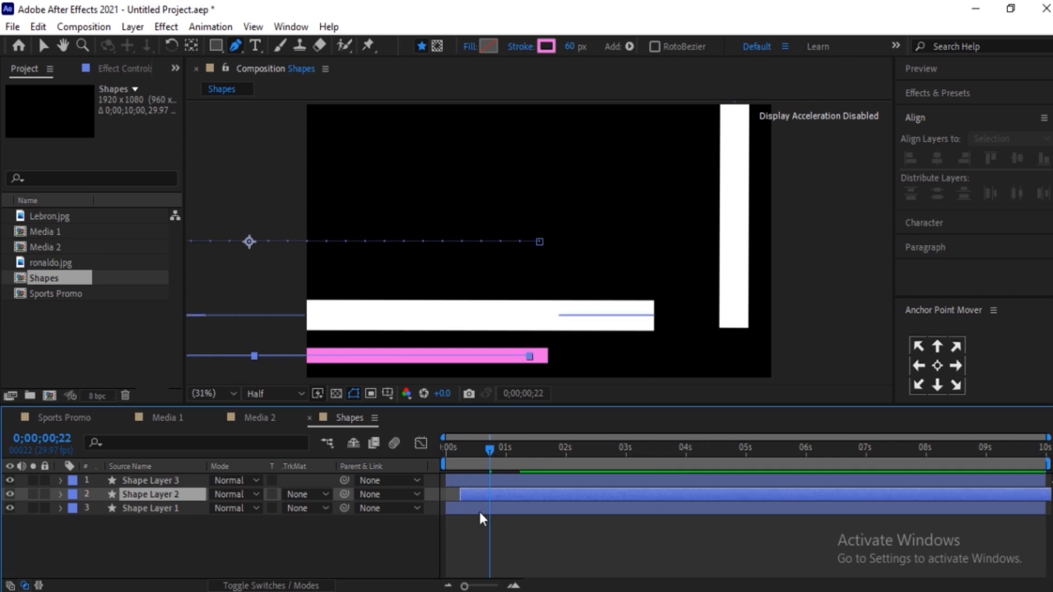
{"action": "left_click", "coordinate": [320, 543]}
Step: Easy-ease Shape Layer 1's position keyframes and reshape their speed curve for a fast start and long slow finish
{"action": "left_click", "coordinate": [158, 506]}
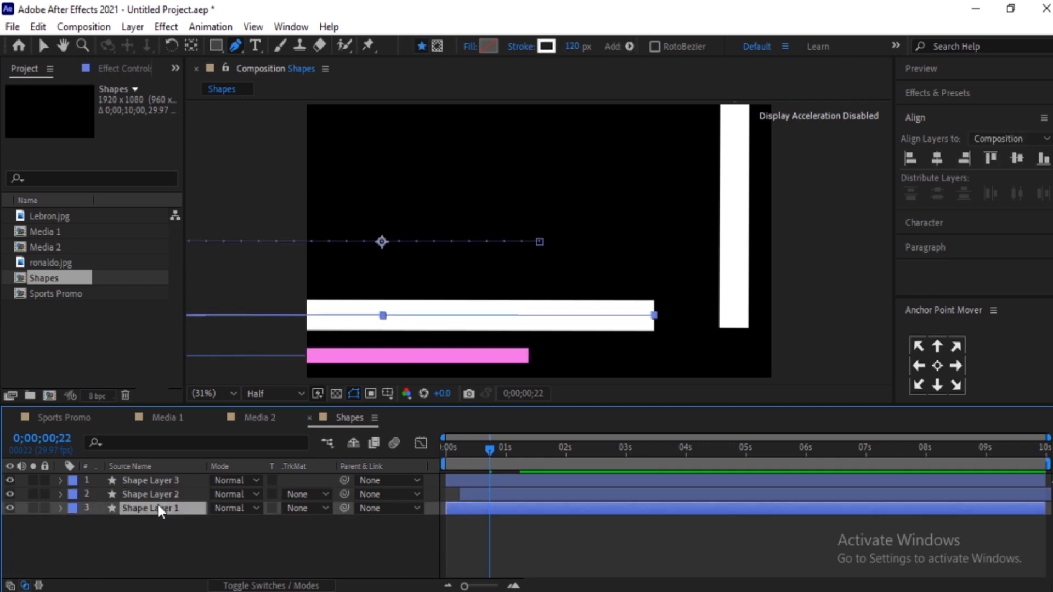
{"action": "key", "text": "p"}
{"action": "left_click_drag", "start_coordinate": [549, 550], "coordinate": [444, 514]}
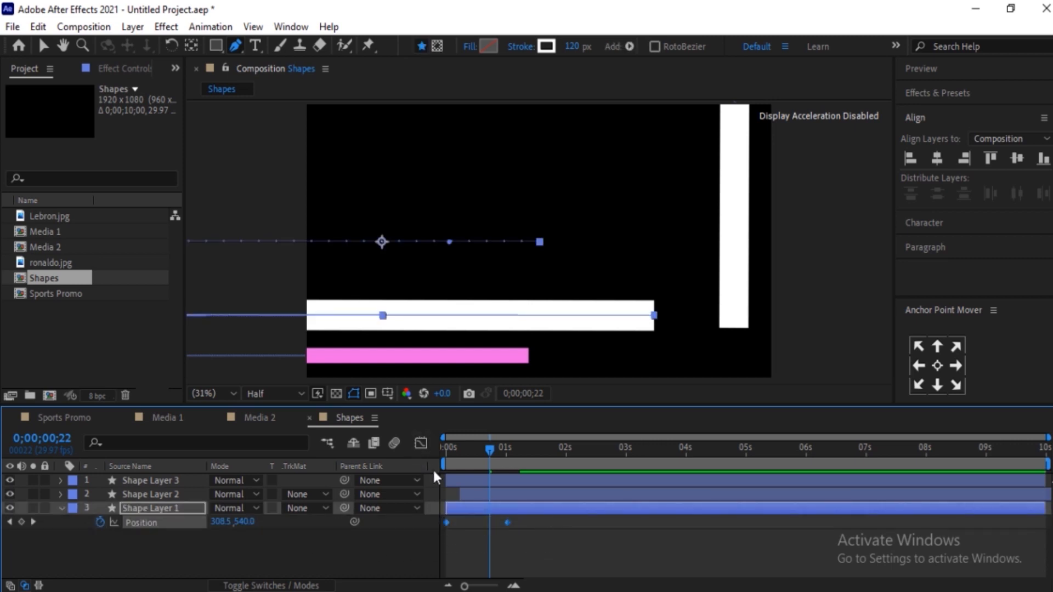
{"action": "key", "text": "F9"}
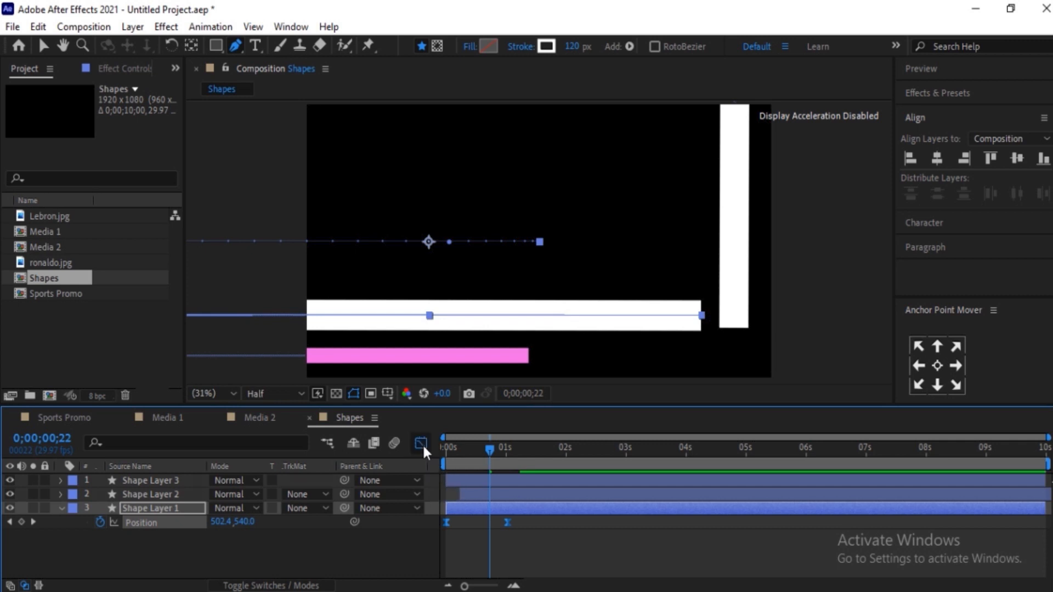
{"action": "left_click", "coordinate": [422, 443]}
{"action": "left_click_drag", "start_coordinate": [391, 580], "coordinate": [390, 580]}
{"action": "left_click_drag", "start_coordinate": [497, 546], "coordinate": [404, 541]}
{"action": "left_click", "coordinate": [421, 442]}
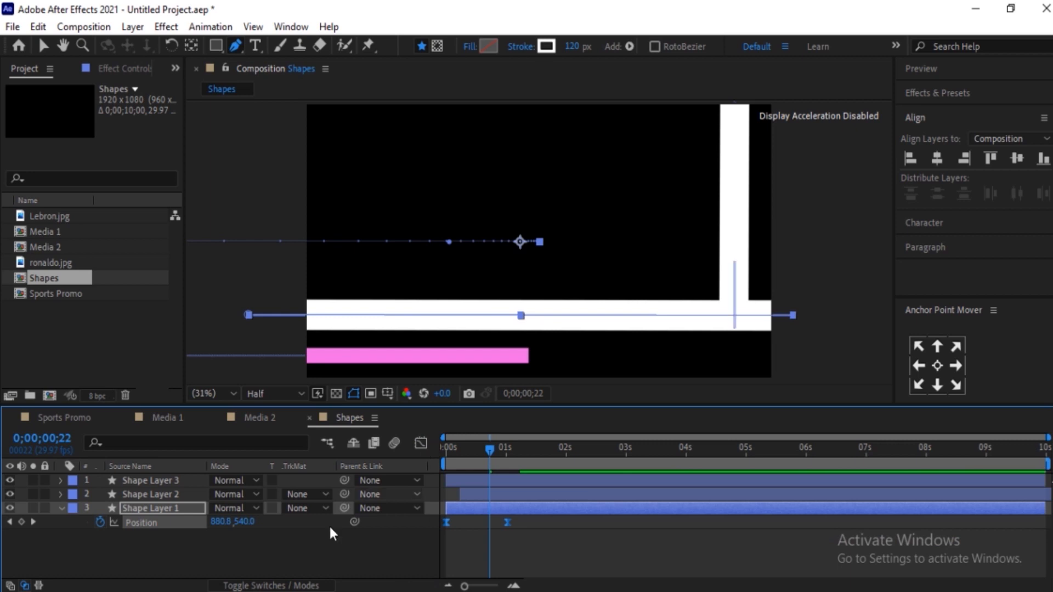
{"action": "key", "text": "v"}
{"action": "key", "text": "F2"}
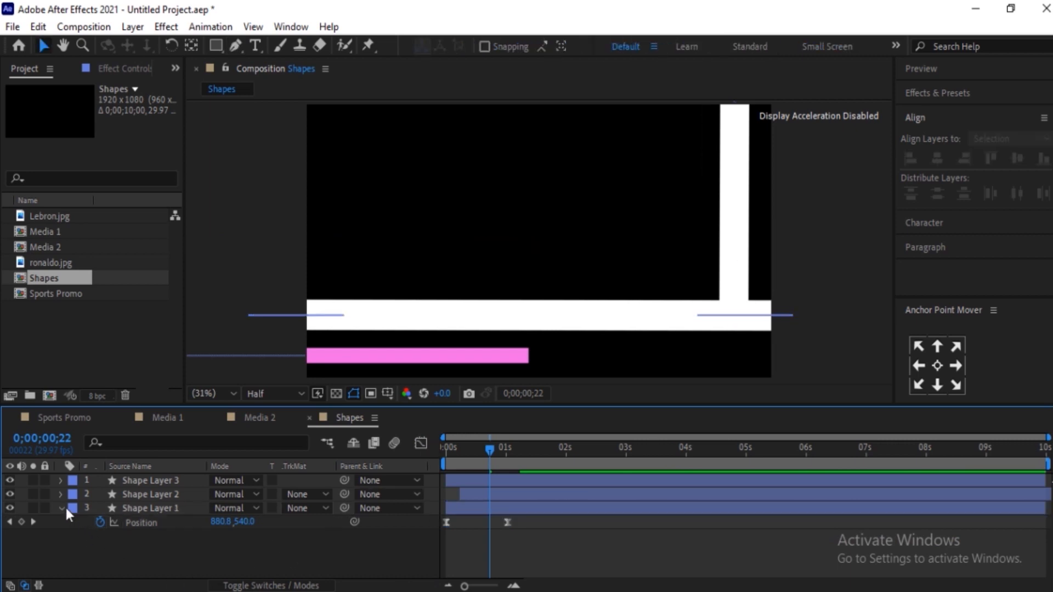
{"action": "left_click", "coordinate": [60, 508]}
Step: Easy-ease Shape Layer 2's position keyframes and skew their speed curve toward the start for a gradual slowdown
{"action": "left_click", "coordinate": [145, 493]}
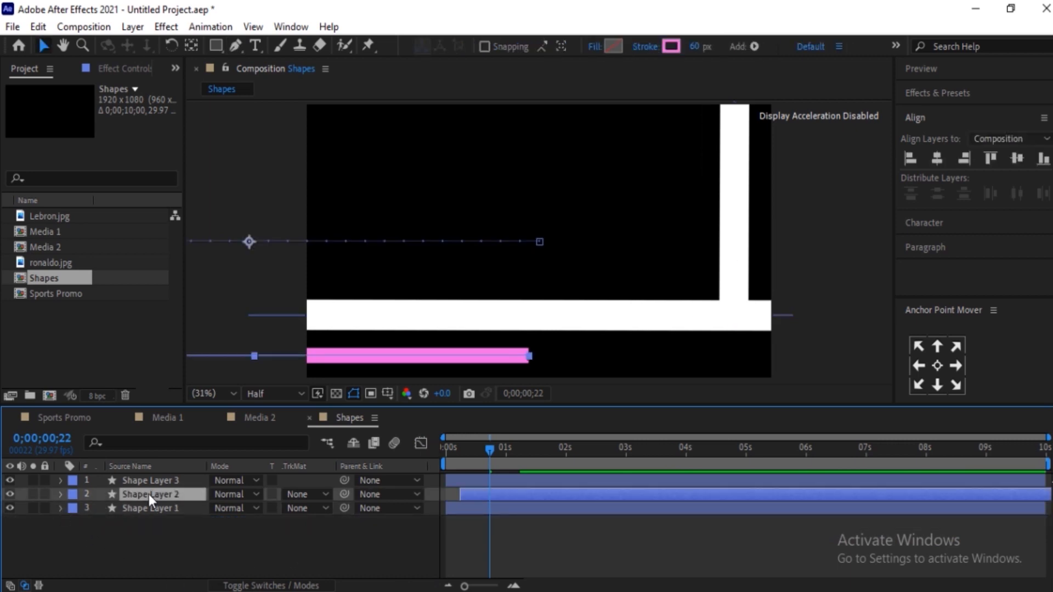
{"action": "key", "text": "p"}
{"action": "left_click_drag", "start_coordinate": [546, 512], "coordinate": [452, 504]}
{"action": "left_click", "coordinate": [420, 443]}
{"action": "left_click_drag", "start_coordinate": [550, 519], "coordinate": [446, 574]}
{"action": "left_click_drag", "start_coordinate": [500, 545], "coordinate": [457, 543]}
{"action": "left_click", "coordinate": [419, 444]}
{"action": "left_click", "coordinate": [61, 495]}
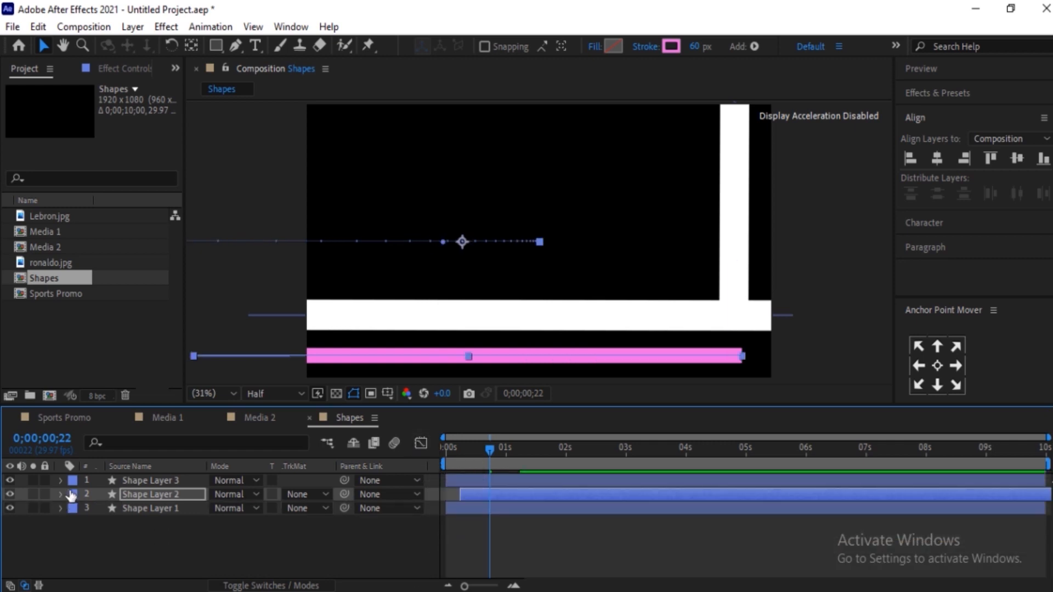
{"action": "left_click", "coordinate": [212, 527]}
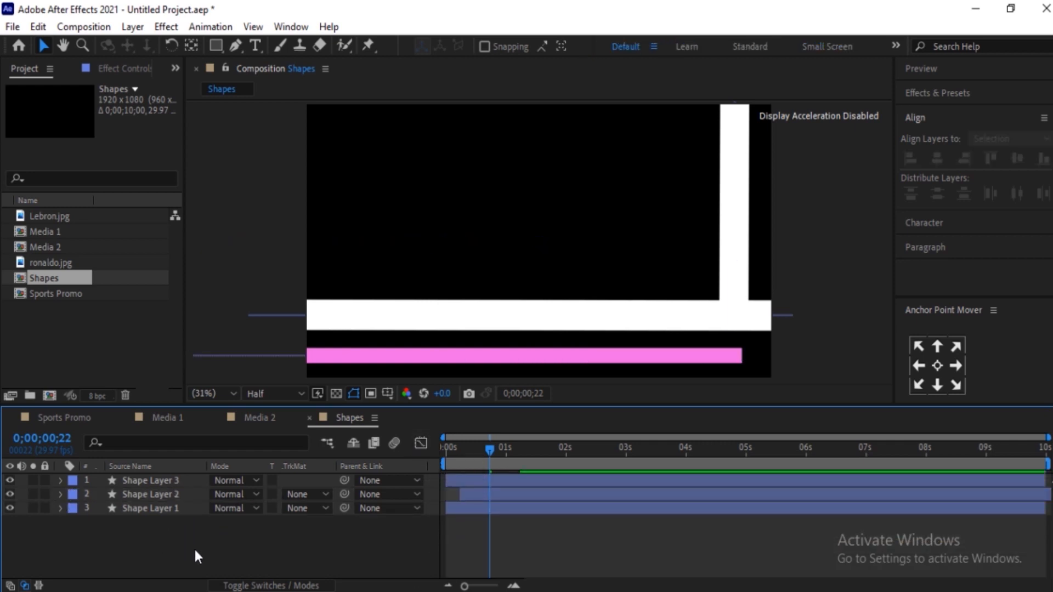
Step: Easy-ease Shape Layer 3's position keyframes and adjust their speed curve so the vertical bar decelerates smoothly
{"action": "left_click", "coordinate": [146, 480]}
{"action": "key", "text": "p"}
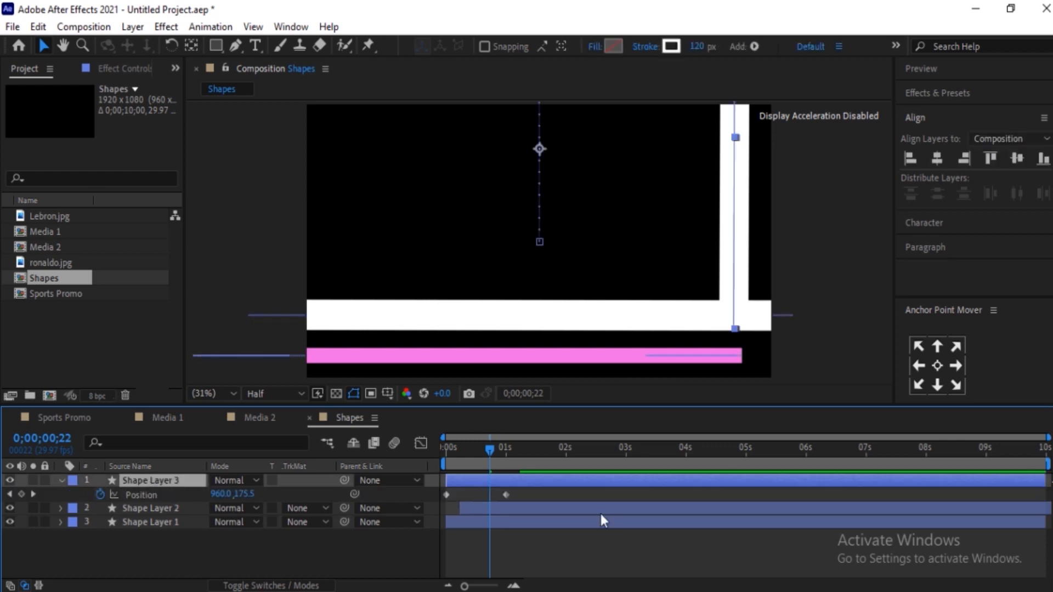
{"action": "left_click_drag", "start_coordinate": [458, 510], "coordinate": [439, 506]}
{"action": "left_click", "coordinate": [421, 443]}
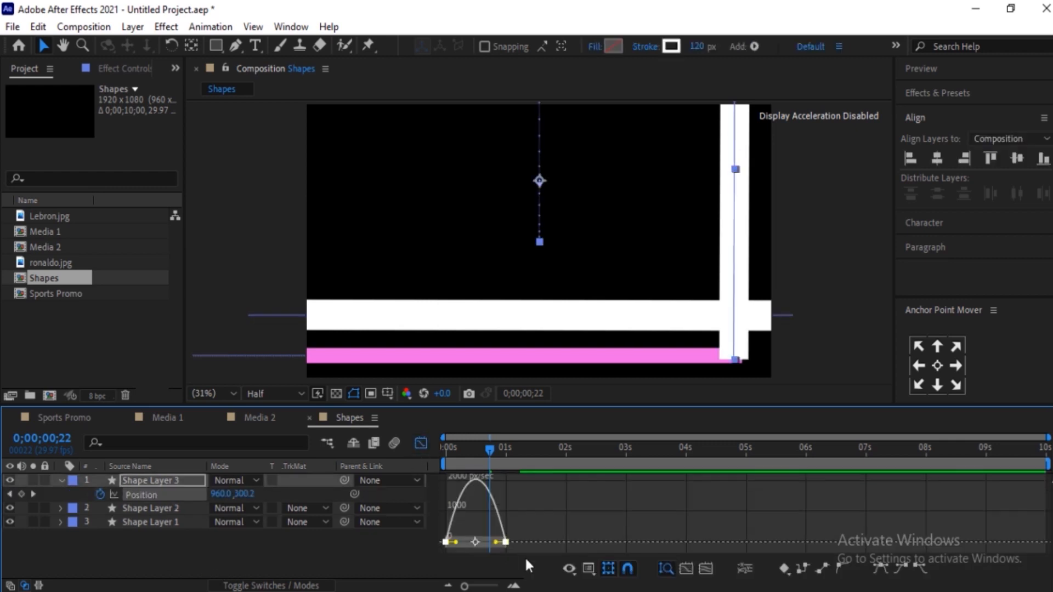
{"action": "key", "text": "Home"}
{"action": "left_click", "coordinate": [421, 443]}
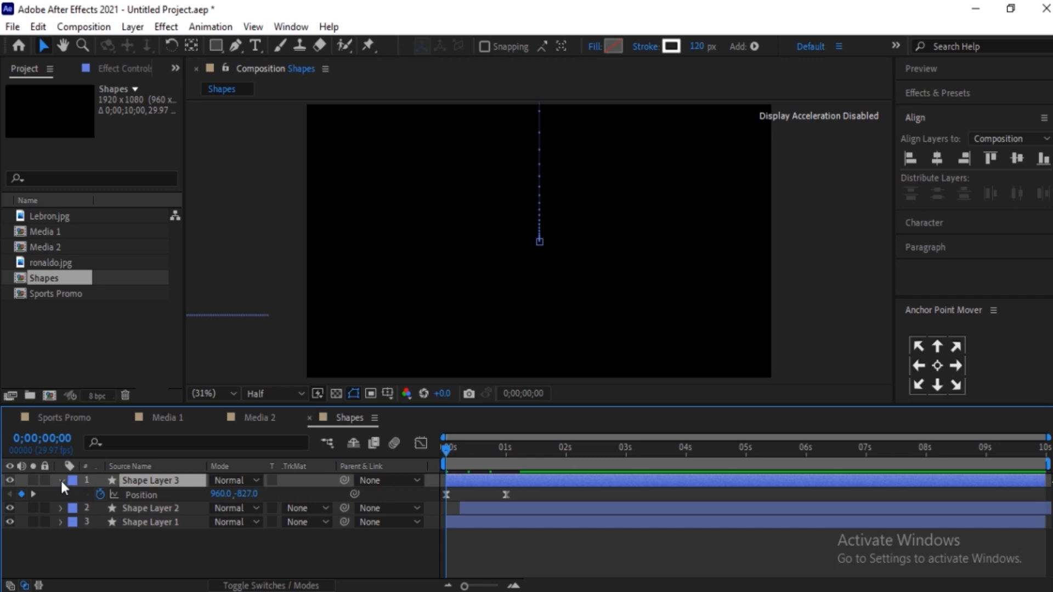
{"action": "left_click", "coordinate": [61, 480]}
{"action": "left_click", "coordinate": [170, 546]}
Step: Shift Shape Layer 2 earlier to start at about 0.1 seconds, and enable motion blur for all three shape layers and the composition
{"action": "left_click_drag", "start_coordinate": [449, 445], "coordinate": [472, 446]}
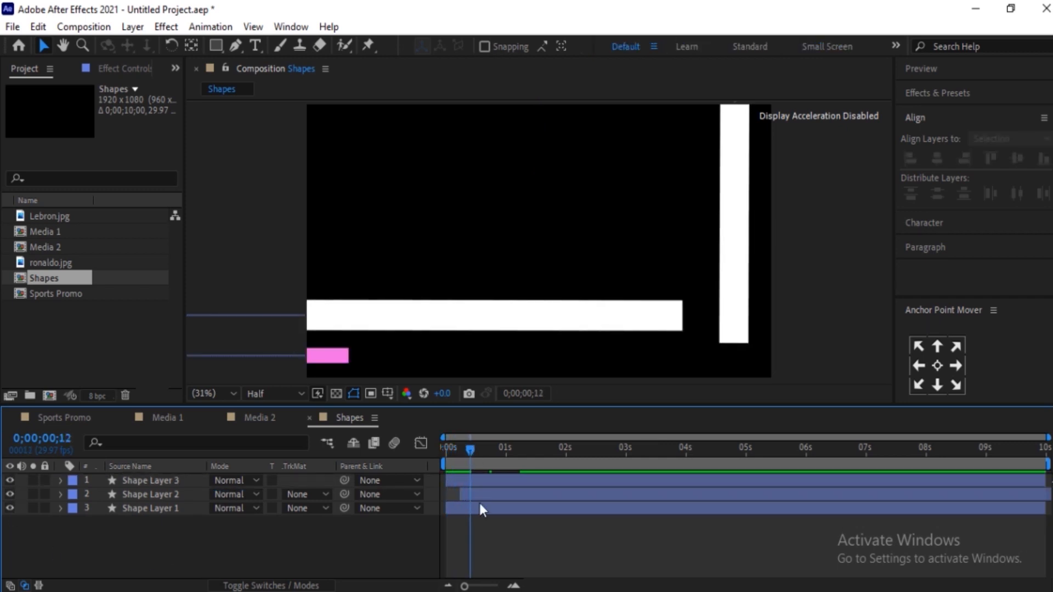
{"action": "left_click_drag", "start_coordinate": [486, 496], "coordinate": [482, 492]}
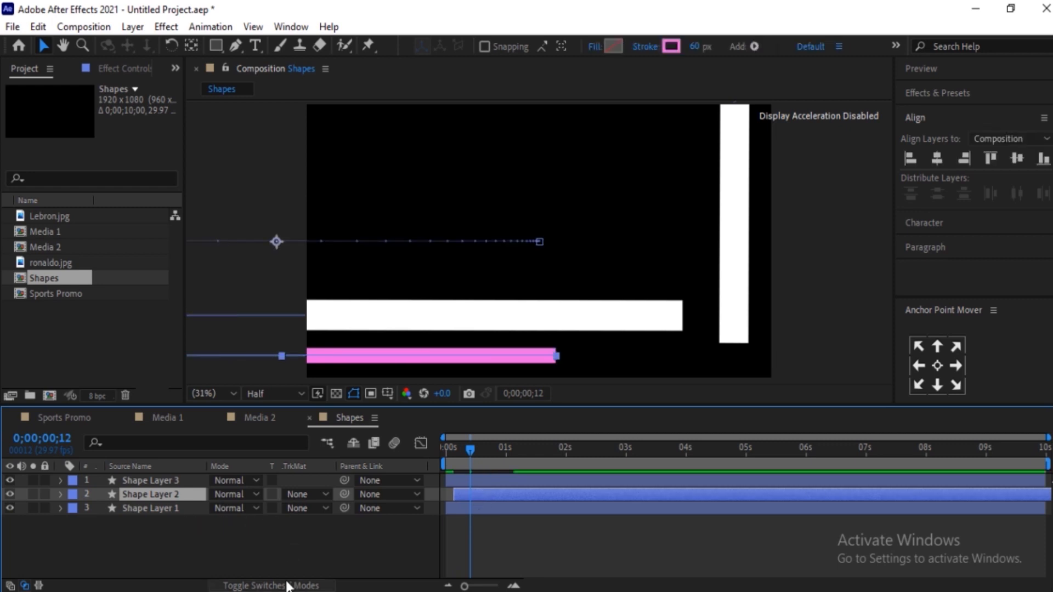
{"action": "left_click", "coordinate": [258, 585]}
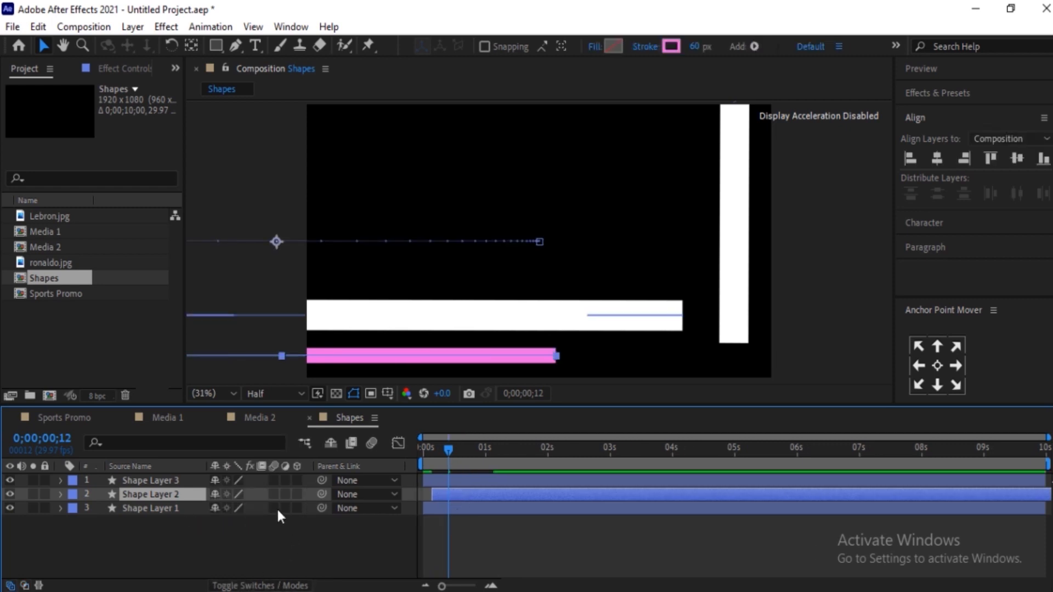
{"action": "left_click", "coordinate": [303, 540]}
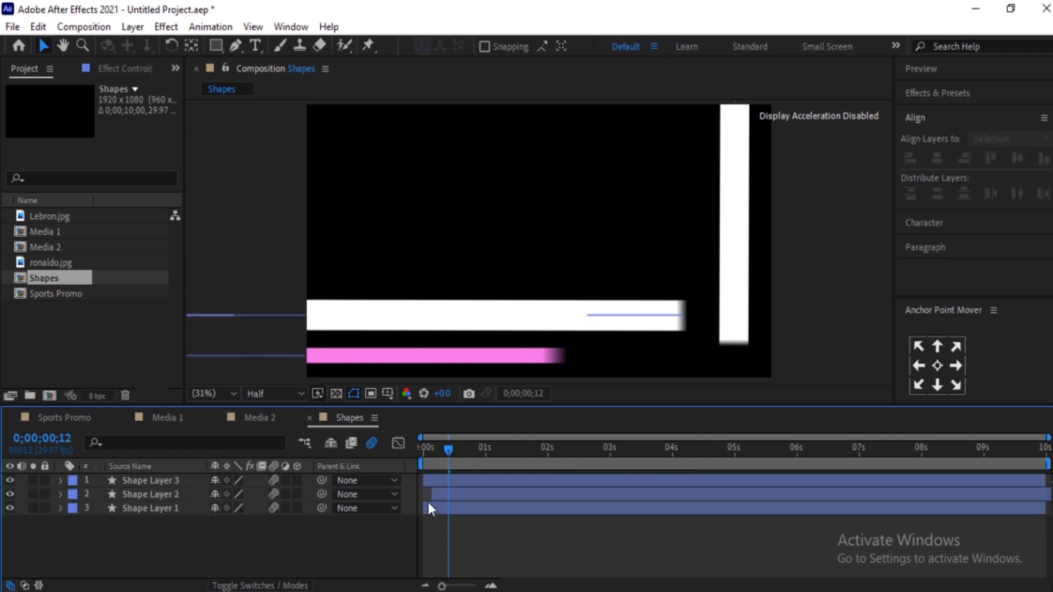
Step: Preview the bar animation from the start and shorten the work area to end at 3 seconds
{"action": "left_click", "coordinate": [446, 449]}
{"action": "left_click_drag", "start_coordinate": [440, 449], "coordinate": [416, 453]}
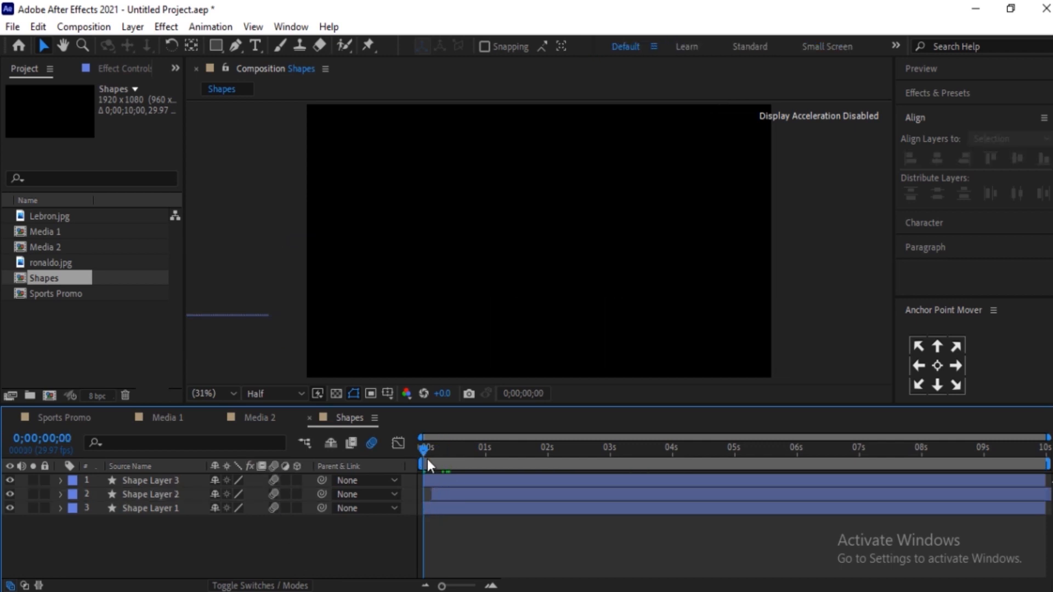
{"action": "key", "text": "space"}
{"action": "key", "text": "space"}
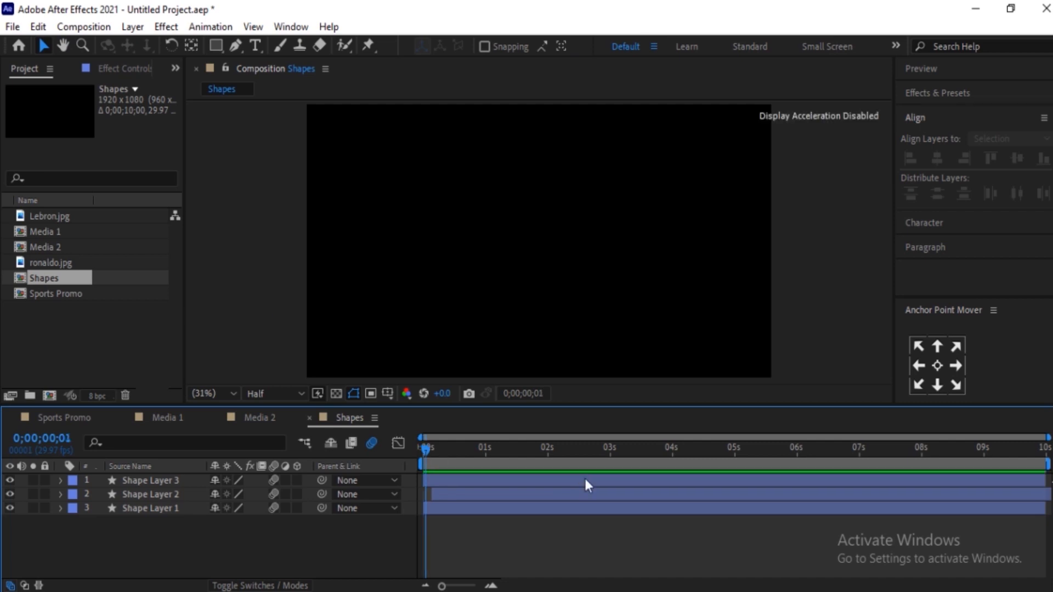
{"action": "key", "text": "space"}
{"action": "left_click_drag", "start_coordinate": [506, 447], "coordinate": [611, 464]}
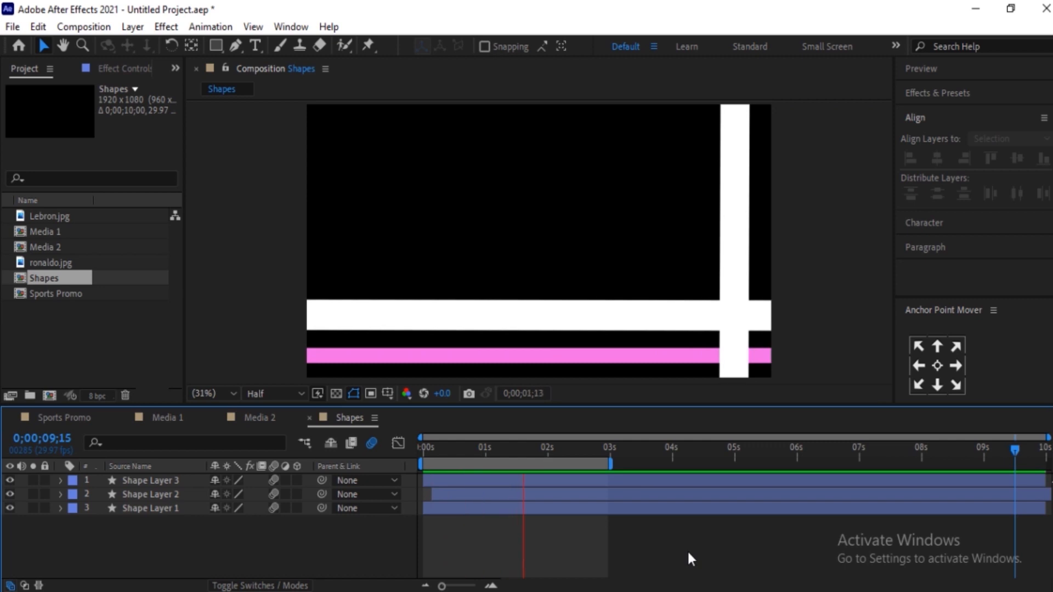
{"action": "left_click", "coordinate": [580, 526]}
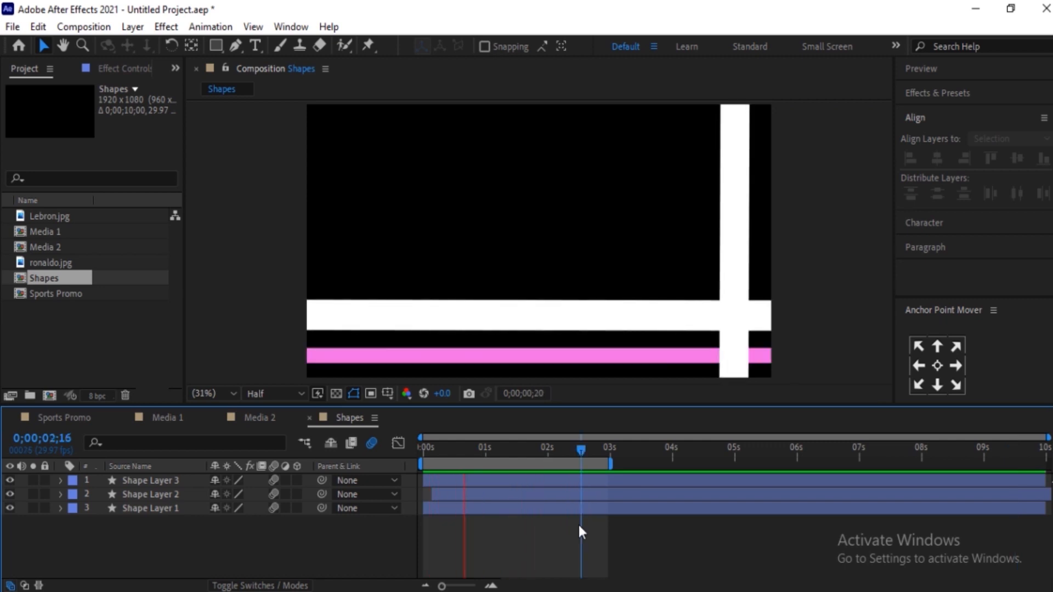
{"action": "key", "text": "space"}
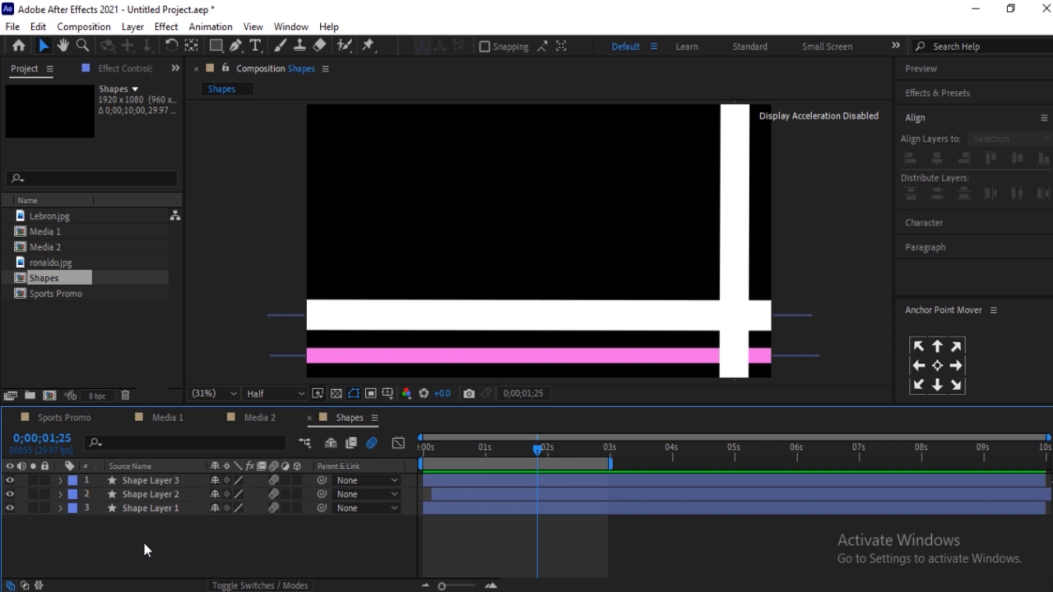
Step: Pre-compose all three shape layers into a new composition named Lines, moving all attributes into it
{"action": "left_click_drag", "start_coordinate": [143, 541], "coordinate": [175, 485]}
{"action": "right_click", "coordinate": [175, 486]}
{"action": "left_click", "coordinate": [212, 341]}
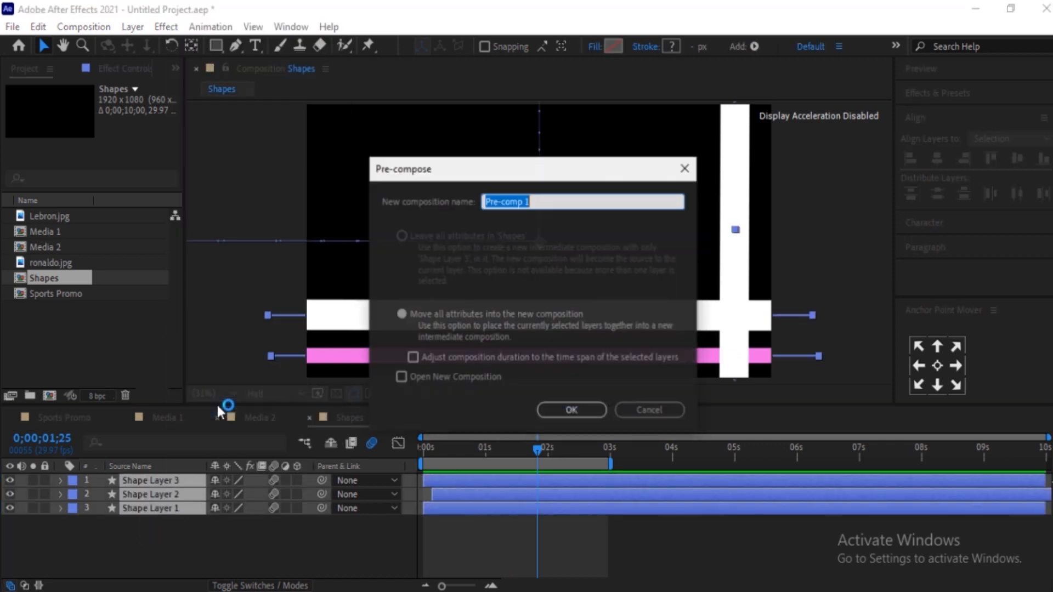
{"action": "type", "text": "Line"}
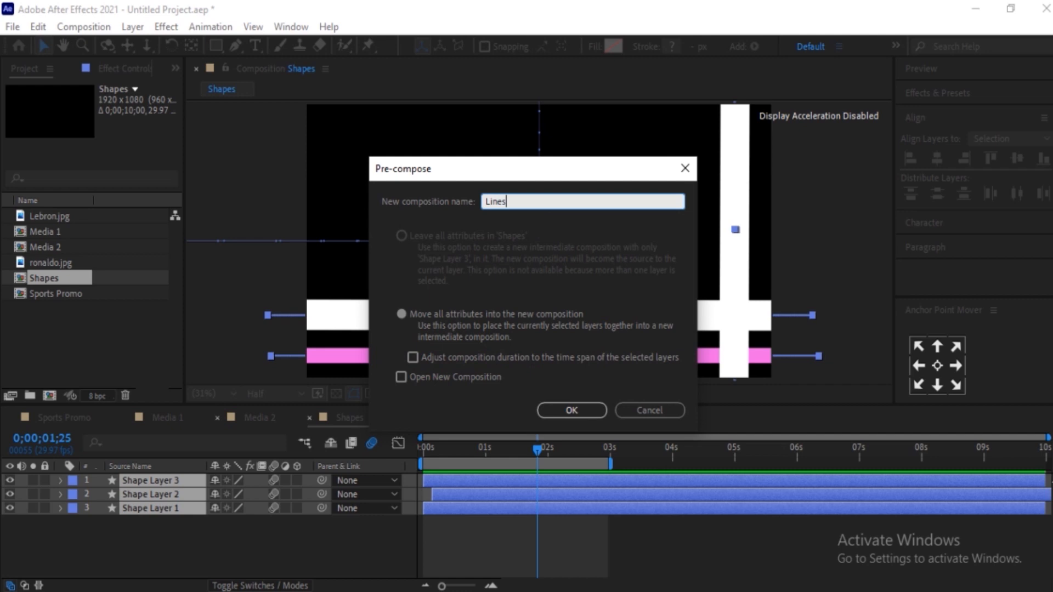
{"action": "type", "text": "s"}
{"action": "key", "text": "Return"}
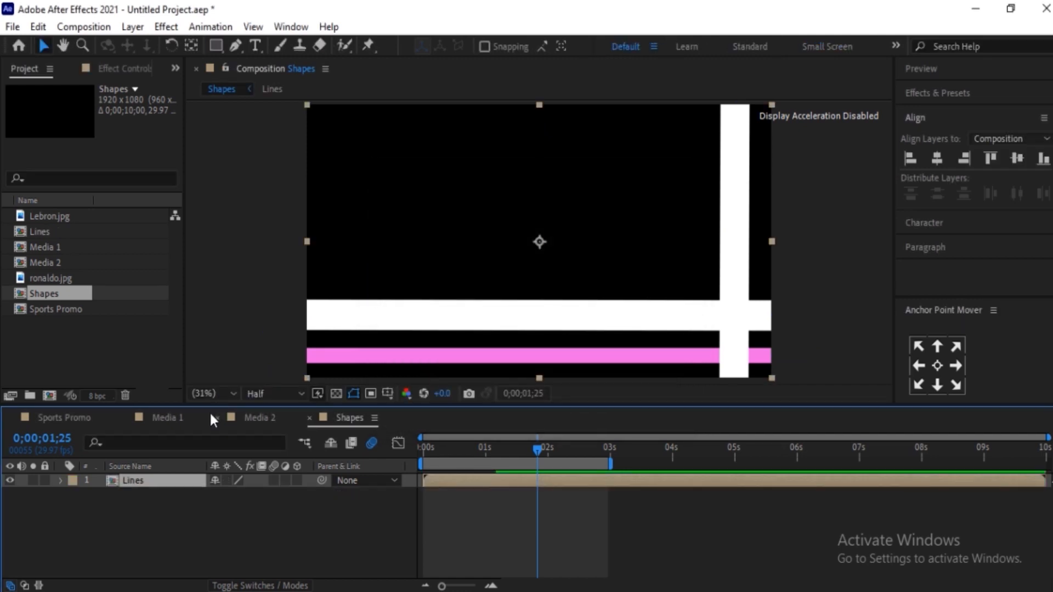
Step: Duplicate the Lines layer and rename the upper copy Left line
{"action": "key", "text": "ctrl+d"}
{"action": "right_click", "coordinate": [150, 477]}
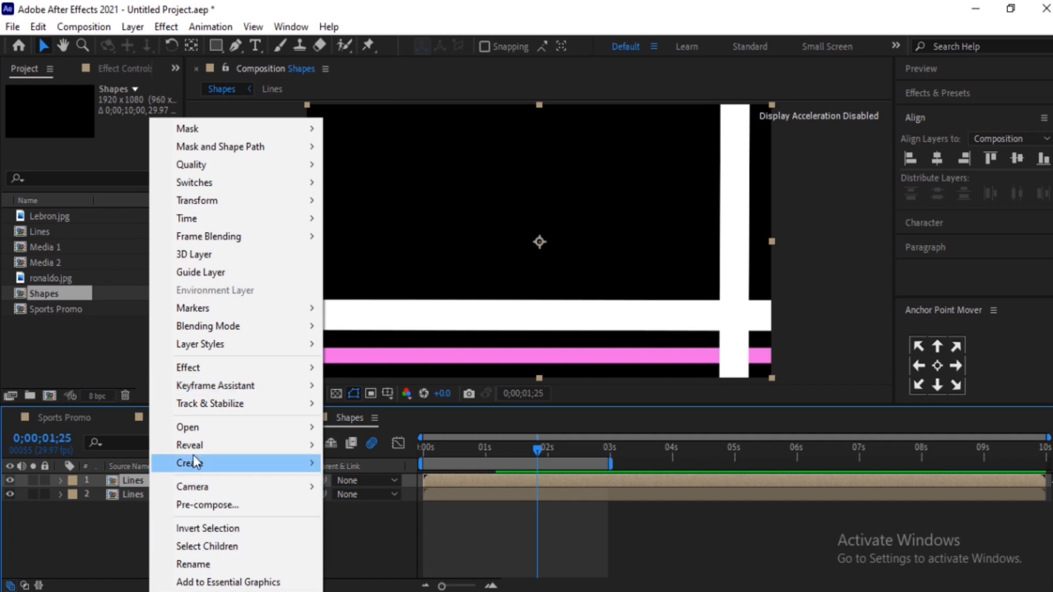
{"action": "left_click", "coordinate": [196, 566]}
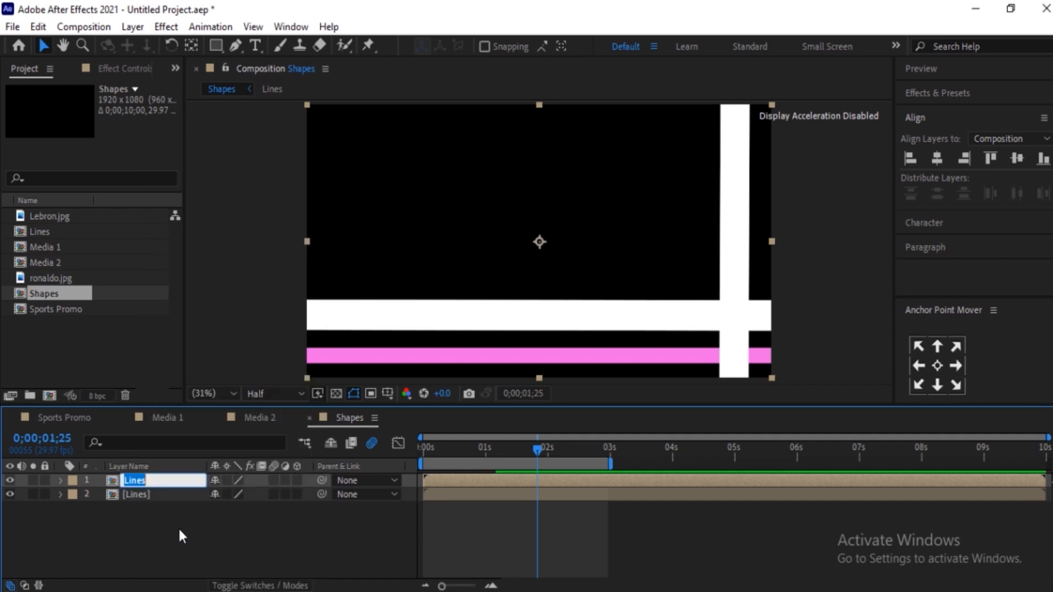
{"action": "type", "text": "Ledt"}
{"action": "left_click", "coordinate": [179, 525]}
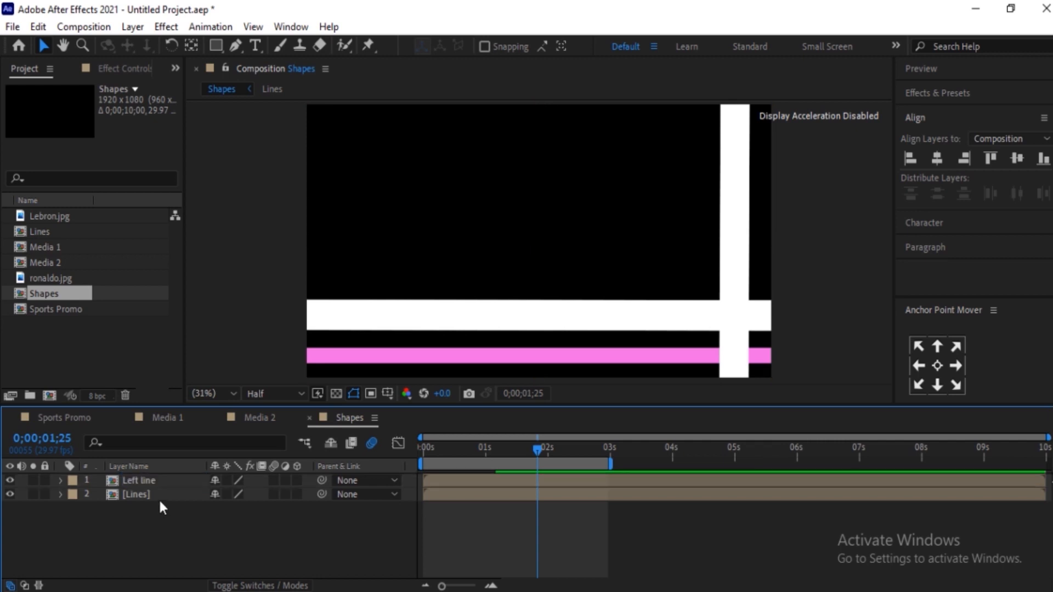
Step: Rename the lower Lines layer Right line
{"action": "left_click", "coordinate": [159, 497]}
{"action": "right_click", "coordinate": [157, 496]}
{"action": "left_click", "coordinate": [200, 463]}
{"action": "type", "text": "Rightline"}
{"action": "key", "text": "Left"}
{"action": "key", "text": "Left"}
{"action": "key", "text": "Left"}
{"action": "key", "text": "Left"}
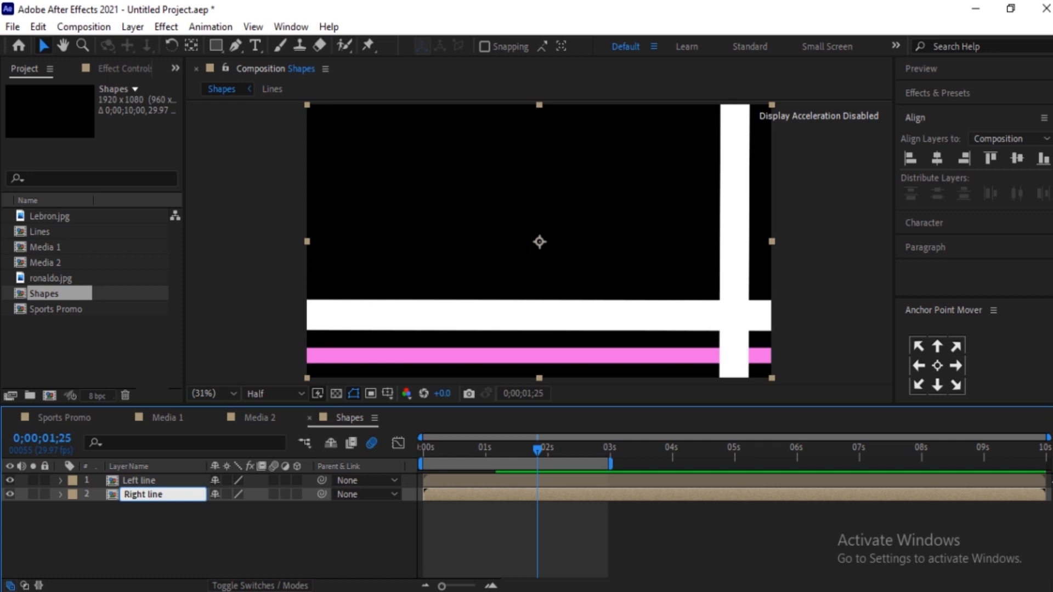
{"action": "left_click", "coordinate": [196, 519]}
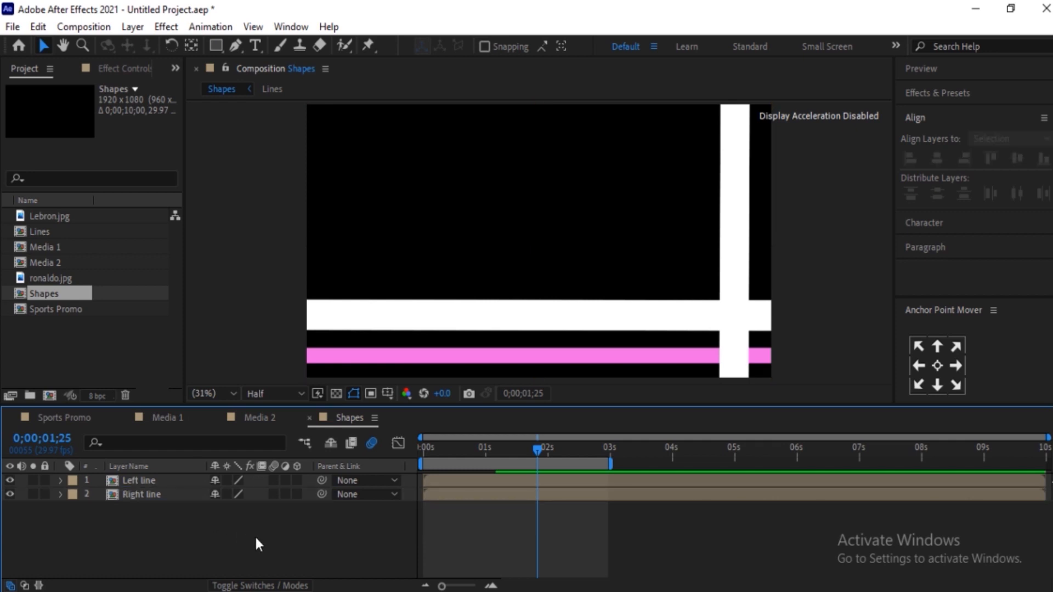
Step: Flip the Left line layer horizontally and extend the work area's end to 5 seconds
{"action": "left_click", "coordinate": [132, 478]}
{"action": "right_click", "coordinate": [133, 479]}
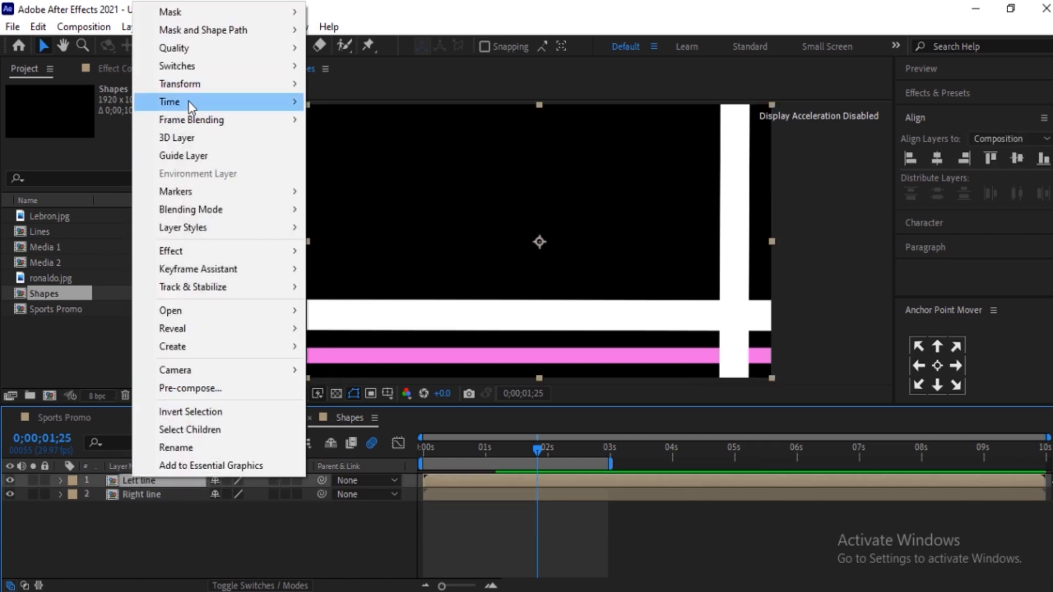
{"action": "mouse_move", "coordinate": [277, 84]}
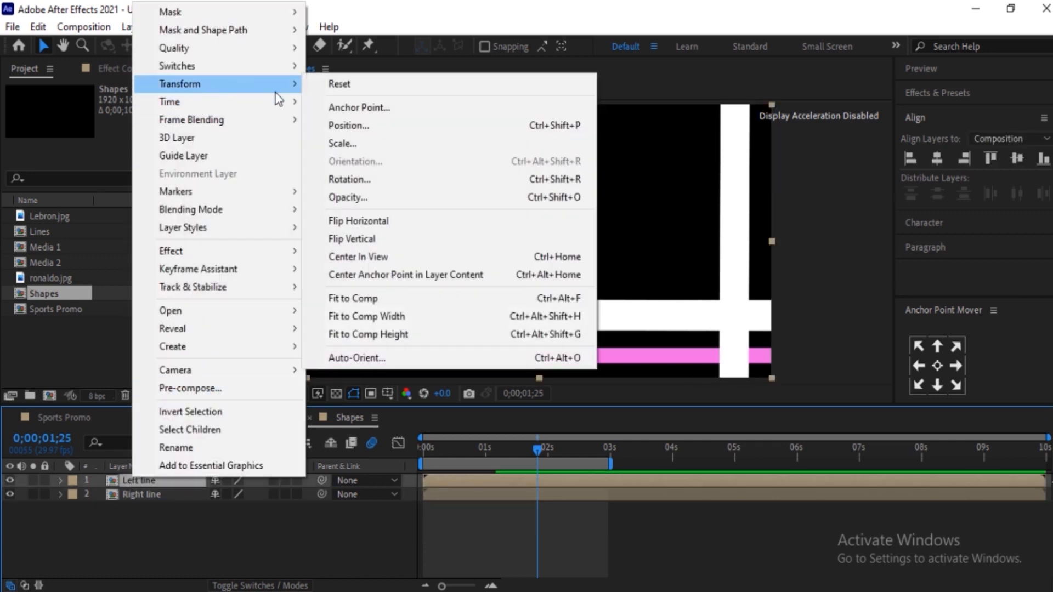
{"action": "left_click", "coordinate": [351, 221]}
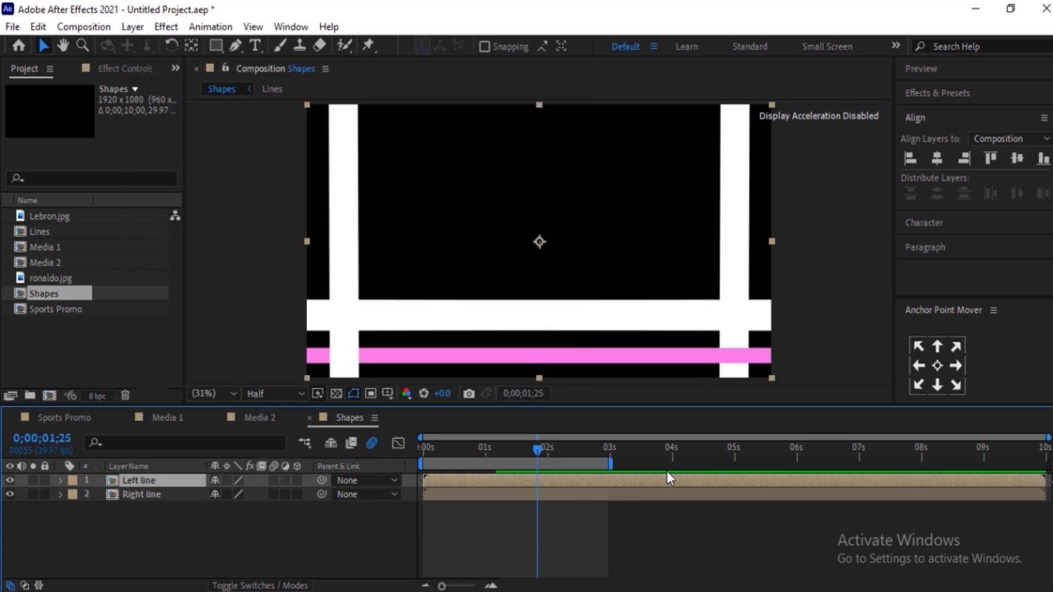
{"action": "left_click_drag", "start_coordinate": [612, 465], "coordinate": [737, 465]}
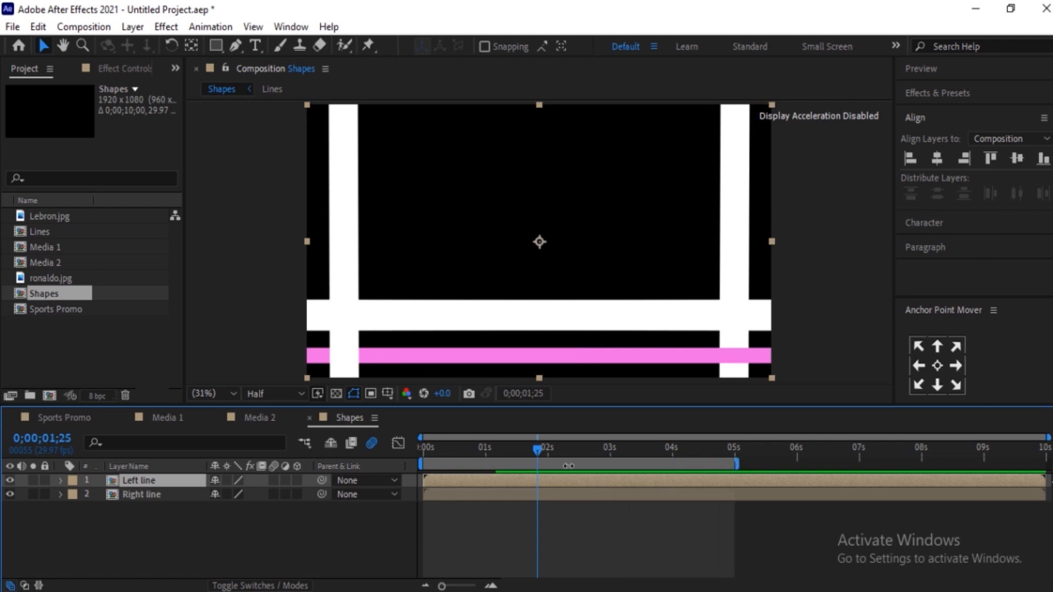
Step: Start the Left line layer at 0;00;02;07 and add an opacity keyframe to the Right line layer at that time
{"action": "left_click_drag", "start_coordinate": [537, 451], "coordinate": [563, 449]}
{"action": "left_click_drag", "start_coordinate": [477, 483], "coordinate": [616, 483]}
{"action": "left_click", "coordinate": [596, 497]}
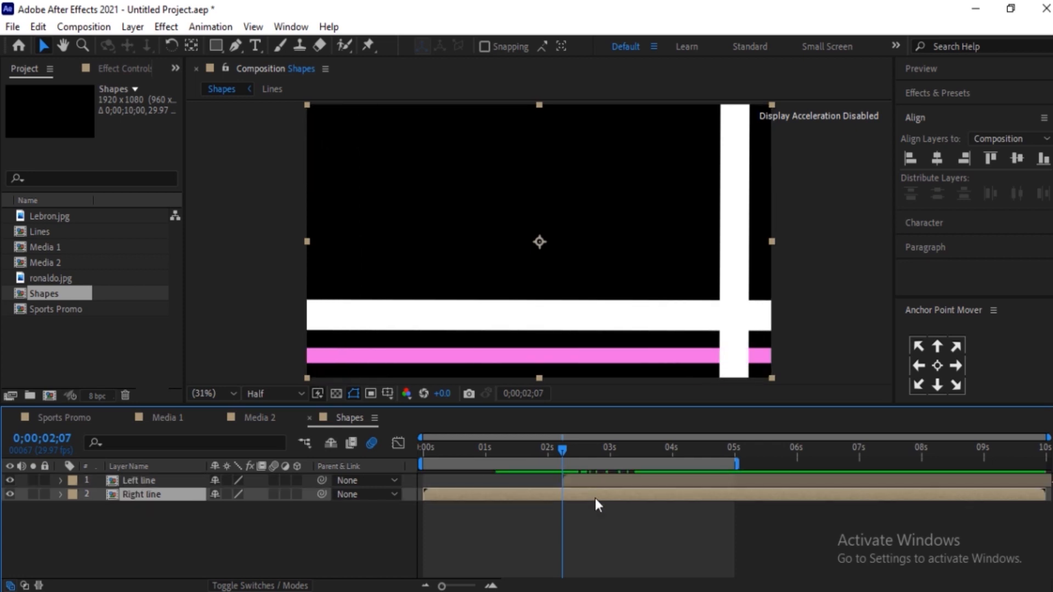
{"action": "key", "text": "t"}
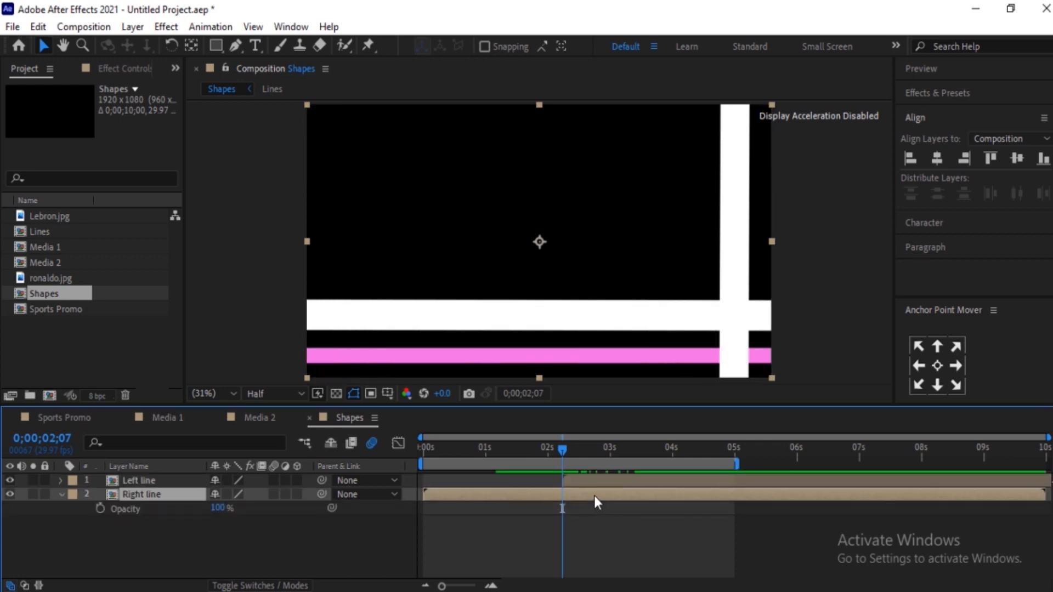
{"action": "left_click", "coordinate": [99, 509]}
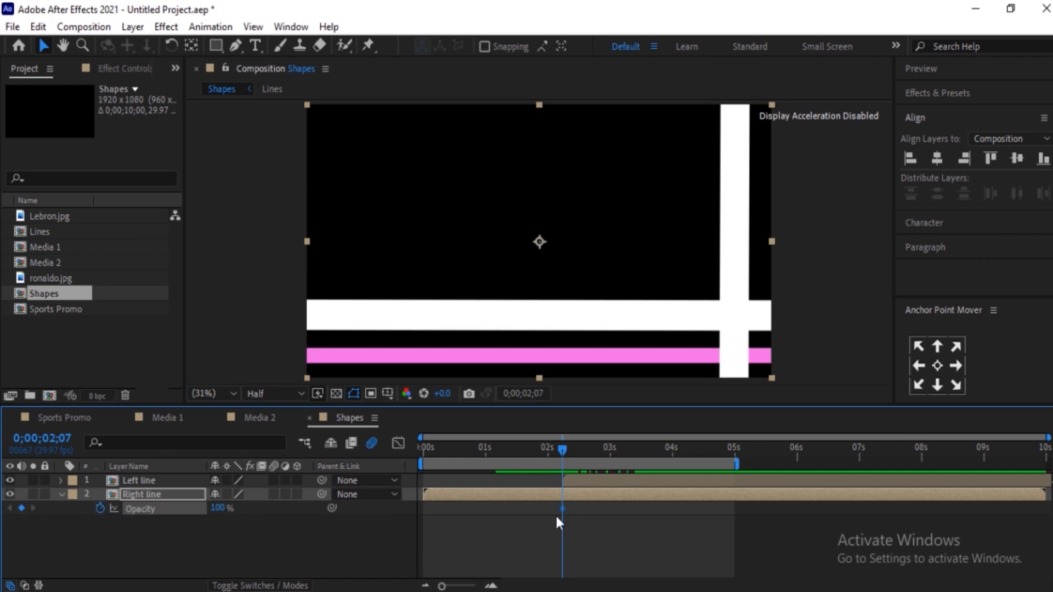
Step: Add a second opacity keyframe of 0% to the Right line layer at 0;00;02;12
{"action": "left_click_drag", "start_coordinate": [564, 508], "coordinate": [574, 509]}
{"action": "left_click", "coordinate": [34, 508]}
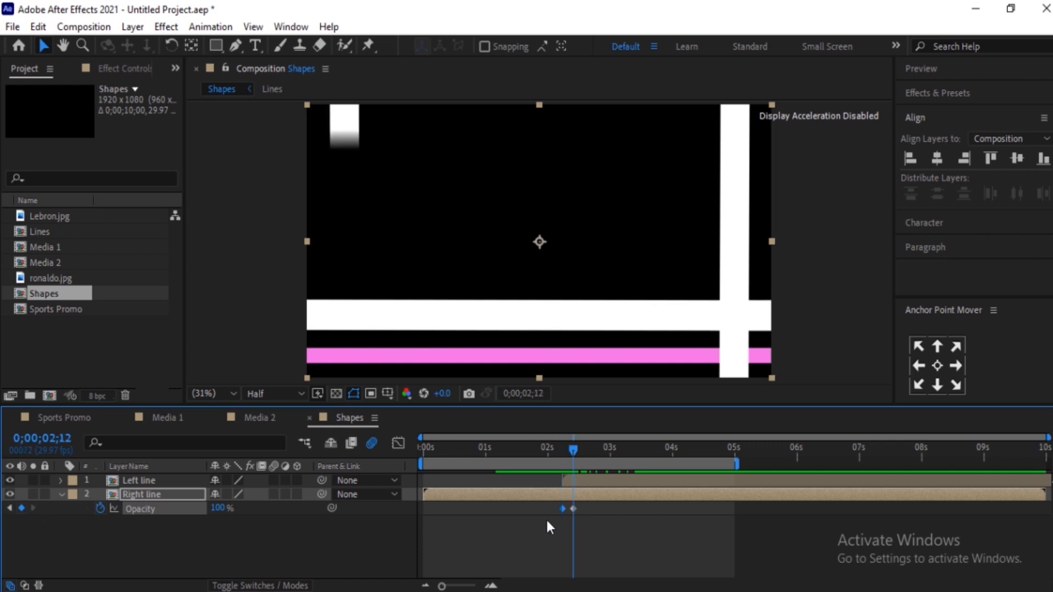
{"action": "left_click", "coordinate": [219, 507]}
{"action": "type", "text": "00"}
{"action": "key", "text": "Return"}
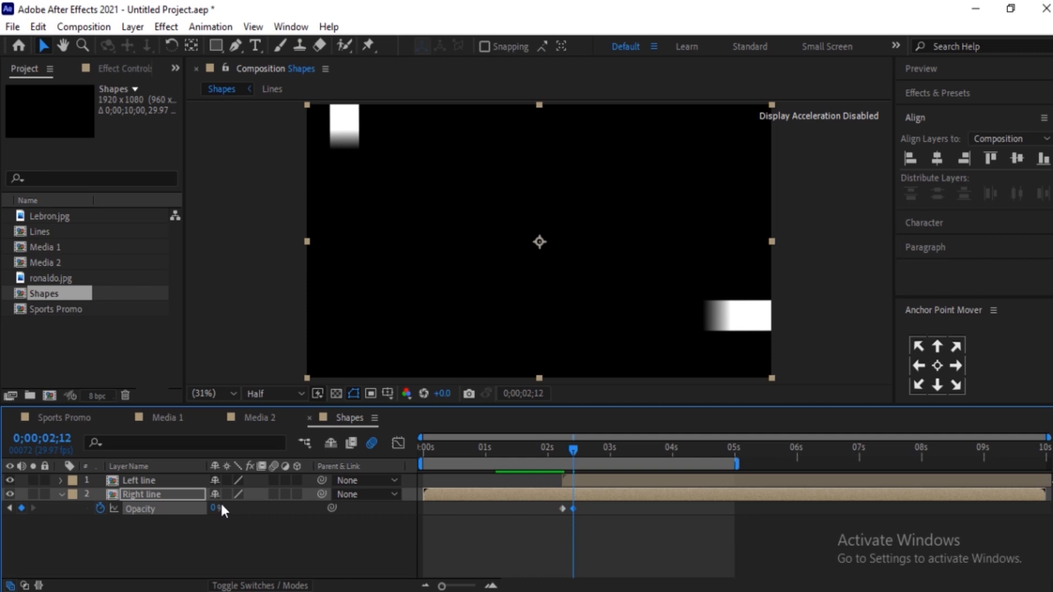
Step: Shift the Left line layer slightly earlier and preview its overlap with the Right line fade-out
{"action": "mouse_move", "coordinate": [564, 450]}
{"action": "left_mouse_down"}
{"action": "mouse_move", "coordinate": [548, 446]}
{"action": "mouse_move", "coordinate": [568, 449]}
{"action": "left_mouse_up"}
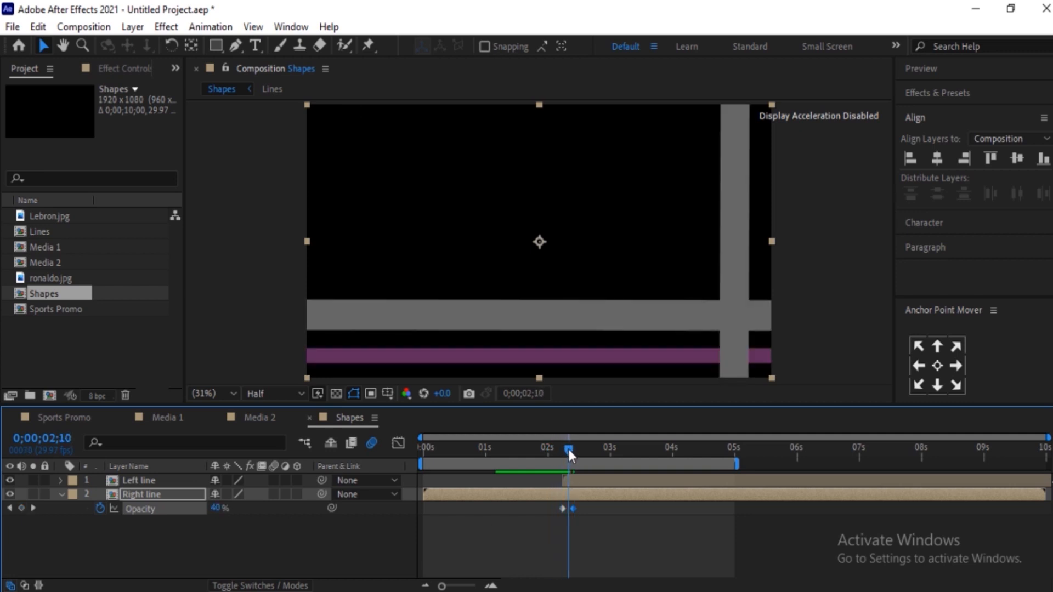
{"action": "left_click_drag", "start_coordinate": [609, 483], "coordinate": [608, 480]}
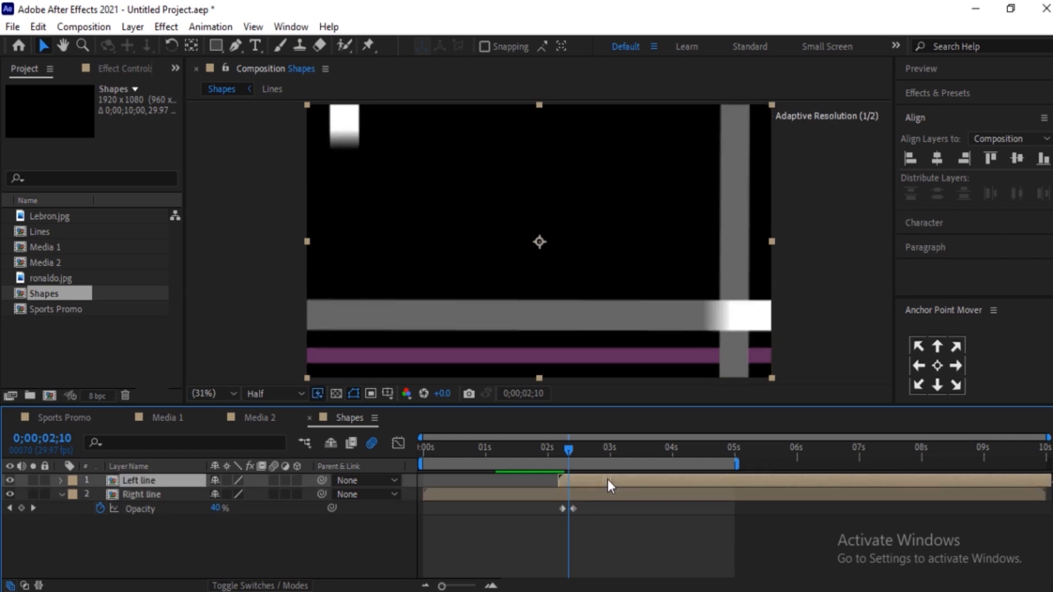
{"action": "left_click", "coordinate": [530, 446]}
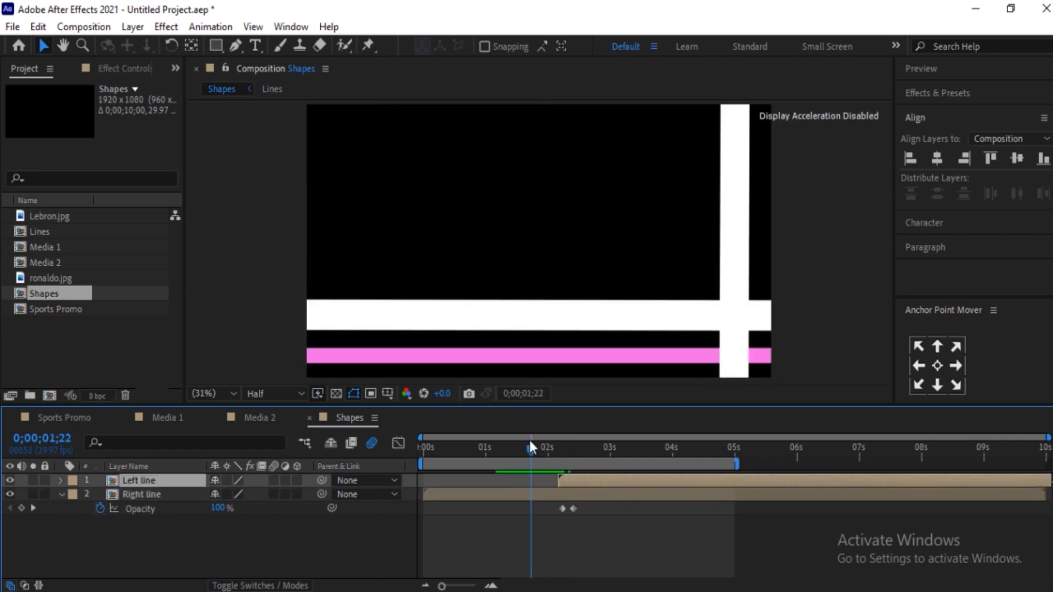
{"action": "key", "text": "space"}
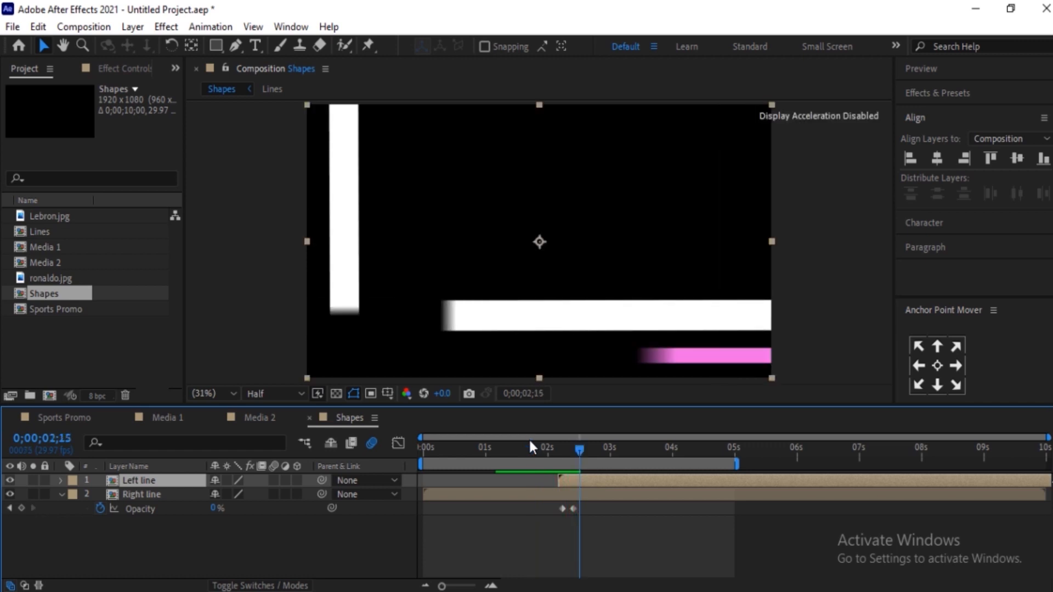
{"action": "left_click", "coordinate": [573, 444]}
{"action": "left_click_drag", "start_coordinate": [573, 447], "coordinate": [568, 447]}
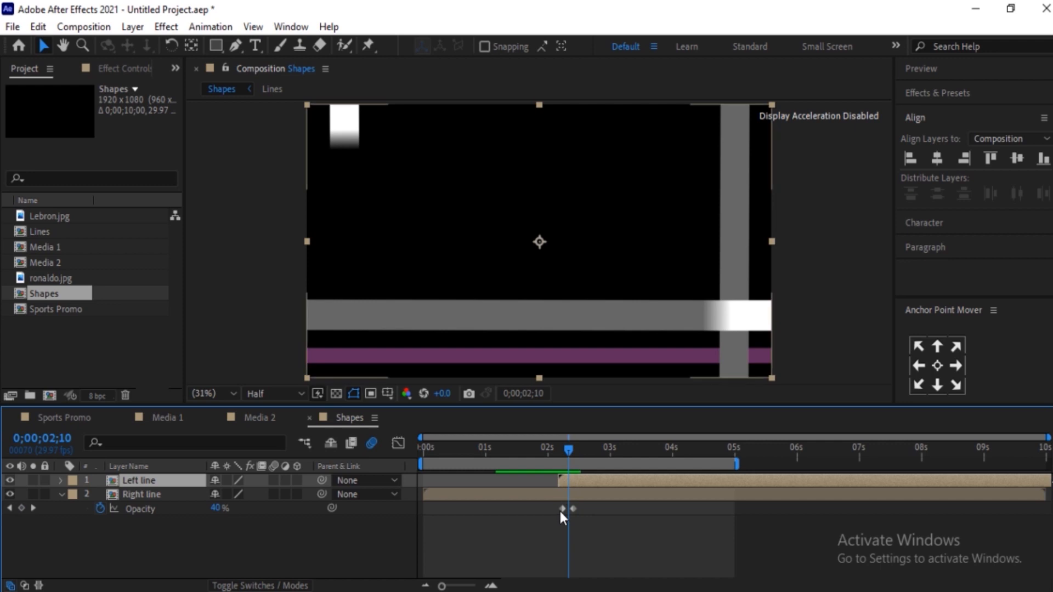
Step: Widen the gap between the Right line opacity keyframes and start the Left line layer at about 2 seconds
{"action": "left_click", "coordinate": [562, 509]}
{"action": "left_click_drag", "start_coordinate": [560, 511], "coordinate": [583, 485]}
{"action": "left_click", "coordinate": [559, 447]}
{"action": "left_click", "coordinate": [587, 482]}
Step: End the work area at 3 seconds and preview the Shapes animation from the start
{"action": "left_click_drag", "start_coordinate": [524, 446], "coordinate": [567, 467]}
{"action": "key", "text": "Home"}
{"action": "key", "text": "space"}
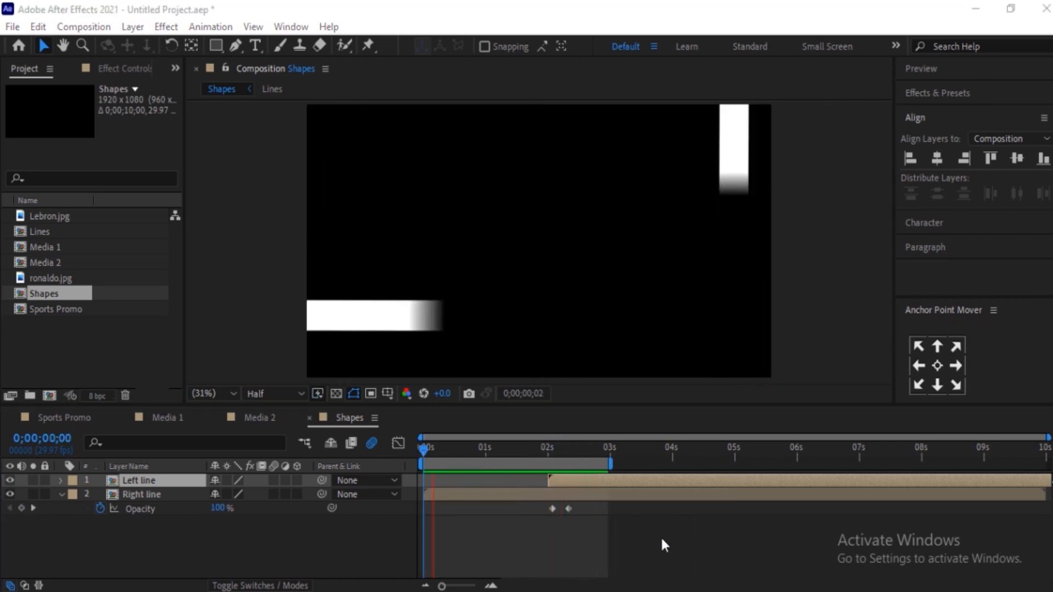
{"action": "left_click", "coordinate": [660, 535]}
{"action": "left_click", "coordinate": [515, 443]}
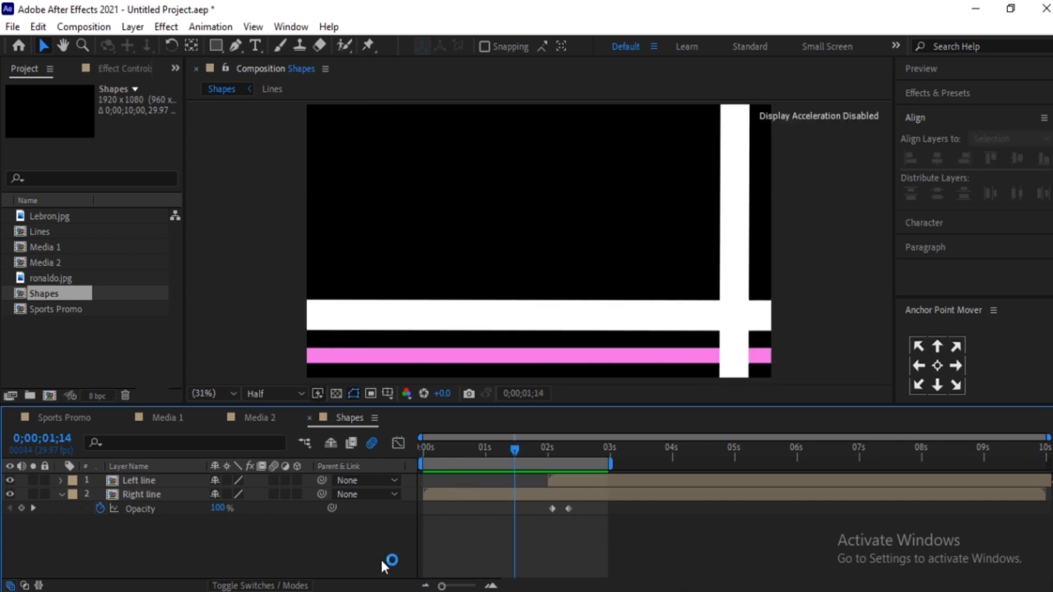
{"action": "left_click", "coordinate": [60, 494]}
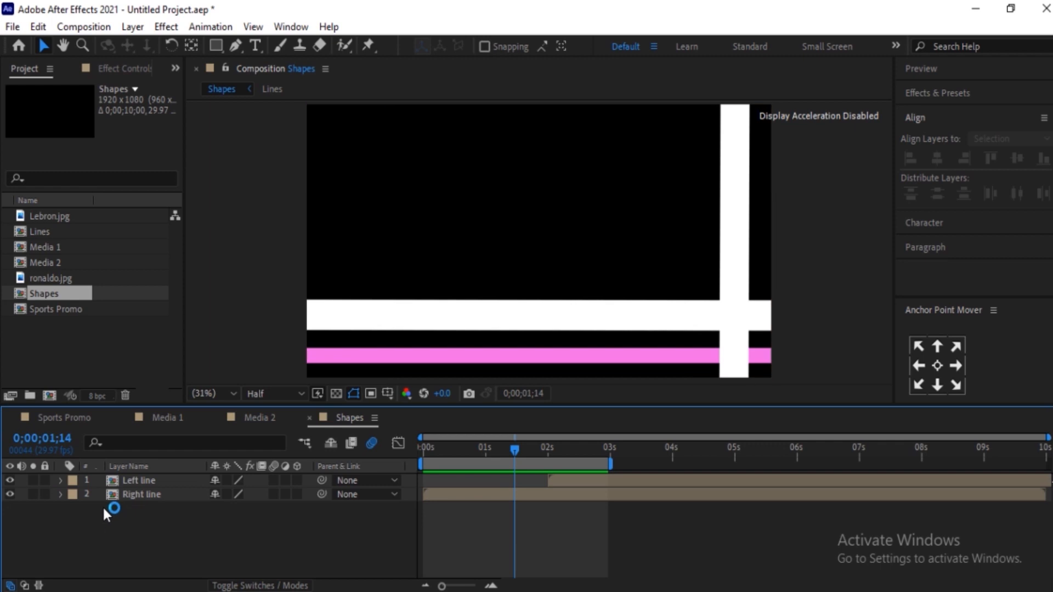
Step: Add a black 1920 x 1080 px solid named BG to the Sports Promo composition
{"action": "left_click", "coordinate": [64, 418]}
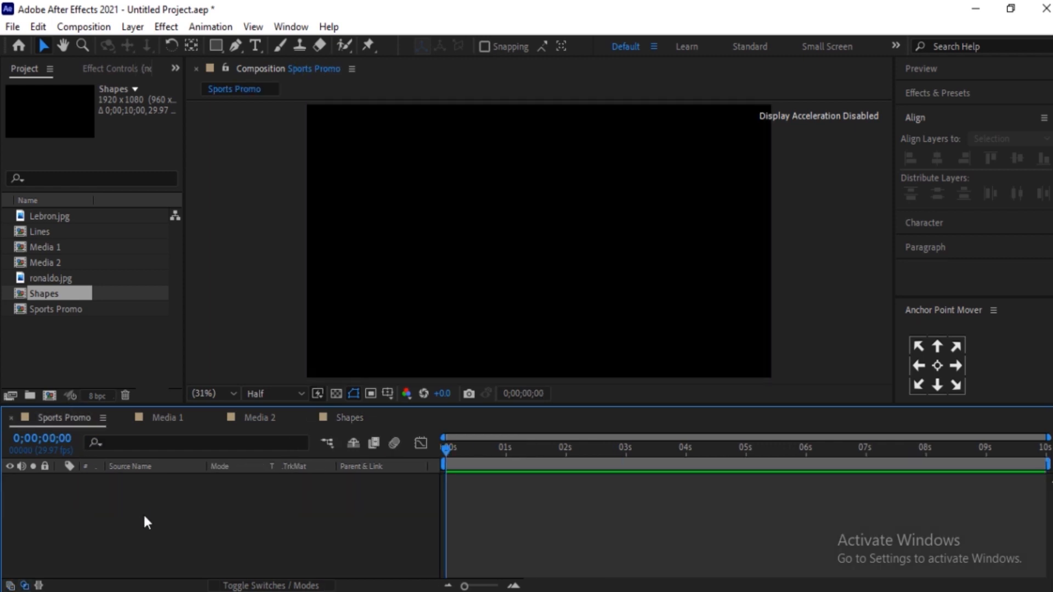
{"action": "right_click", "coordinate": [144, 516]}
{"action": "mouse_move", "coordinate": [277, 344]}
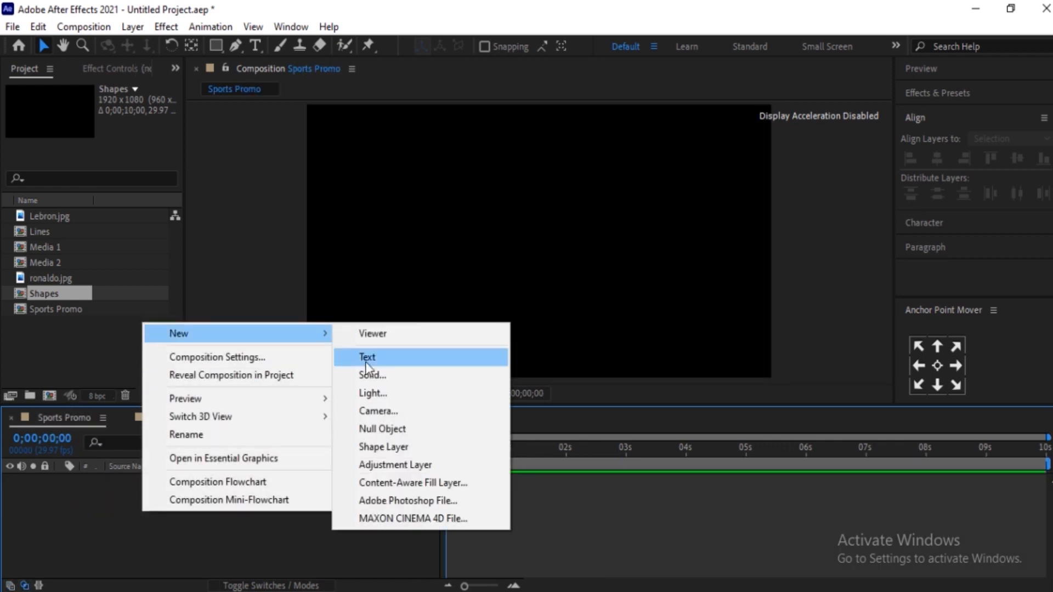
{"action": "left_click", "coordinate": [377, 380]}
{"action": "type", "text": "B"}
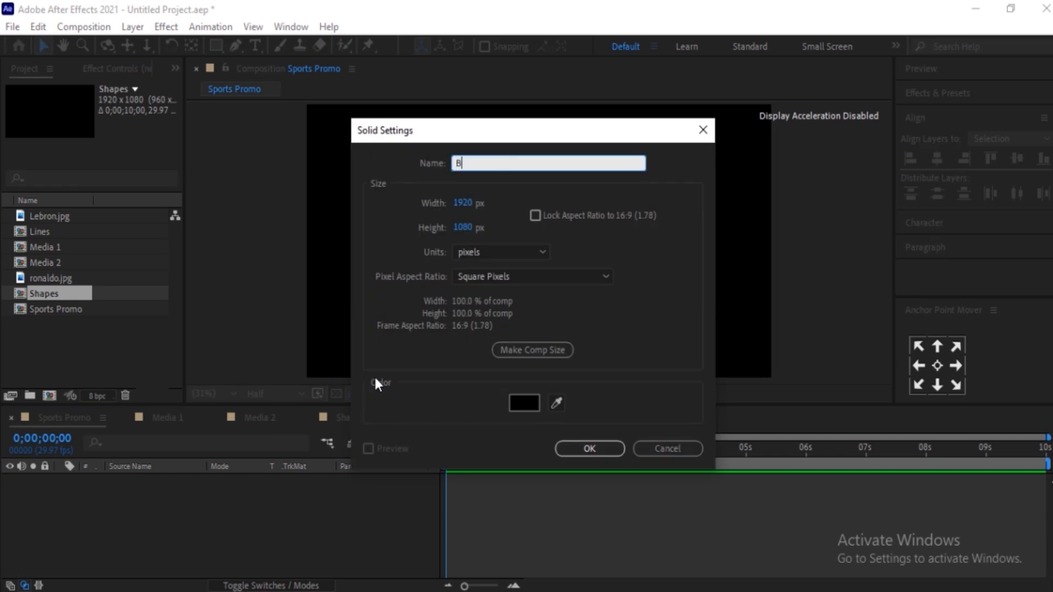
{"action": "type", "text": "G"}
{"action": "left_click", "coordinate": [598, 455]}
Step: Add the Media 1 and Shapes compositions to Sports Promo, with Shapes on top, Media 1 in the middle and BG beneath
{"action": "left_click", "coordinate": [221, 498]}
{"action": "left_click_drag", "start_coordinate": [50, 251], "coordinate": [133, 492]}
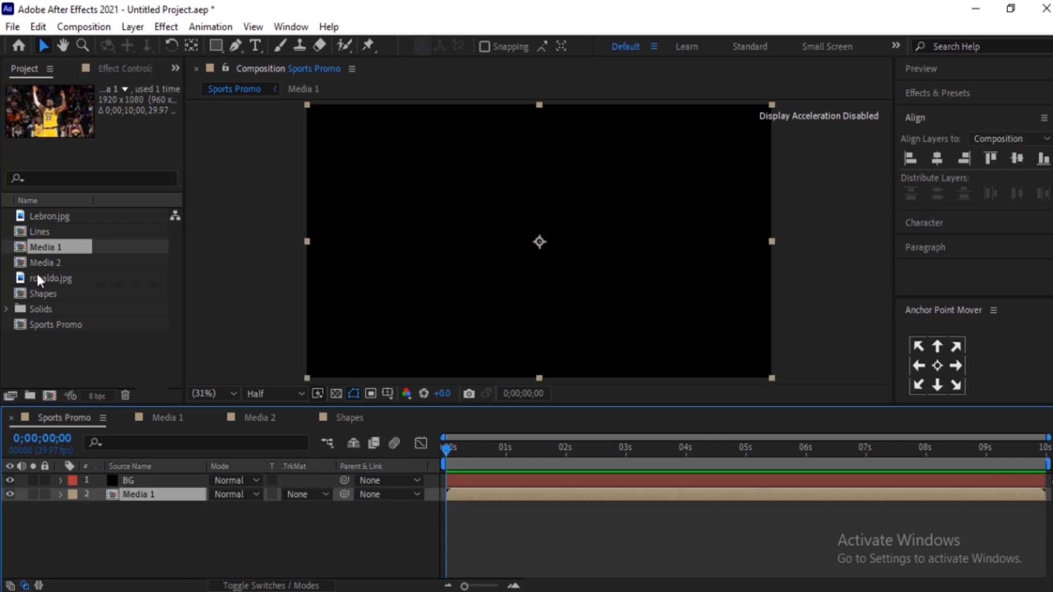
{"action": "left_click_drag", "start_coordinate": [39, 294], "coordinate": [131, 514]}
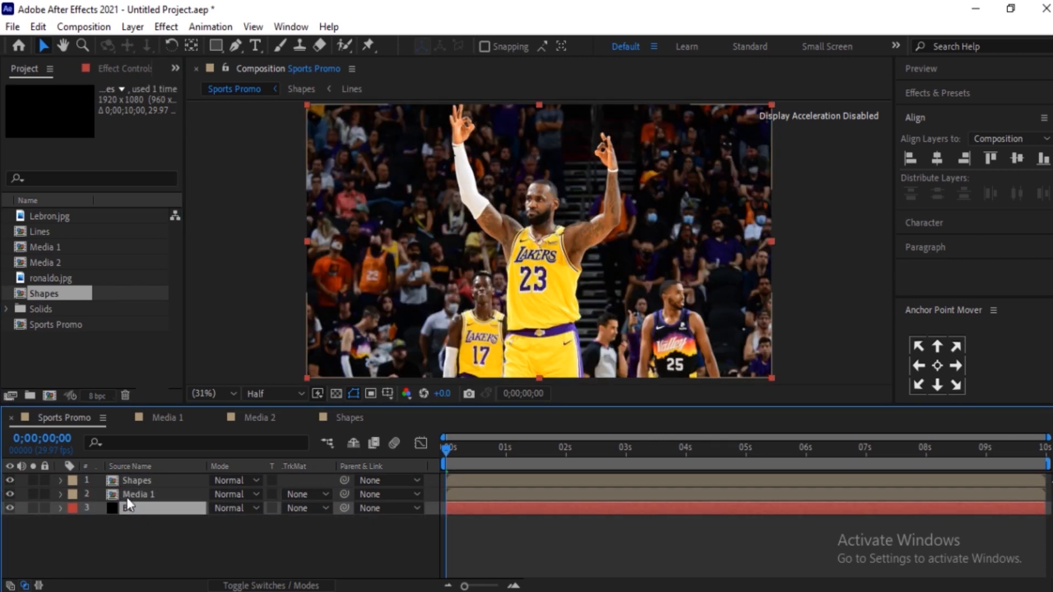
{"action": "left_click", "coordinate": [154, 526]}
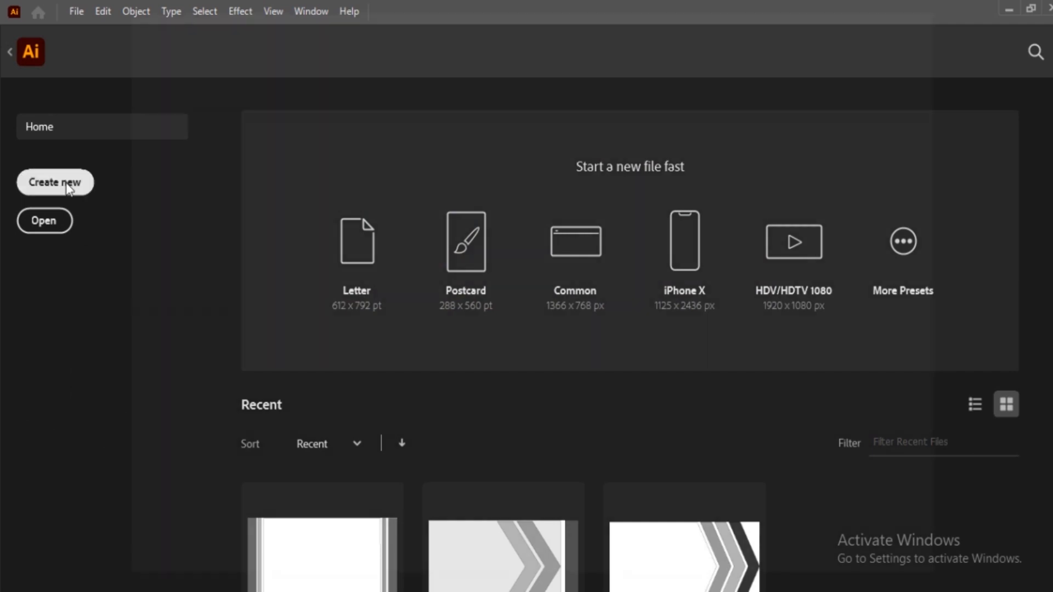
Step: Switch to Illustrator, create a 1920 x 1080 px document and draw two full-height bars at its right edge, the outer one about 93 px wide
{"action": "left_click", "coordinate": [68, 189]}
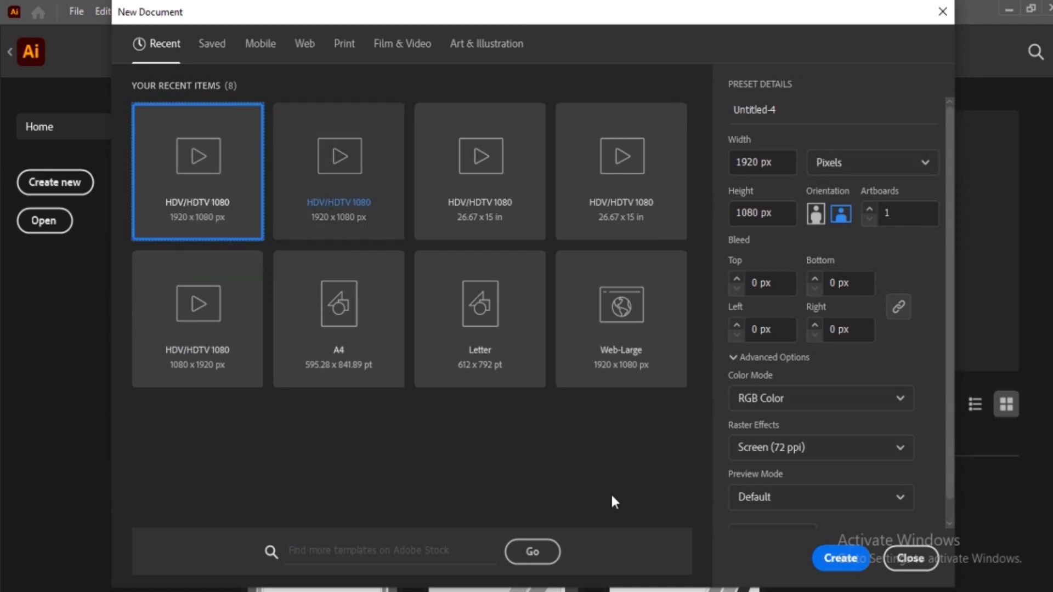
{"action": "left_click", "coordinate": [841, 558]}
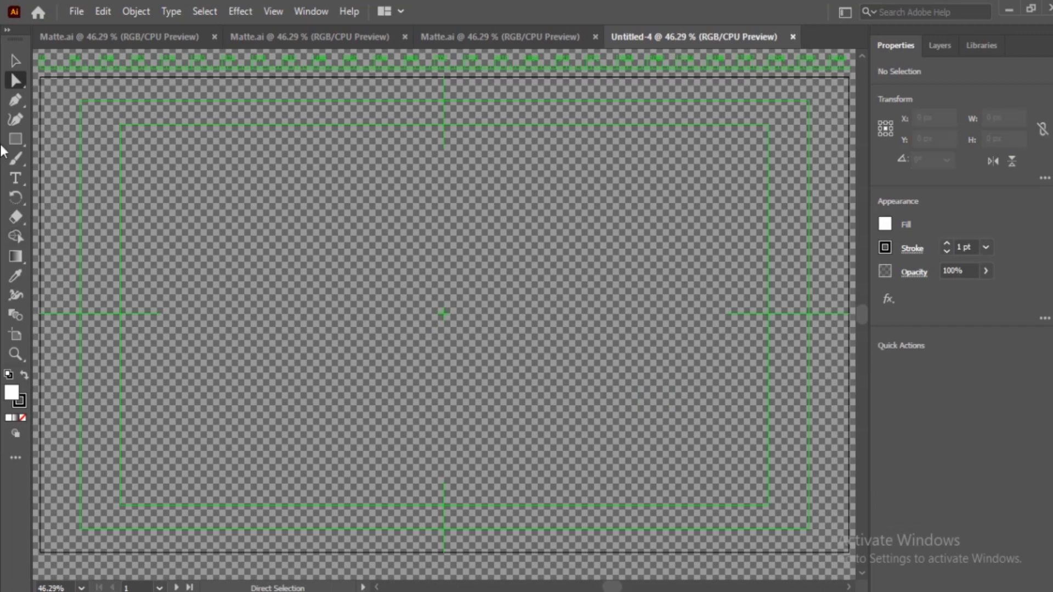
{"action": "left_click", "coordinate": [15, 139]}
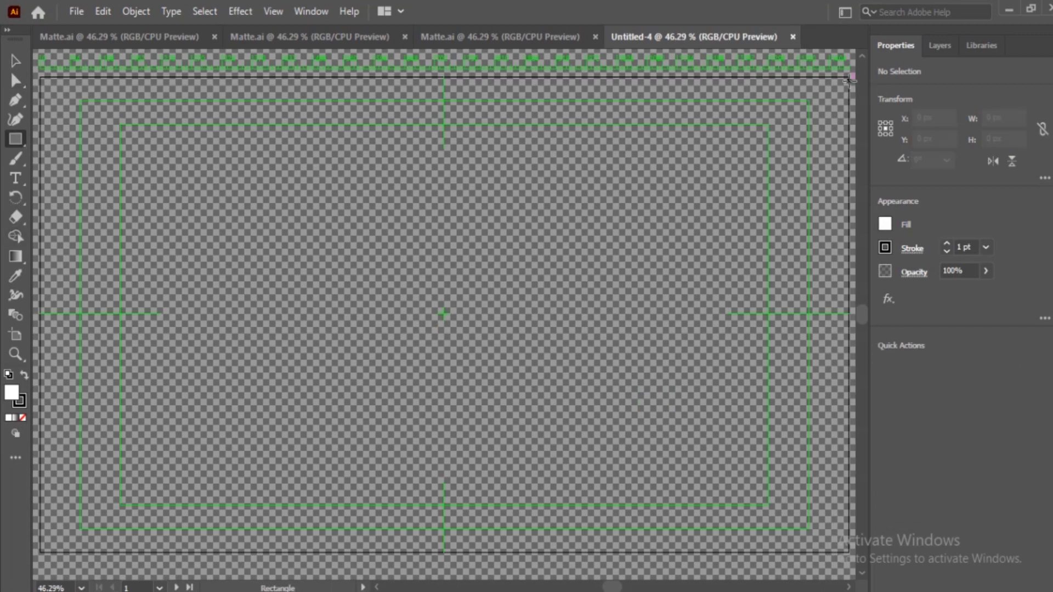
{"action": "mouse_move", "coordinate": [849, 77]}
{"action": "left_mouse_down"}
{"action": "mouse_move", "coordinate": [846, 551]}
{"action": "mouse_move", "coordinate": [809, 552]}
{"action": "left_mouse_up"}
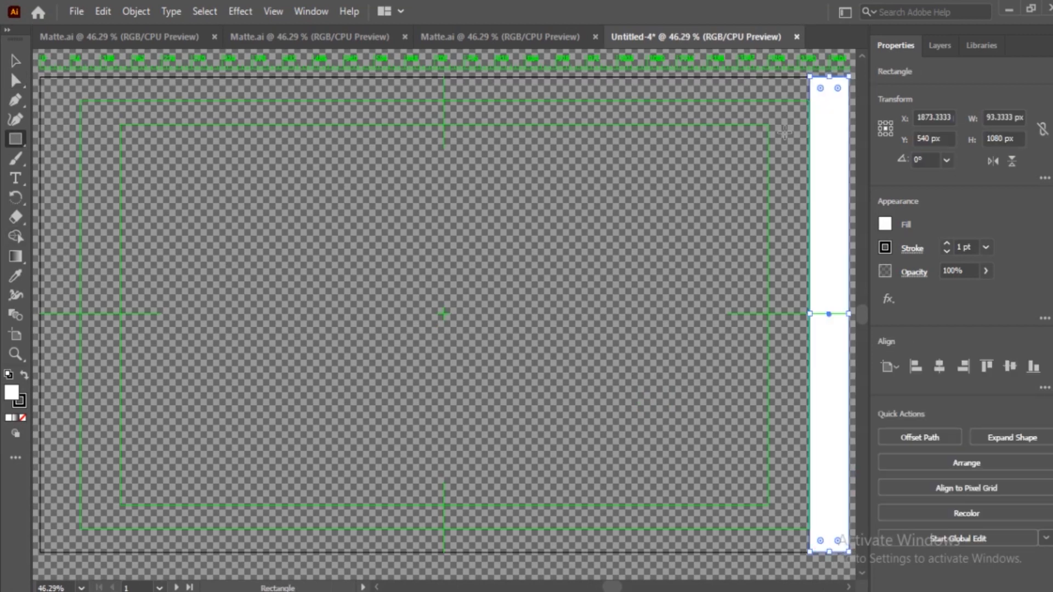
{"action": "left_click_drag", "start_coordinate": [804, 314], "coordinate": [782, 552]}
Step: Draw a column of rectangles about 315 px wide beside the bars: a tall panel, a strip about 30 px high and a lower box
{"action": "mouse_move", "coordinate": [640, 101]}
{"action": "left_mouse_down"}
{"action": "mouse_move", "coordinate": [763, 409]}
{"action": "mouse_move", "coordinate": [773, 409]}
{"action": "left_mouse_up"}
{"action": "left_click_drag", "start_coordinate": [640, 420], "coordinate": [773, 432]}
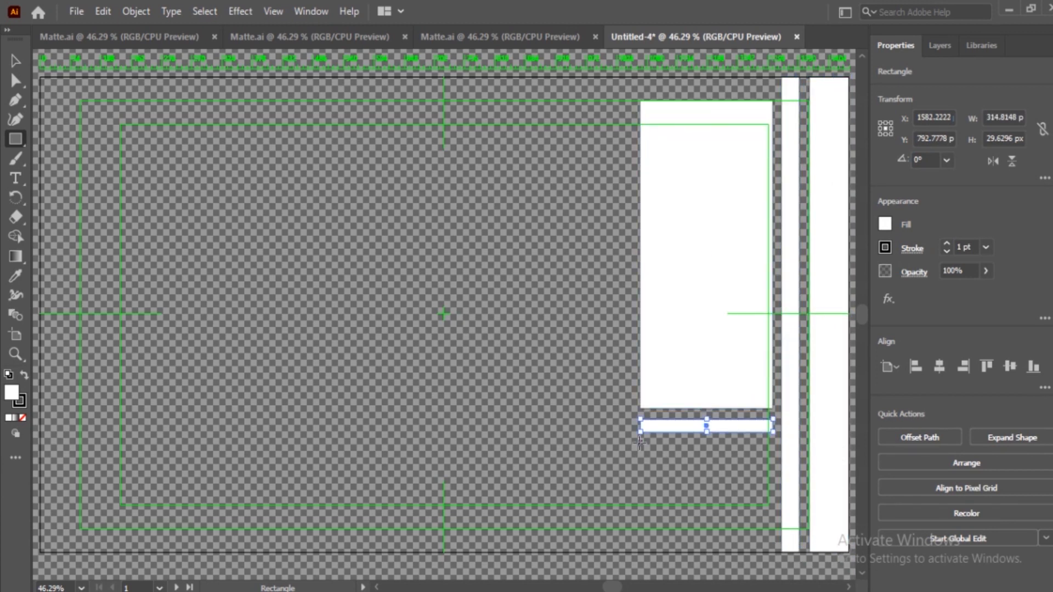
{"action": "left_click_drag", "start_coordinate": [641, 445], "coordinate": [773, 531]}
Step: Draw a strip above the column, a narrow vertical bar and a large left panel, extending the lower edges to the artboard's bottom
{"action": "mouse_move", "coordinate": [641, 77]}
{"action": "left_mouse_down"}
{"action": "mouse_move", "coordinate": [773, 101]}
{"action": "mouse_move", "coordinate": [610, 528]}
{"action": "left_mouse_up"}
{"action": "mouse_move", "coordinate": [601, 77]}
{"action": "left_mouse_down"}
{"action": "mouse_move", "coordinate": [51, 531]}
{"action": "mouse_move", "coordinate": [104, 531]}
{"action": "left_mouse_up"}
{"action": "left_click_drag", "start_coordinate": [384, 532], "coordinate": [391, 552]}
{"action": "key", "text": "a"}
{"action": "left_click", "coordinate": [686, 504]}
{"action": "left_click_drag", "start_coordinate": [668, 540], "coordinate": [700, 525]}
{"action": "left_click_drag", "start_coordinate": [705, 531], "coordinate": [704, 552]}
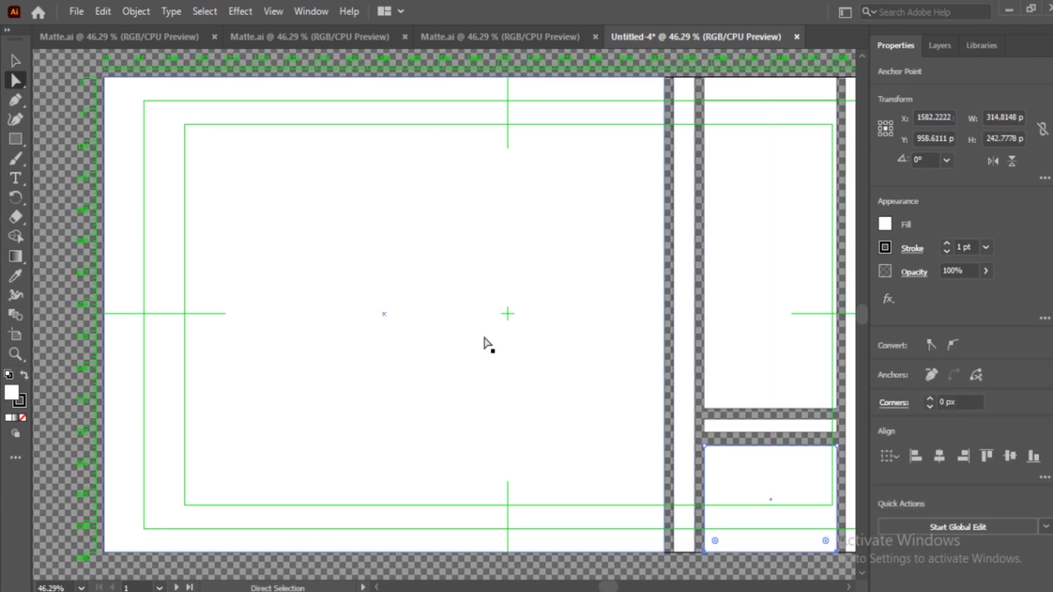
Step: Draw a rectangle about 698 x 143 px on the large panel and place two copies below it, the middle one offset to the right
{"action": "key", "text": "m"}
{"action": "left_click_drag", "start_coordinate": [183, 145], "coordinate": [478, 208]}
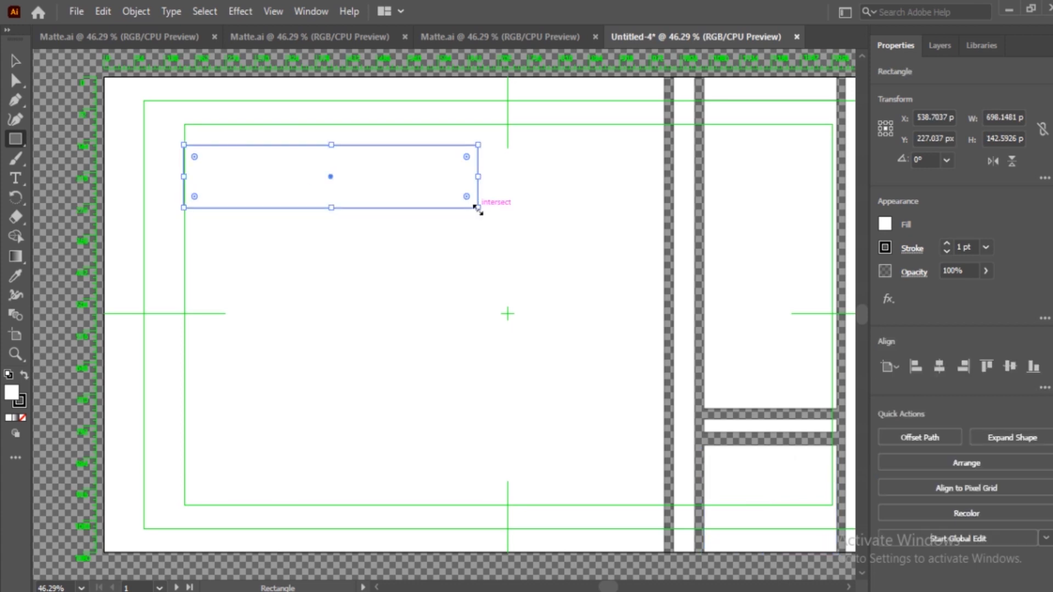
{"action": "key", "text": "a"}
{"action": "left_click_drag", "start_coordinate": [407, 188], "coordinate": [384, 431]}
{"action": "left_click_drag", "start_coordinate": [409, 322], "coordinate": [372, 322]}
{"action": "left_click_drag", "start_coordinate": [383, 199], "coordinate": [383, 214]}
{"action": "left_click_drag", "start_coordinate": [364, 413], "coordinate": [366, 432]}
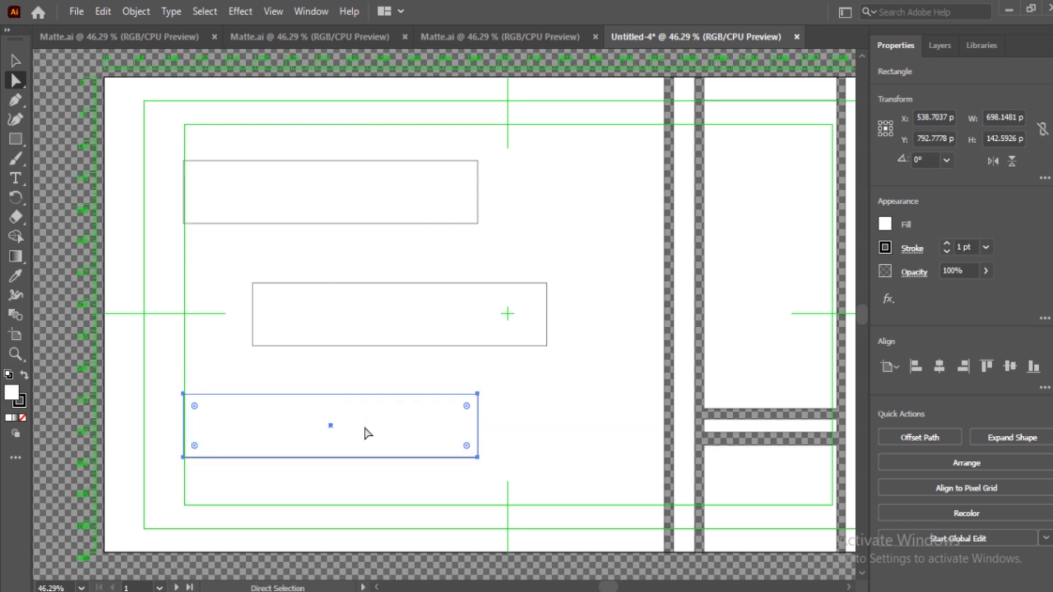
{"action": "left_click", "coordinate": [383, 342]}
Step: Fill the outermost full-height bar dark grey and the narrow bar beside it medium grey
{"action": "left_click_drag", "start_coordinate": [607, 587], "coordinate": [625, 587]}
{"action": "left_click", "coordinate": [814, 369]}
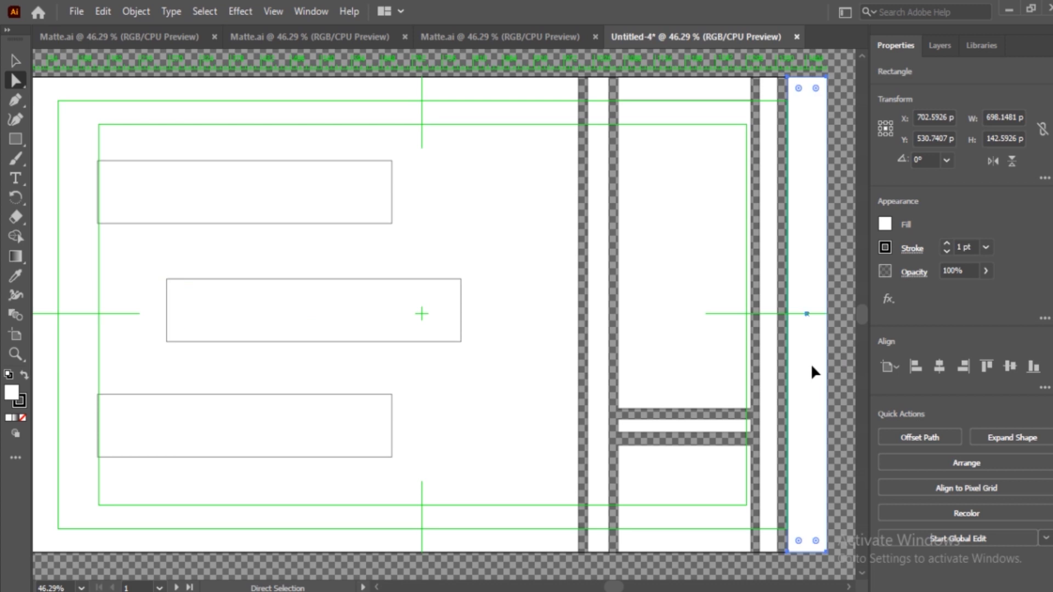
{"action": "left_click", "coordinate": [885, 224]}
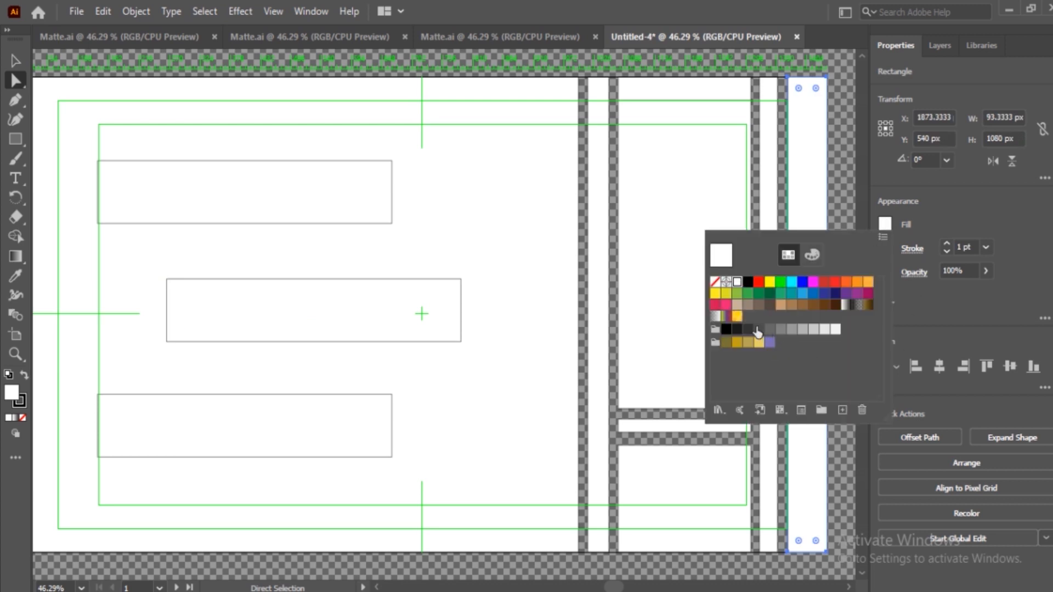
{"action": "left_click", "coordinate": [758, 330]}
{"action": "left_click", "coordinate": [767, 516]}
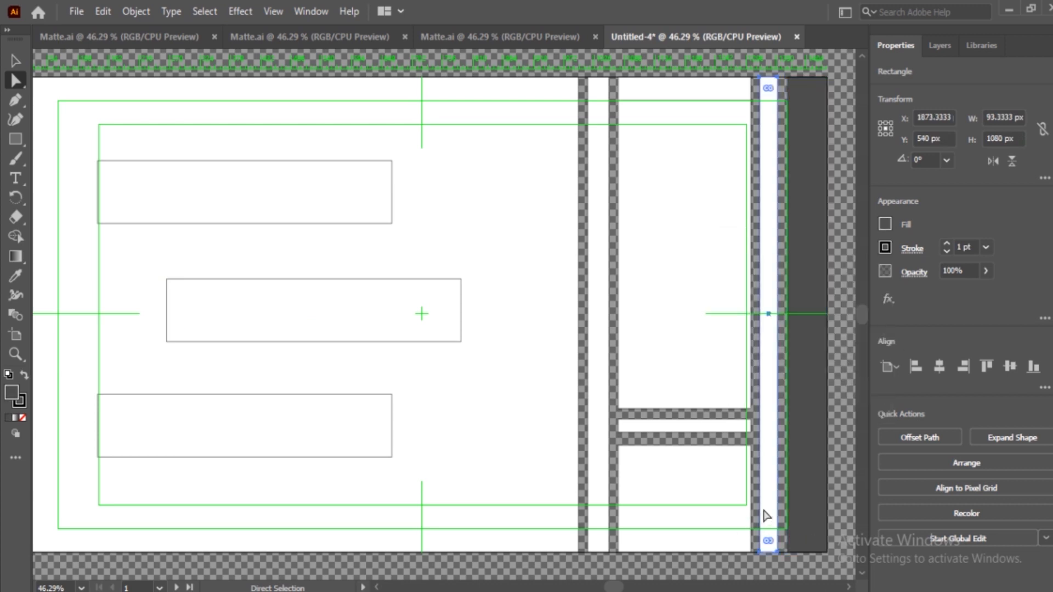
{"action": "left_click", "coordinate": [884, 227]}
{"action": "left_click", "coordinate": [777, 331]}
Step: Fill the column's top strip medium grey, its lower box dark grey and the thin strip between the panels light grey
{"action": "left_click", "coordinate": [660, 166]}
{"action": "left_click", "coordinate": [675, 90]}
{"action": "left_click", "coordinate": [884, 226]}
{"action": "left_click", "coordinate": [778, 331]}
{"action": "left_click", "coordinate": [692, 483]}
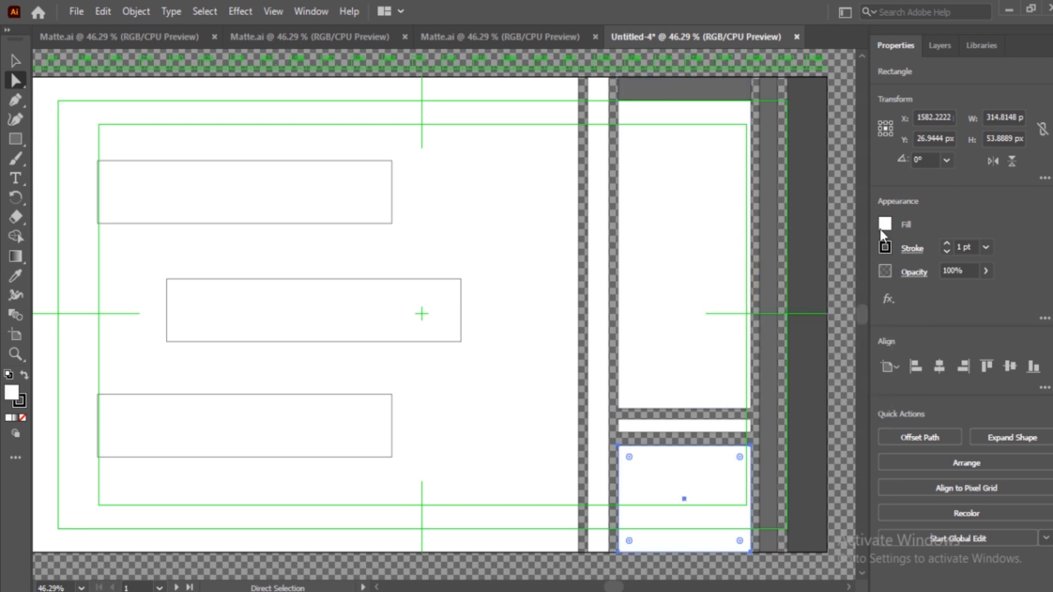
{"action": "left_click", "coordinate": [884, 226]}
{"action": "left_click", "coordinate": [759, 330]}
{"action": "left_click", "coordinate": [652, 427]}
{"action": "left_click", "coordinate": [884, 226]}
{"action": "left_click", "coordinate": [781, 330]}
Step: Fill the narrow vertical bar beside the column light grey and the large left panel very dark grey
{"action": "left_click", "coordinate": [598, 330]}
{"action": "left_click", "coordinate": [885, 226]}
{"action": "left_click", "coordinate": [781, 330]}
{"action": "left_click", "coordinate": [527, 313]}
{"action": "left_click", "coordinate": [885, 225]}
{"action": "left_click", "coordinate": [759, 330]}
Step: Fill the upper and lower rectangles on the large panel dark grey and the middle rectangle light grey
{"action": "left_click", "coordinate": [313, 207]}
{"action": "left_click", "coordinate": [885, 225]}
{"action": "left_click", "coordinate": [760, 330]}
{"action": "left_click", "coordinate": [244, 426]}
{"action": "left_click", "coordinate": [884, 225]}
{"action": "left_click", "coordinate": [759, 330]}
{"action": "left_click", "coordinate": [313, 311]}
{"action": "left_click", "coordinate": [884, 225]}
{"action": "left_click", "coordinate": [781, 330]}
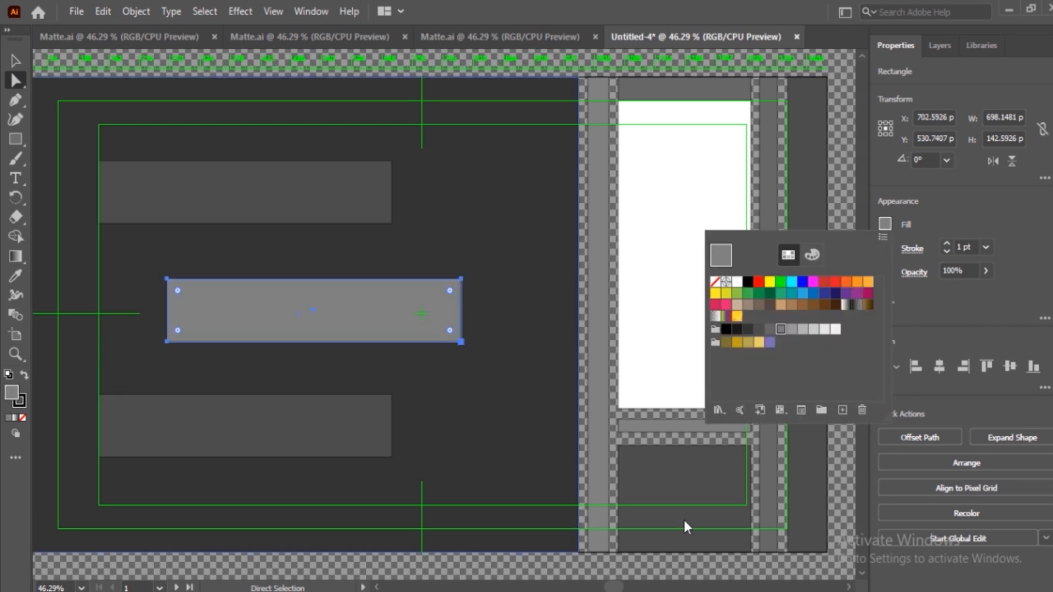
{"action": "left_click", "coordinate": [466, 405]}
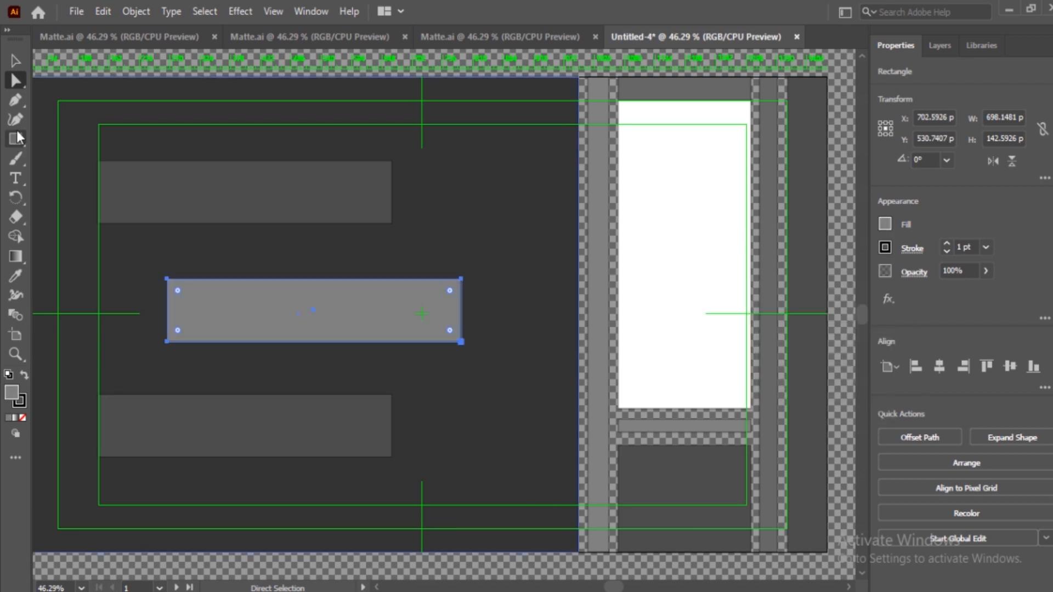
Step: Save the matte layout as an Adobe Illustrator file named Mate, keeping the default Illustrator 2020 options
{"action": "left_click", "coordinate": [74, 12]}
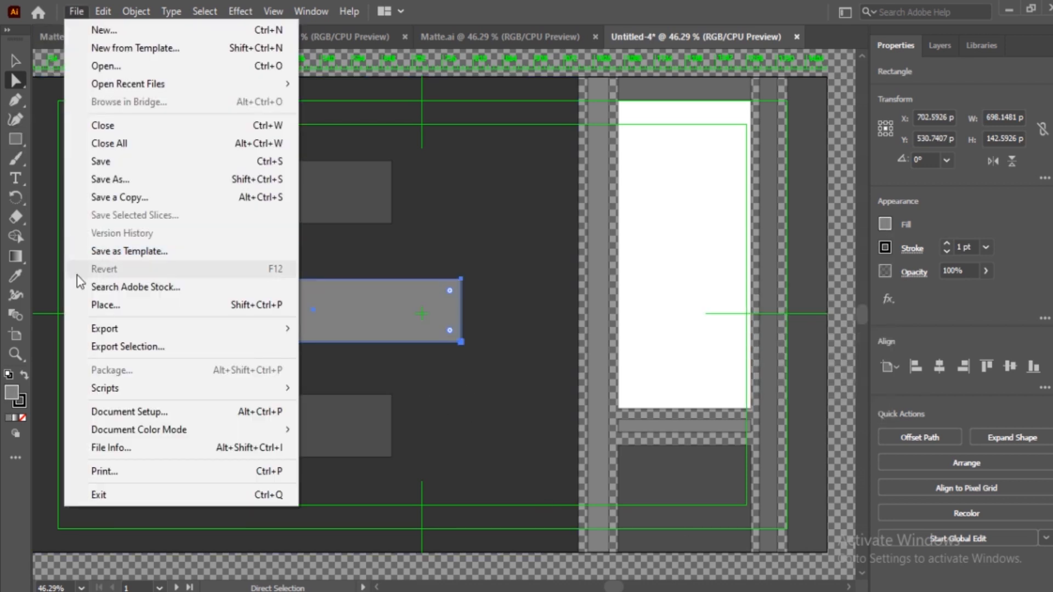
{"action": "left_click", "coordinate": [111, 185]}
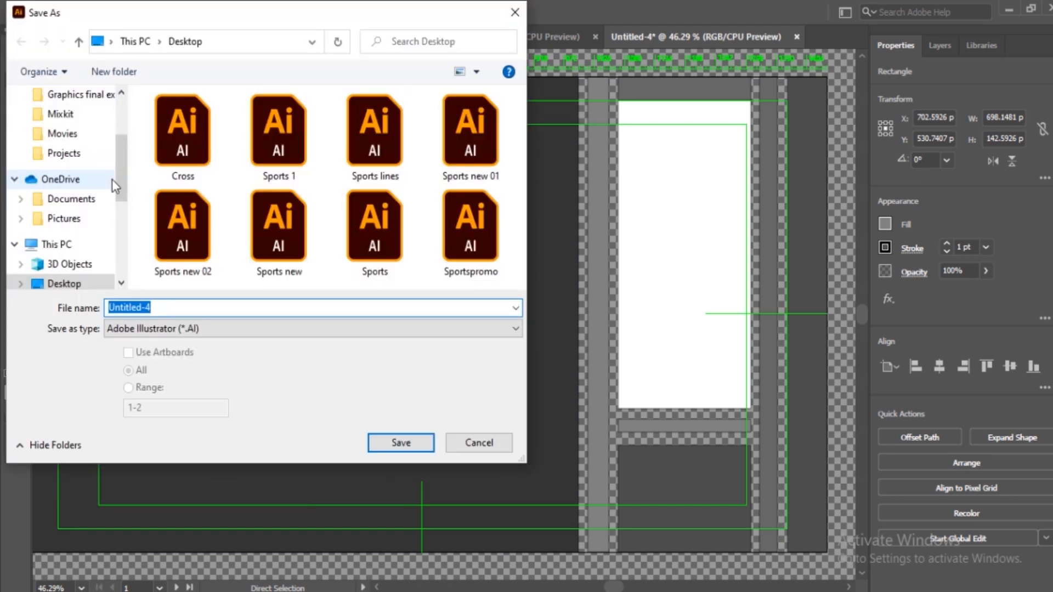
{"action": "type", "text": "Mate"}
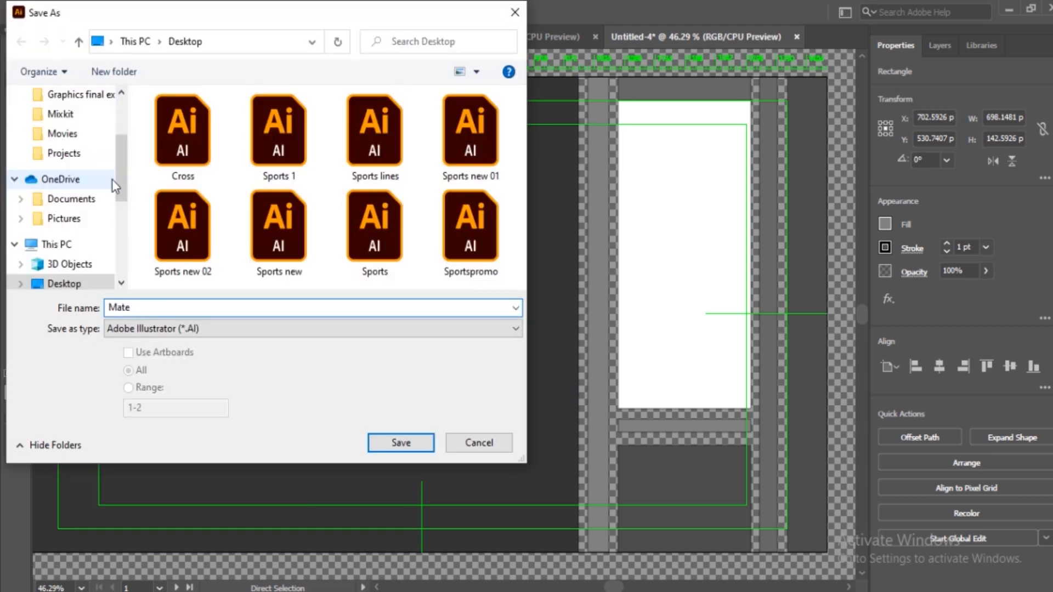
{"action": "key", "text": "Return"}
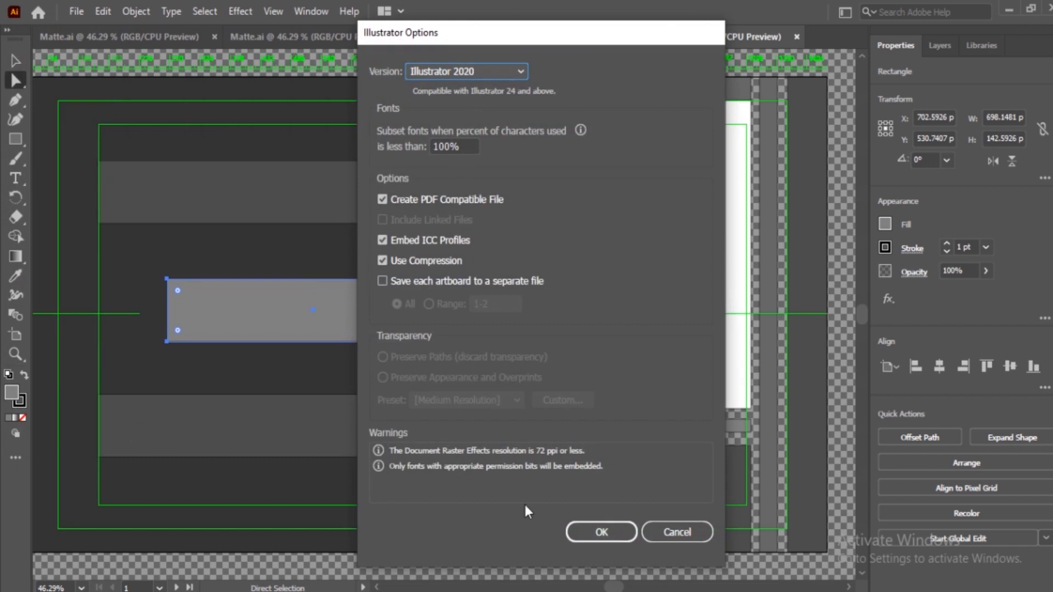
{"action": "left_click", "coordinate": [591, 535]}
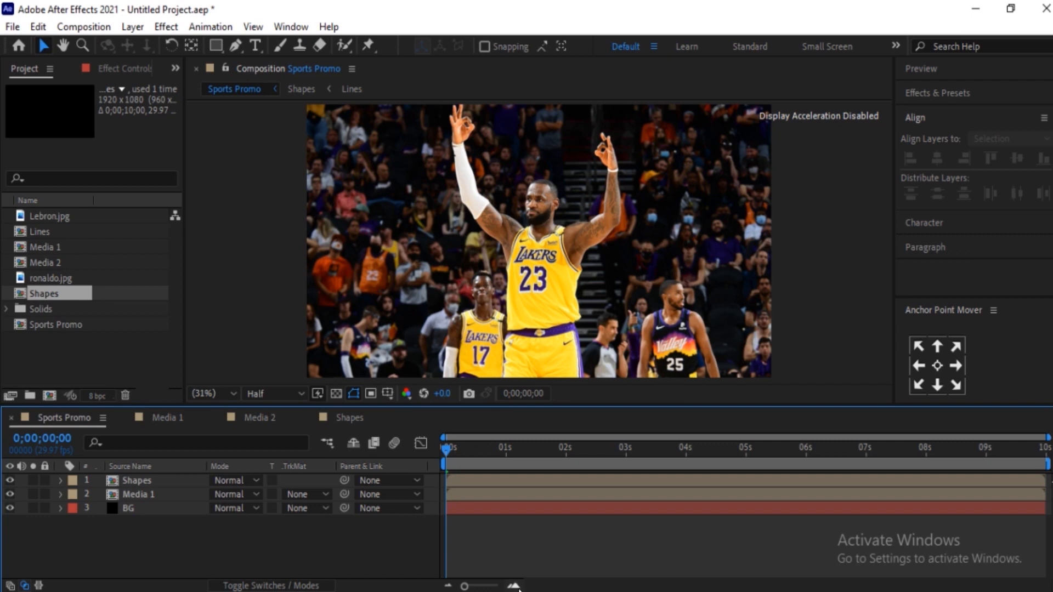
Step: Switch to After Effects and import Mate.ai from the Desktop as footage with merged layers
{"action": "key", "text": "alt+Tab"}
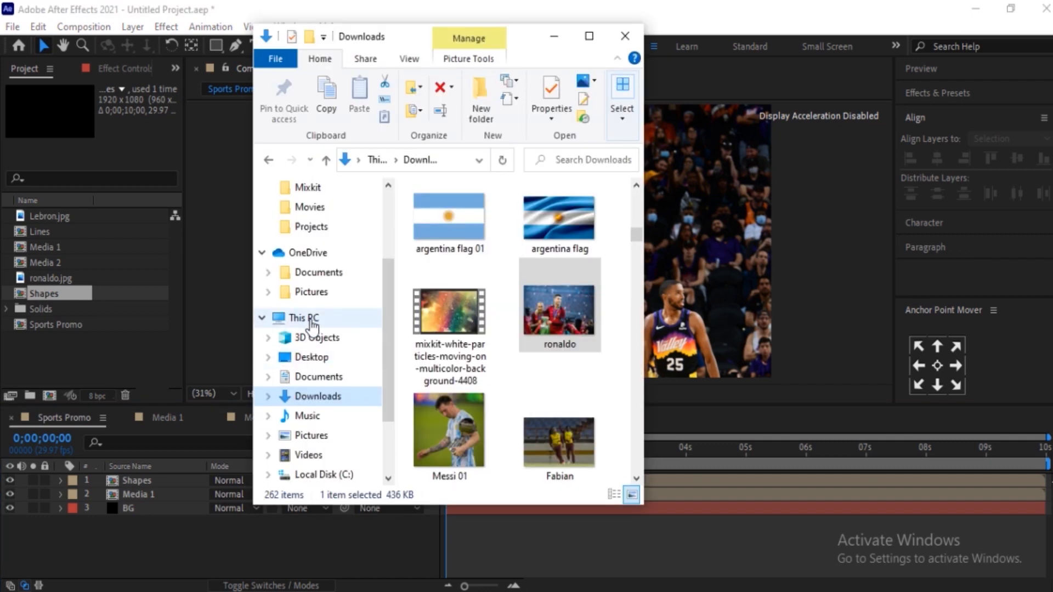
{"action": "scroll", "coordinate": [312, 336], "scroll_direction": "down", "scroll_amount": 1}
{"action": "scroll", "coordinate": [313, 343], "scroll_direction": "down", "scroll_amount": 1}
{"action": "left_click", "coordinate": [310, 299]}
{"action": "scroll", "coordinate": [533, 376], "scroll_direction": "down", "scroll_amount": 5}
{"action": "left_click_drag", "start_coordinate": [560, 242], "coordinate": [89, 366]}
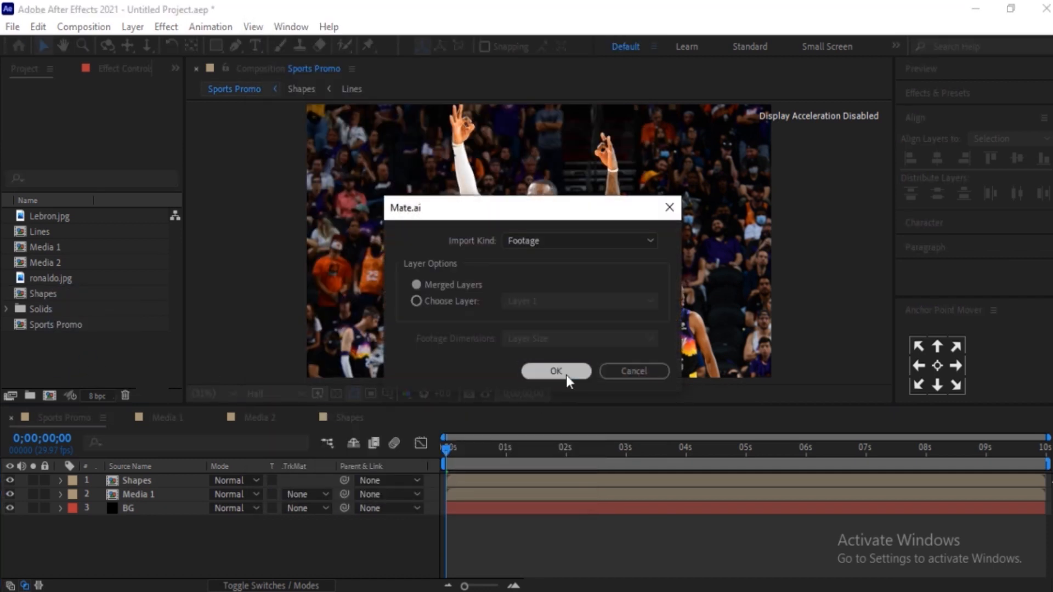
{"action": "left_click", "coordinate": [566, 374]}
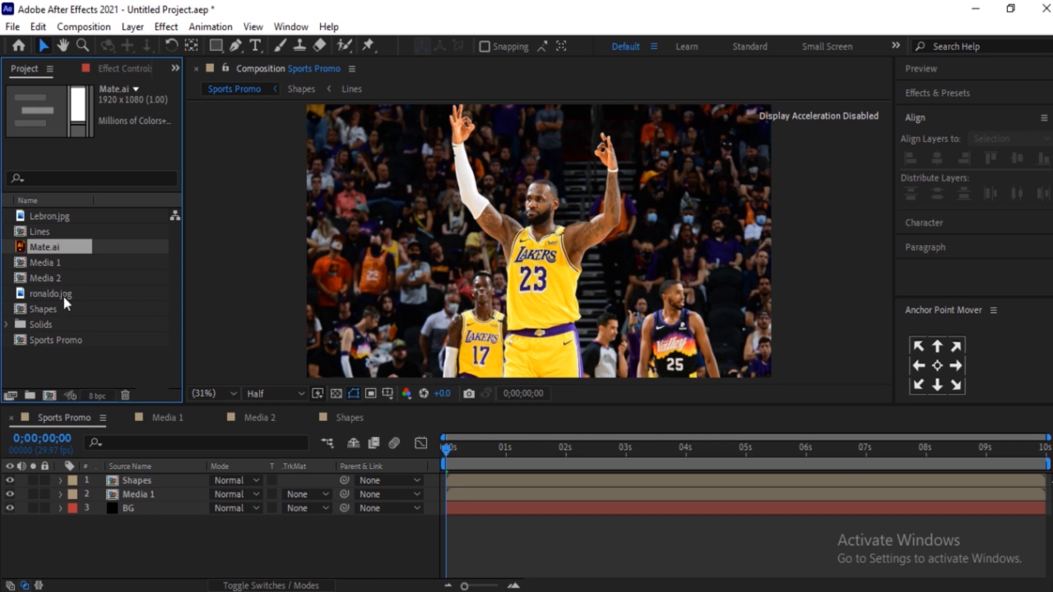
Step: Add Mate.ai to Sports Promo directly above Media 1, scaled to 128% and shifted left at 0;00;01;27
{"action": "left_click_drag", "start_coordinate": [51, 245], "coordinate": [157, 489]}
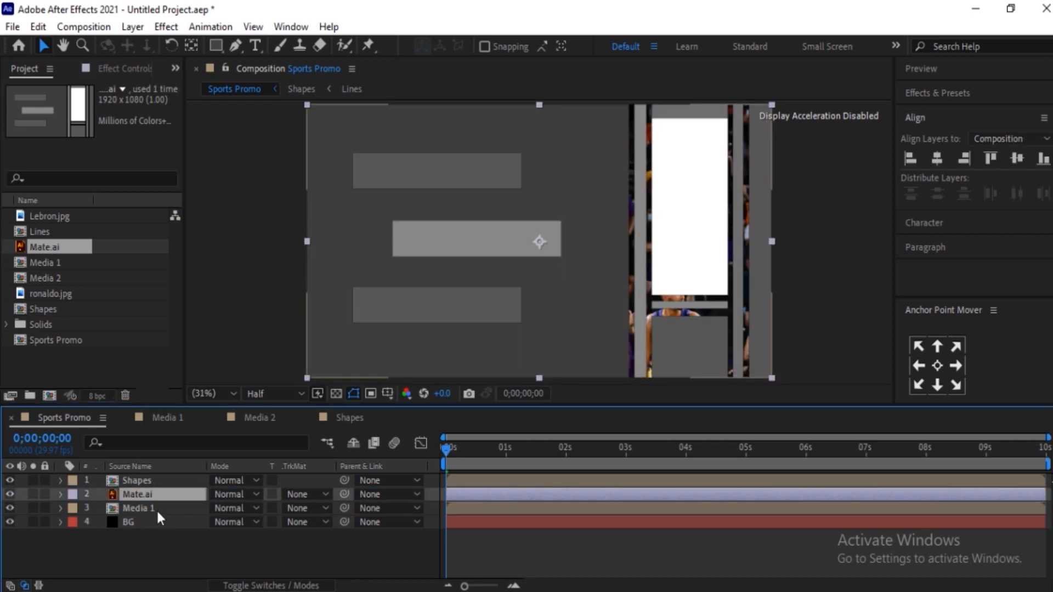
{"action": "key", "text": "s"}
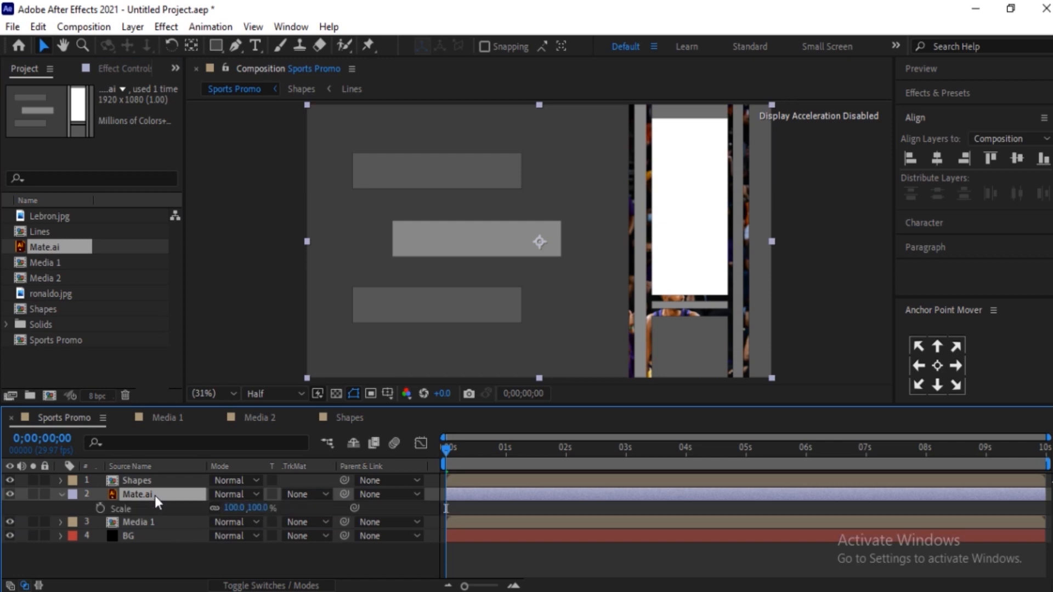
{"action": "mouse_move", "coordinate": [271, 506]}
{"action": "left_mouse_down"}
{"action": "mouse_move", "coordinate": [279, 516]}
{"action": "mouse_move", "coordinate": [261, 508]}
{"action": "left_mouse_up"}
{"action": "left_click", "coordinate": [560, 452]}
{"action": "left_click_drag", "start_coordinate": [577, 287], "coordinate": [516, 290]}
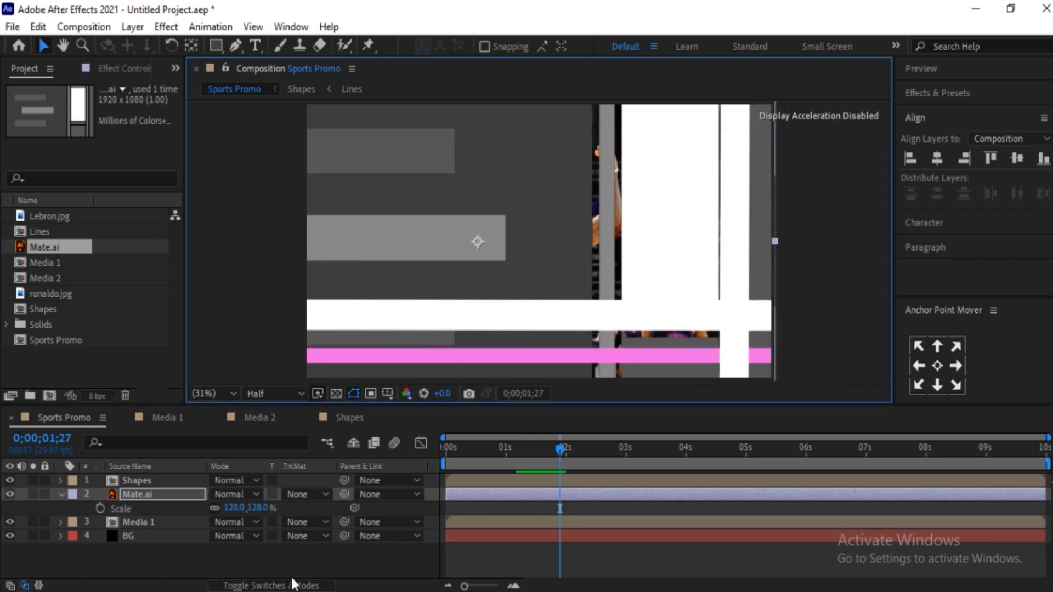
Step: Hide the Shapes layer and set Media 1's track matte to Luma Matte "Mate.ai"
{"action": "left_click", "coordinate": [9, 481]}
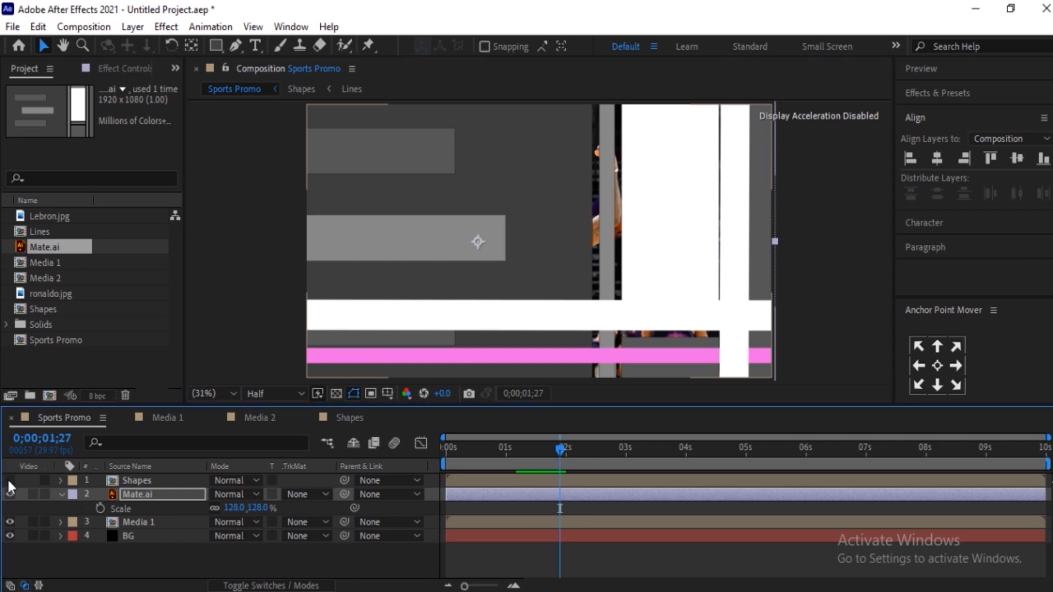
{"action": "left_click", "coordinate": [150, 495]}
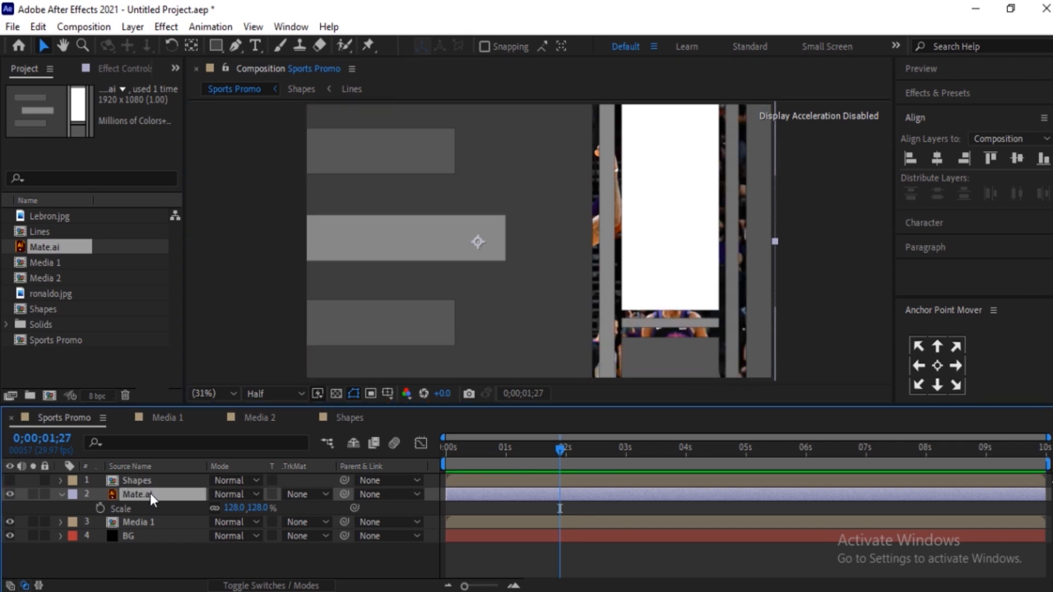
{"action": "left_click", "coordinate": [127, 522]}
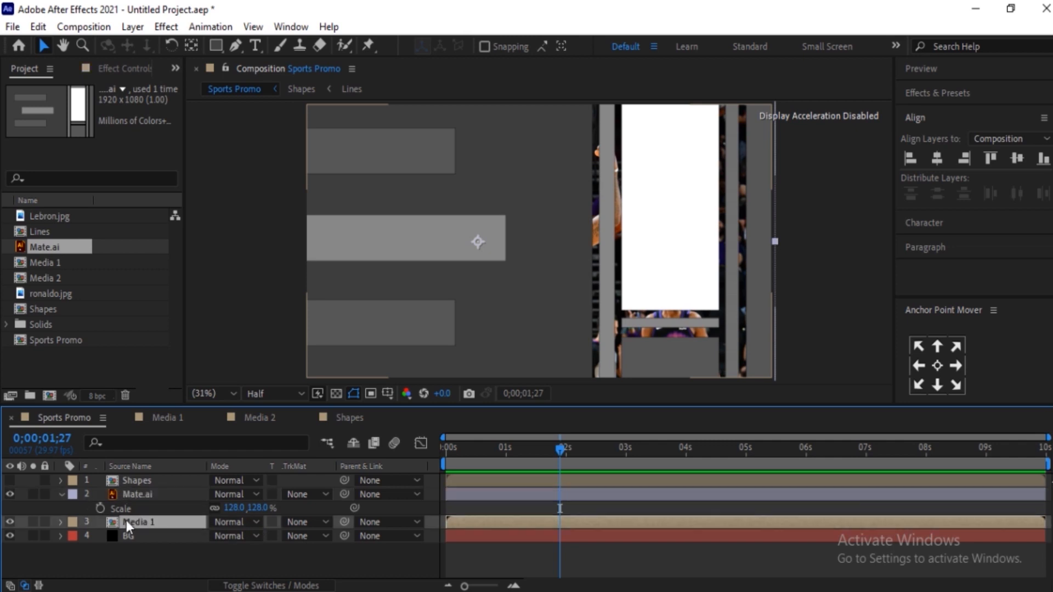
{"action": "left_click", "coordinate": [59, 494]}
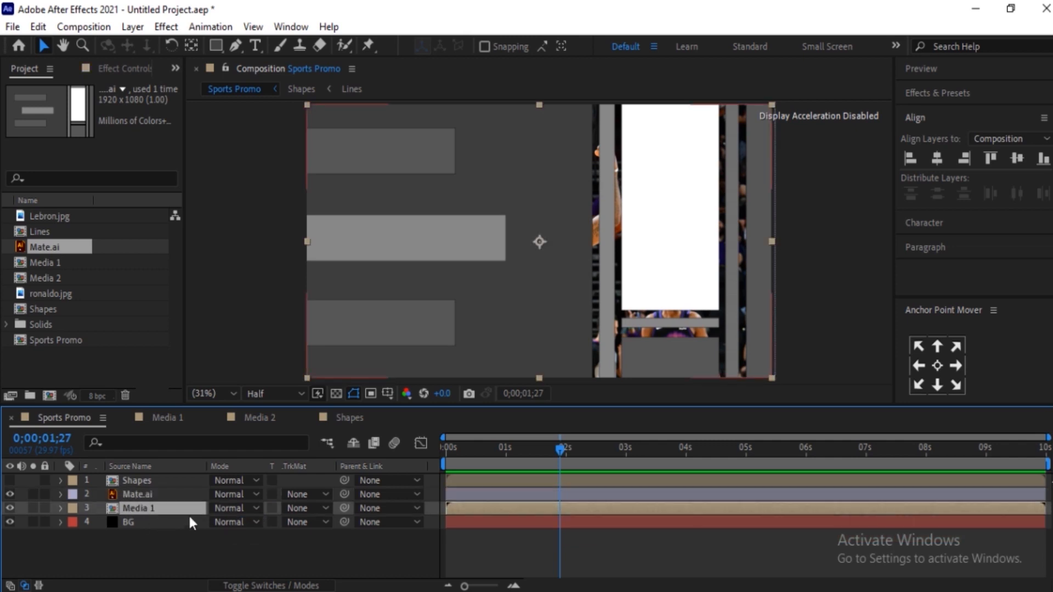
{"action": "left_click", "coordinate": [318, 508]}
{"action": "left_click", "coordinate": [338, 474]}
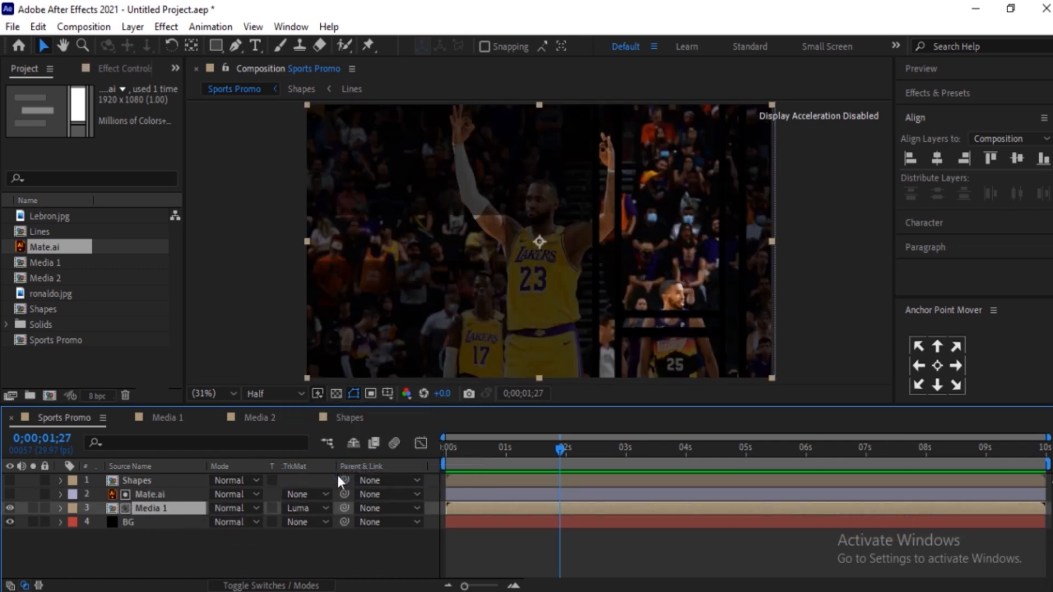
Step: Set the Mate.ai layer's rotation to 15°
{"action": "left_click", "coordinate": [160, 496]}
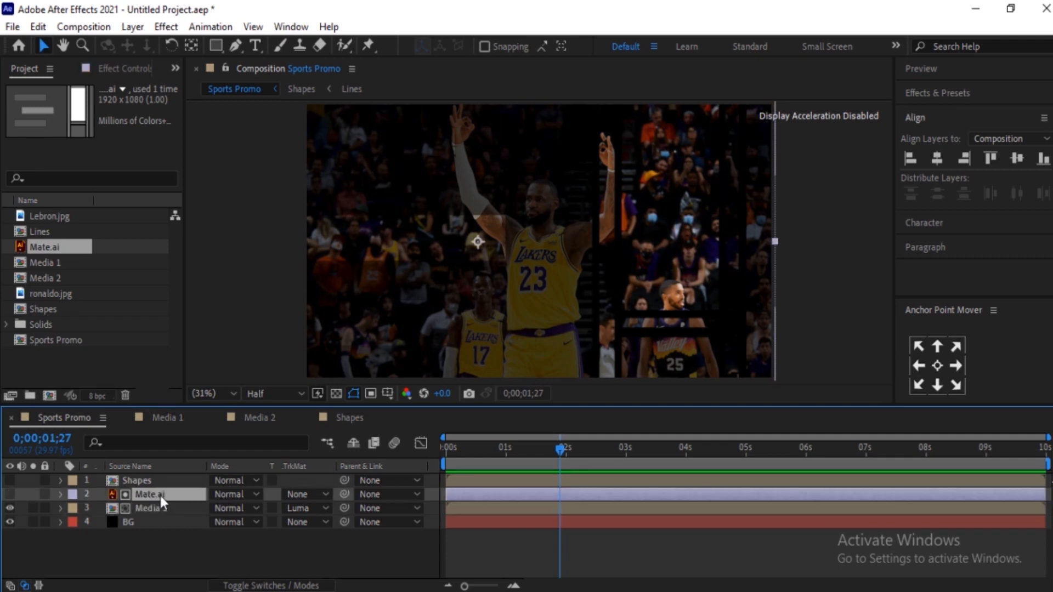
{"action": "key", "text": "r"}
{"action": "left_click", "coordinate": [236, 508]}
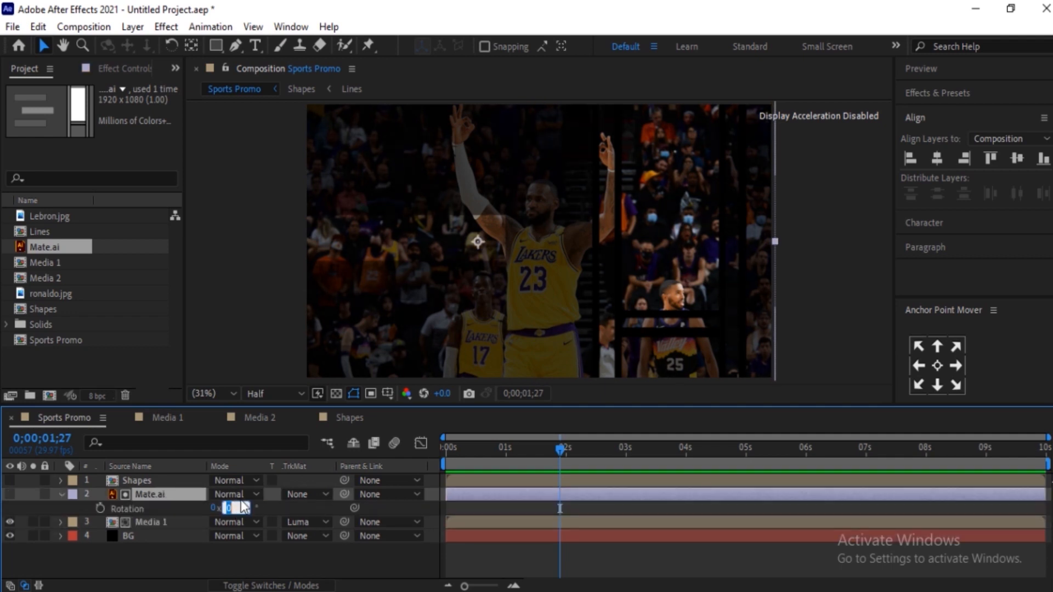
{"action": "type", "text": "15"}
{"action": "key", "text": "Return"}
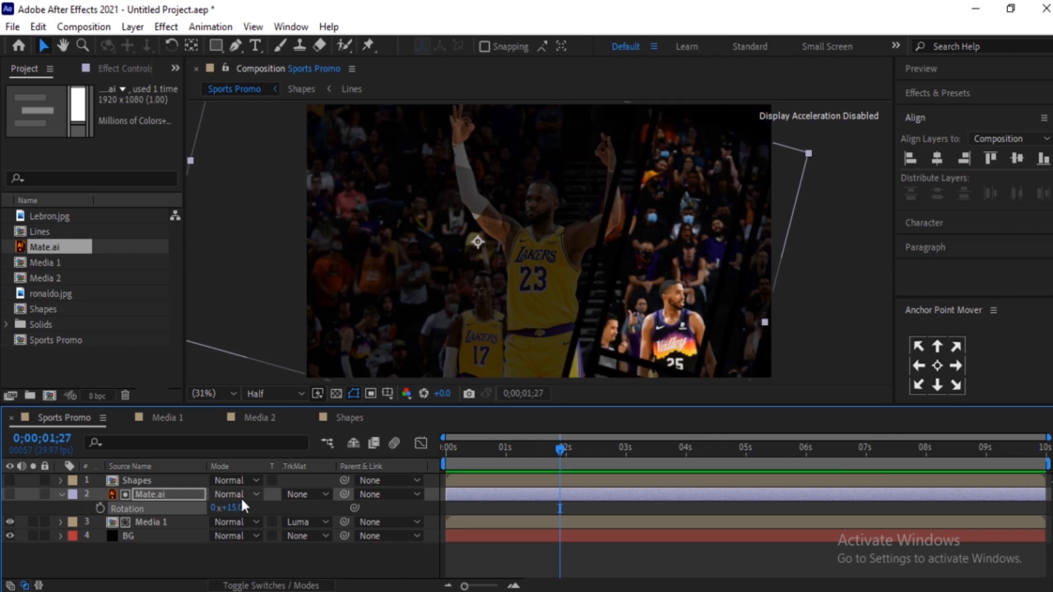
Step: Set the Media 1 layer's rotation to 15°
{"action": "left_click", "coordinate": [144, 522]}
{"action": "key", "text": "r"}
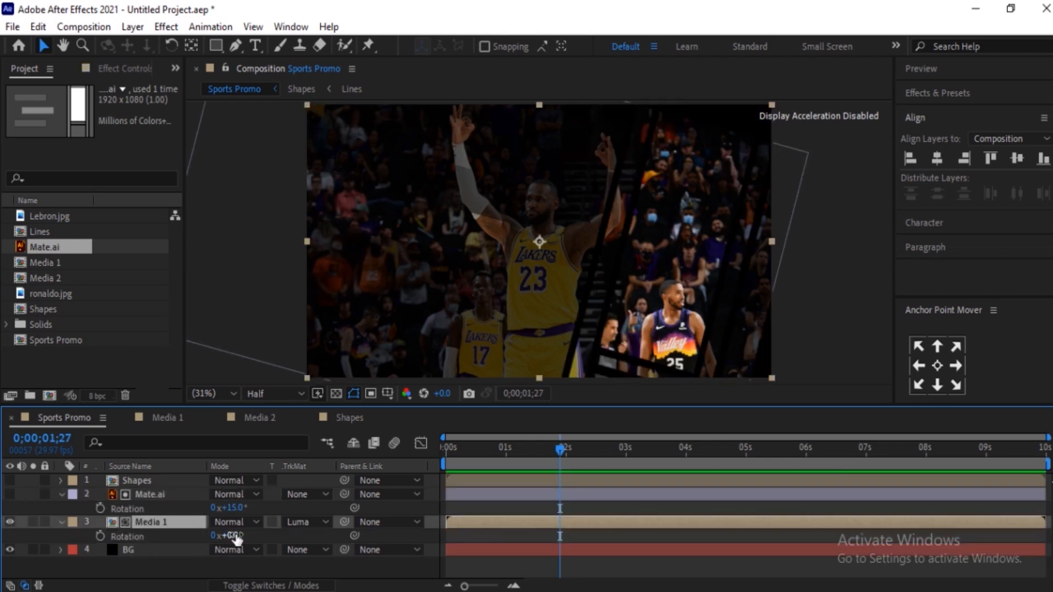
{"action": "left_click", "coordinate": [231, 536]}
{"action": "type", "text": "15"}
{"action": "key", "text": "Return"}
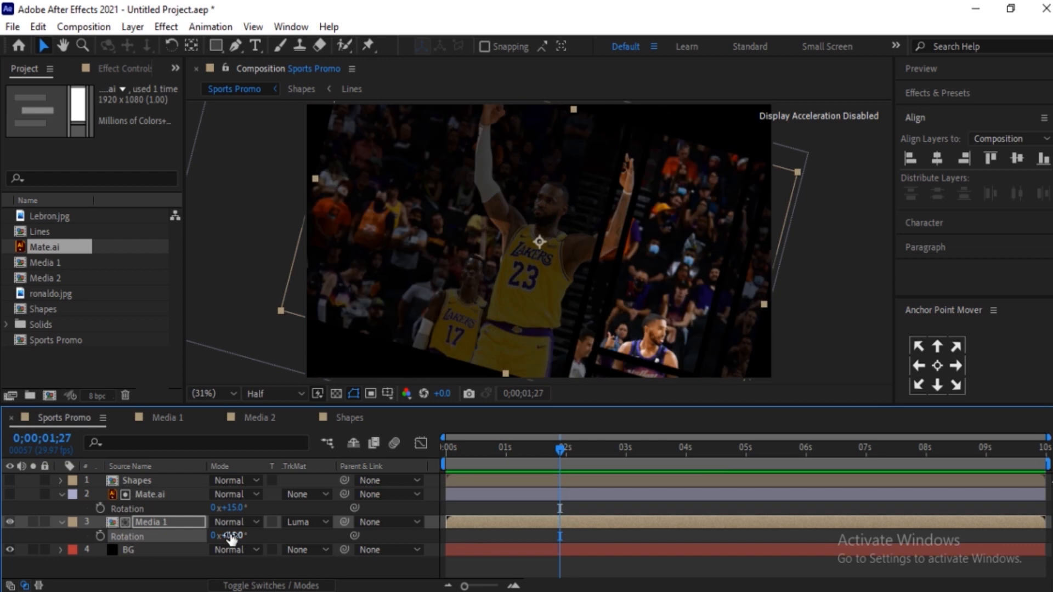
Step: Show the Shapes layer again and move the Mate.ai matte up and to the left
{"action": "left_click", "coordinate": [188, 568]}
{"action": "left_click", "coordinate": [140, 496]}
{"action": "left_click", "coordinate": [9, 481]}
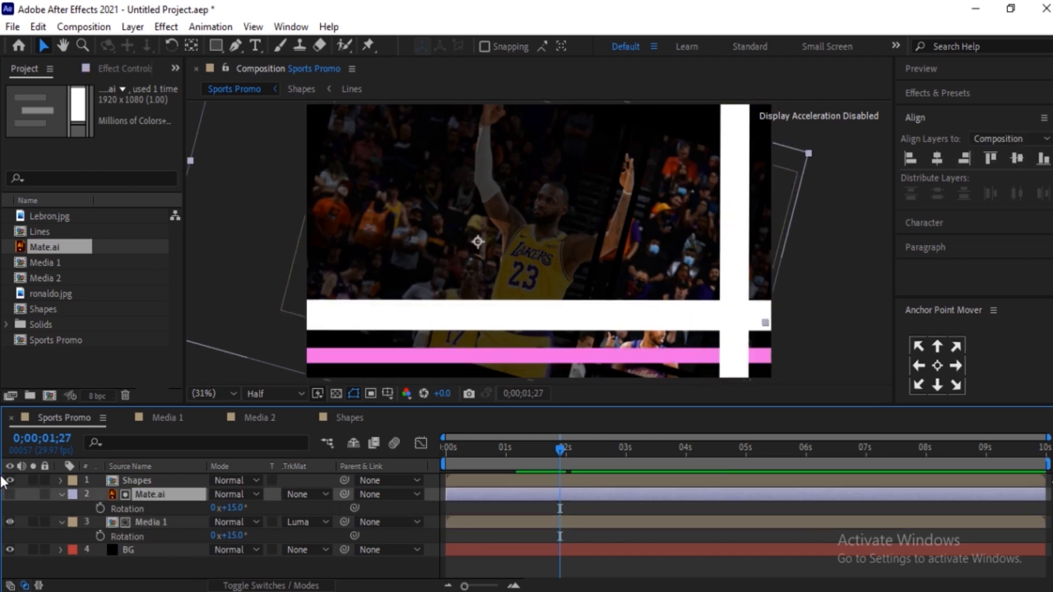
{"action": "left_click", "coordinate": [60, 508]}
{"action": "left_click_drag", "start_coordinate": [644, 253], "coordinate": [607, 221]}
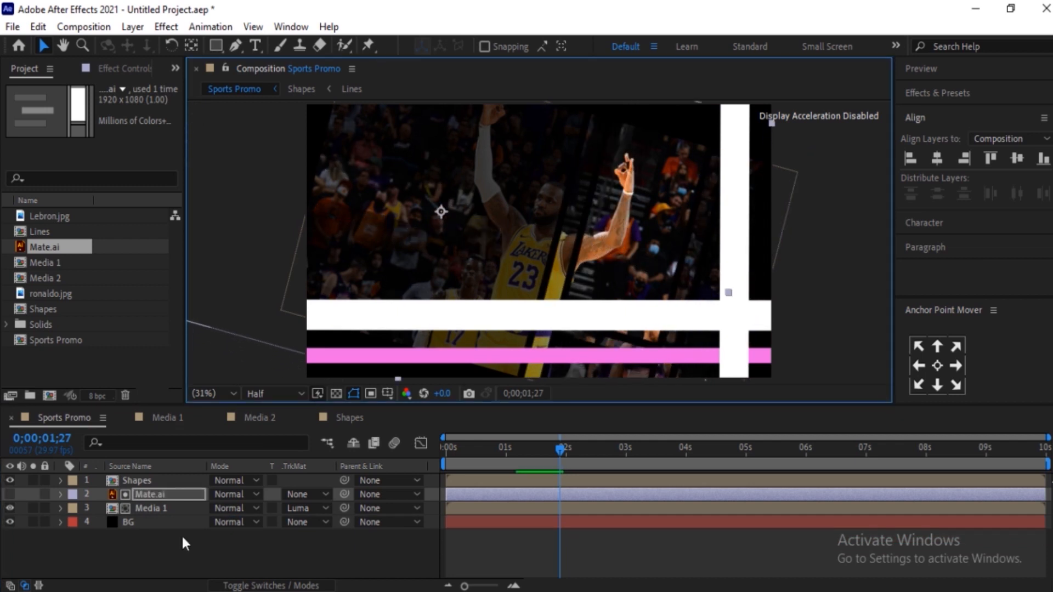
Step: Move Media 1 to the right and scale it to 148% so the basketball player fills the bright matte column
{"action": "left_click", "coordinate": [154, 509]}
{"action": "left_click_drag", "start_coordinate": [481, 275], "coordinate": [575, 278]}
{"action": "left_click", "coordinate": [154, 510]}
{"action": "key", "text": "s"}
{"action": "left_click_drag", "start_coordinate": [233, 522], "coordinate": [270, 523]}
{"action": "left_click_drag", "start_coordinate": [632, 282], "coordinate": [633, 272]}
Step: Scale the Mate.ai matte to 139% and nudge the Media 1 image slightly up and left
{"action": "left_click", "coordinate": [155, 494]}
{"action": "key", "text": "s"}
{"action": "left_click_drag", "start_coordinate": [233, 509], "coordinate": [262, 508]}
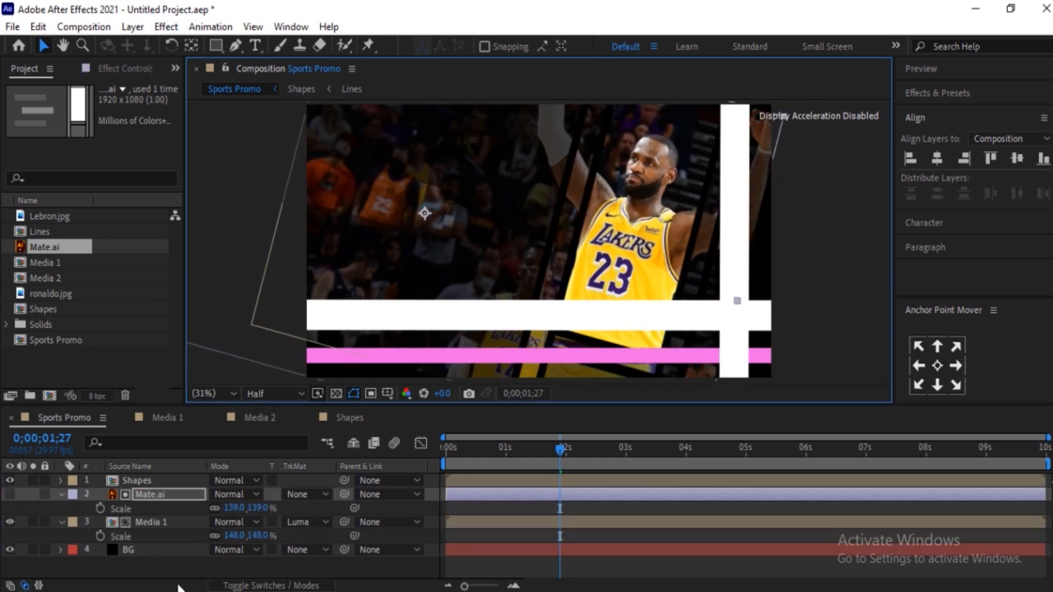
{"action": "left_click", "coordinate": [61, 495]}
{"action": "left_click", "coordinate": [59, 509]}
{"action": "left_click_drag", "start_coordinate": [640, 272], "coordinate": [635, 268]}
{"action": "left_click", "coordinate": [306, 537]}
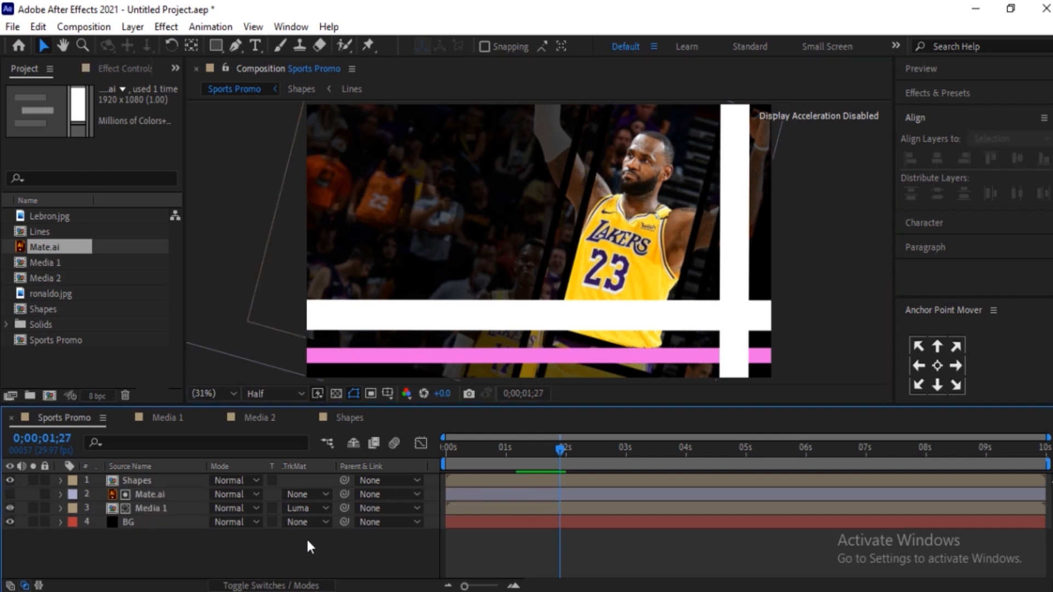
Step: Duplicate Mate.ai, place Media 2 directly below the copy and give it a luma matte from that copy
{"action": "left_click", "coordinate": [153, 498]}
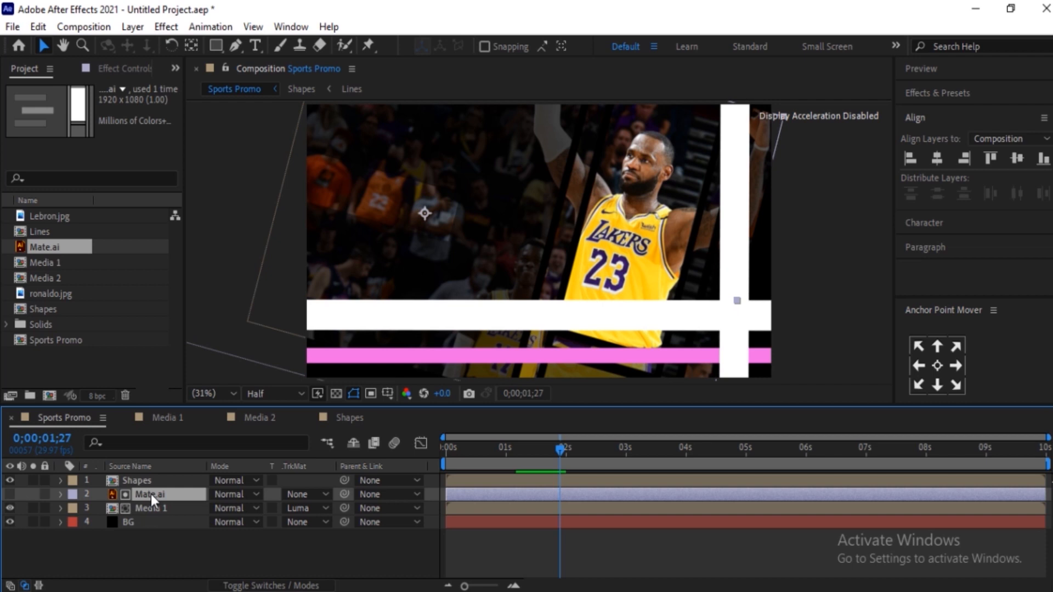
{"action": "key", "text": "ctrl+d"}
{"action": "left_click_drag", "start_coordinate": [44, 280], "coordinate": [139, 500]}
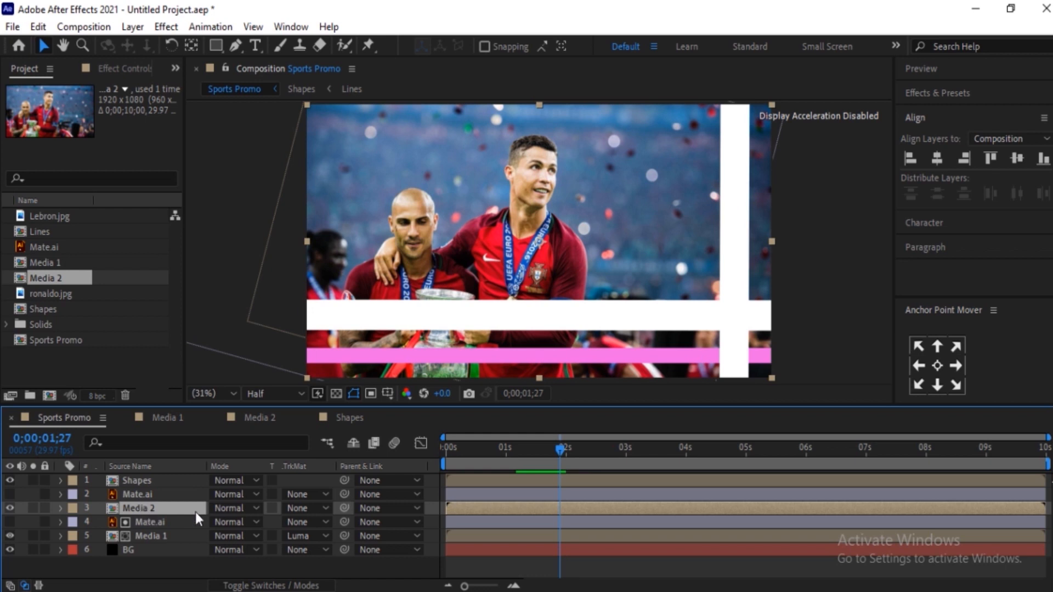
{"action": "left_click", "coordinate": [301, 508]}
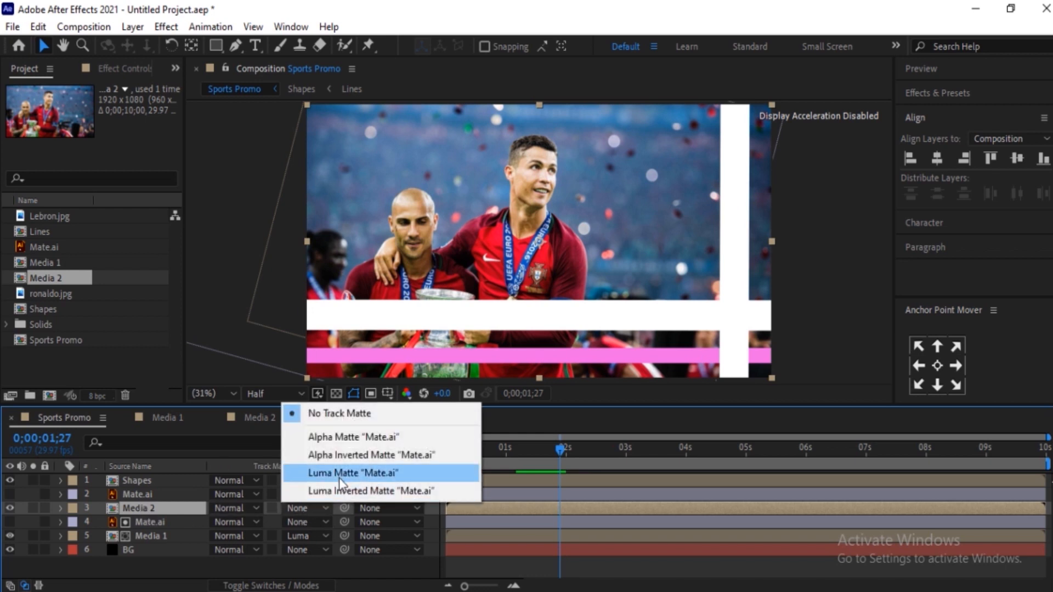
{"action": "left_click", "coordinate": [353, 472]}
Step: Flip the upper Mate.ai matte horizontally
{"action": "left_click", "coordinate": [163, 498]}
{"action": "right_click", "coordinate": [163, 498]}
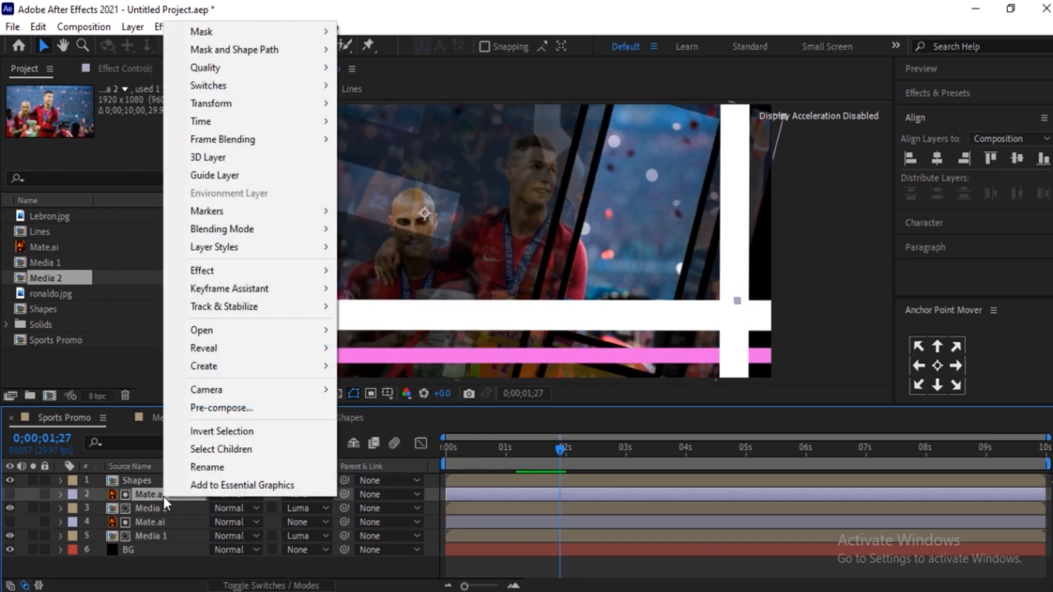
{"action": "mouse_move", "coordinate": [324, 104]}
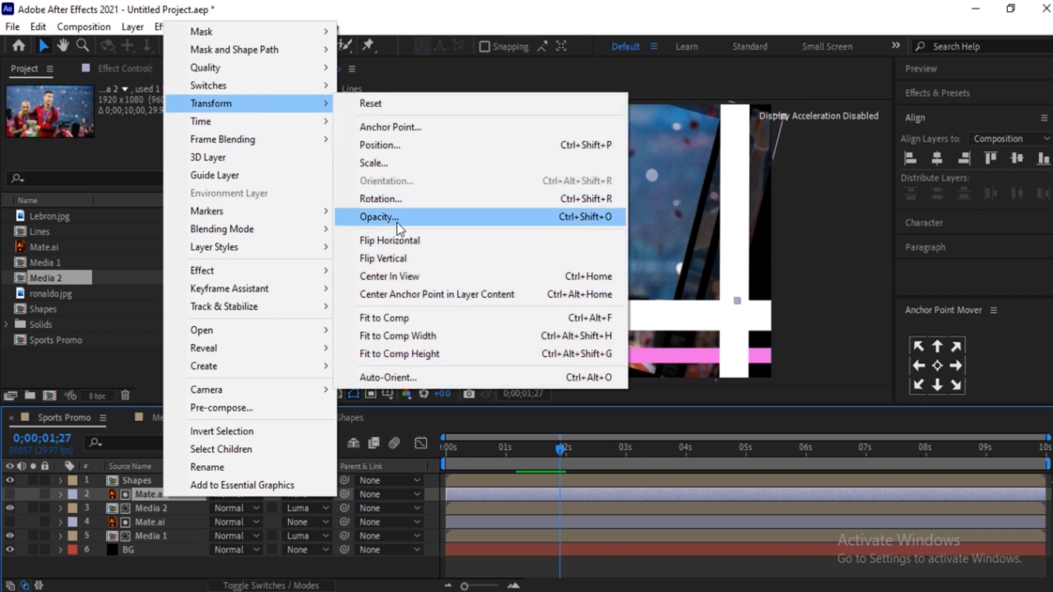
{"action": "left_click", "coordinate": [396, 237]}
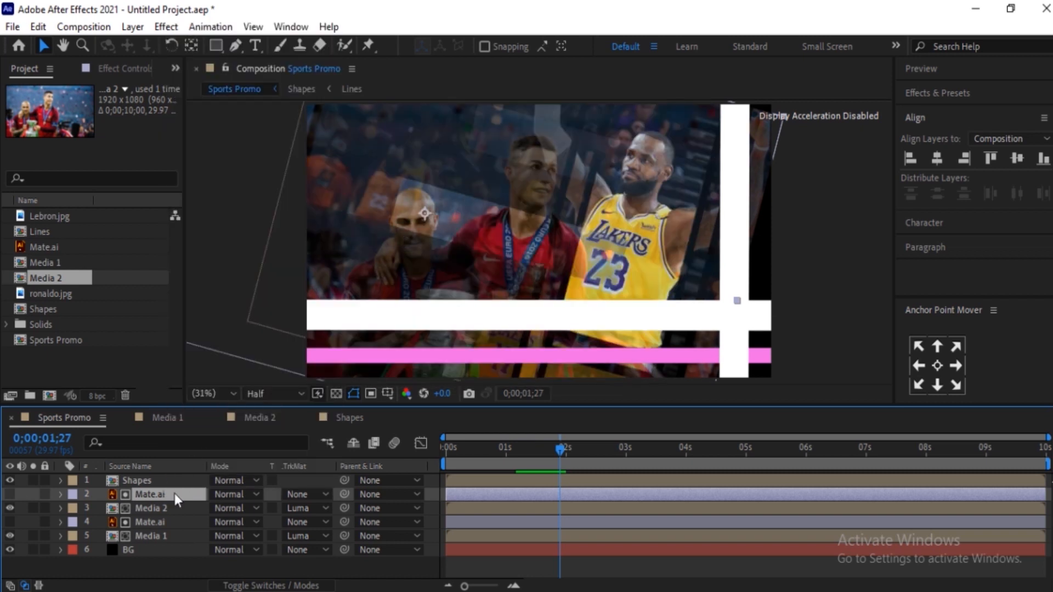
Step: Hide the Media 1 layer and set the upper Mate.ai layer's rotation to -15°
{"action": "left_click", "coordinate": [10, 536]}
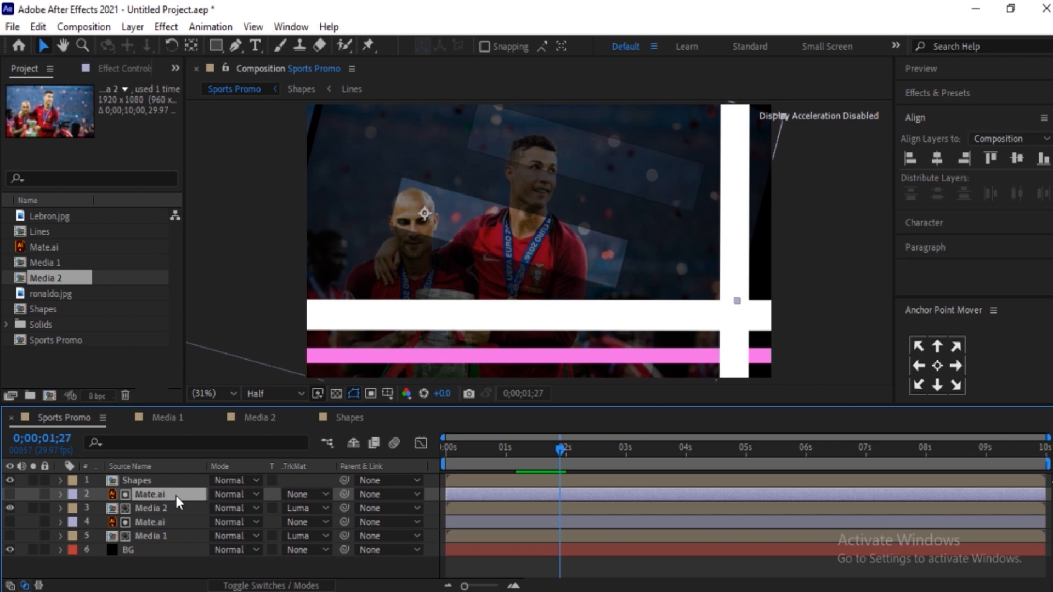
{"action": "key", "text": "r"}
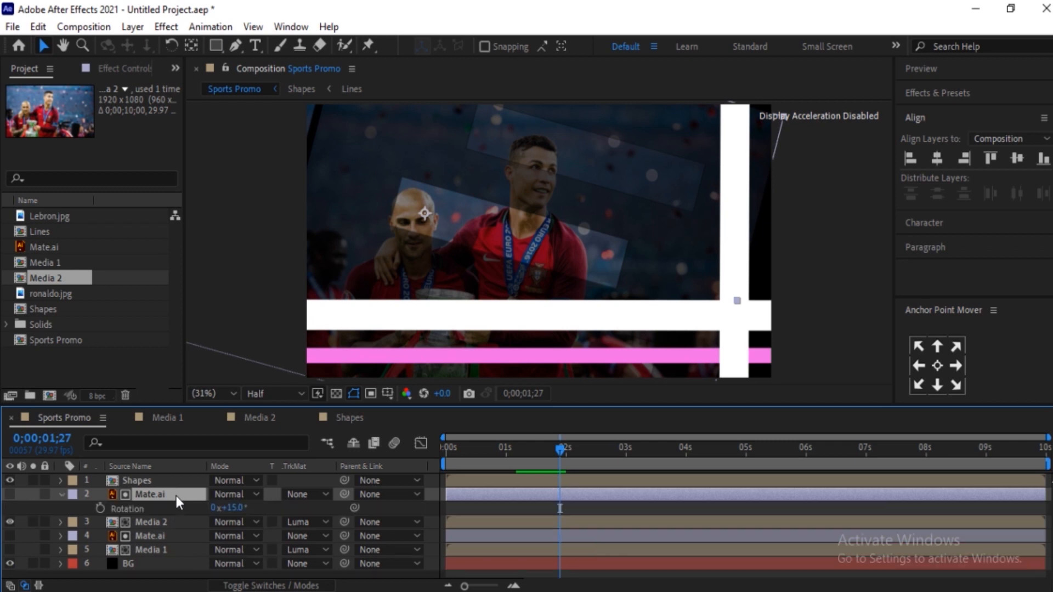
{"action": "left_click", "coordinate": [234, 505]}
{"action": "key", "text": "Return"}
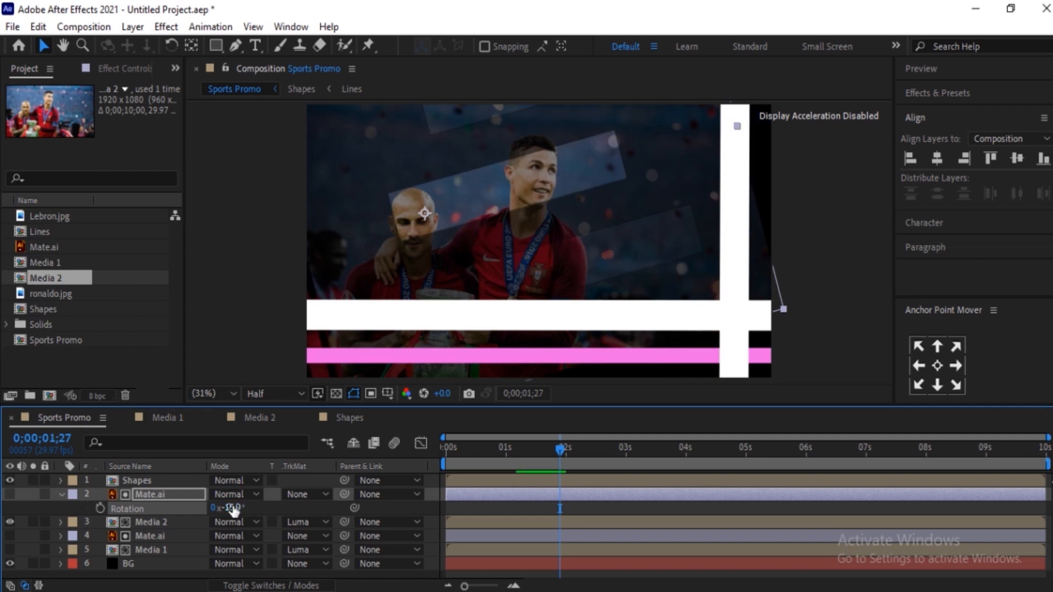
Step: Set the Media 2 layer's rotation to -15°
{"action": "left_click", "coordinate": [141, 522]}
{"action": "key", "text": "r"}
{"action": "left_click", "coordinate": [233, 534]}
{"action": "type", "text": "-15"}
{"action": "key", "text": "Return"}
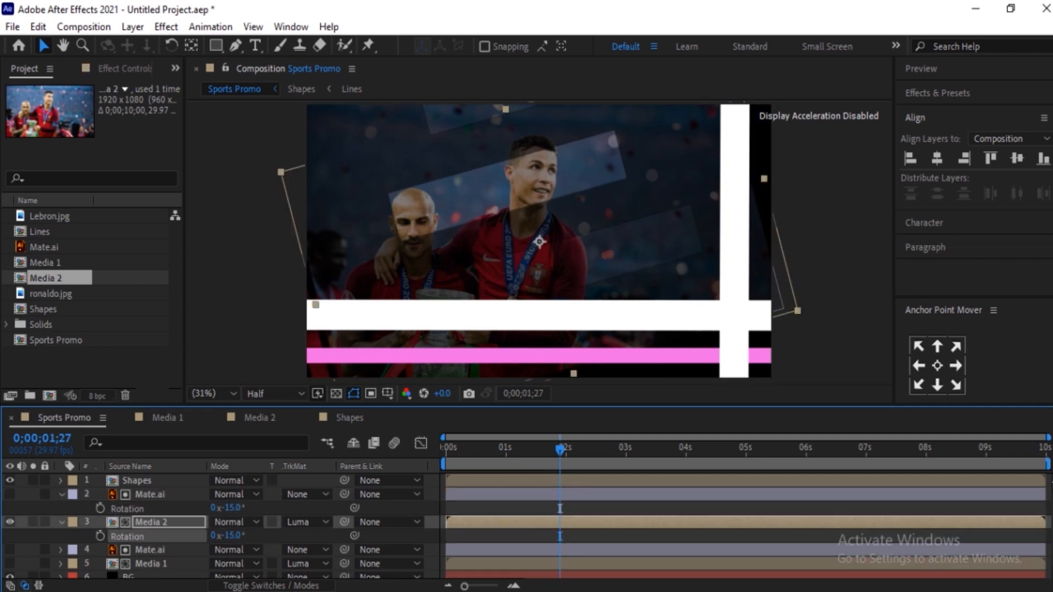
Step: Reposition the upper Mate.ai matte and the Media 2 layer so a large slanted panel frames the footballer beside the vertical lines
{"action": "left_click", "coordinate": [61, 523]}
{"action": "left_click", "coordinate": [61, 495]}
{"action": "left_click", "coordinate": [152, 495]}
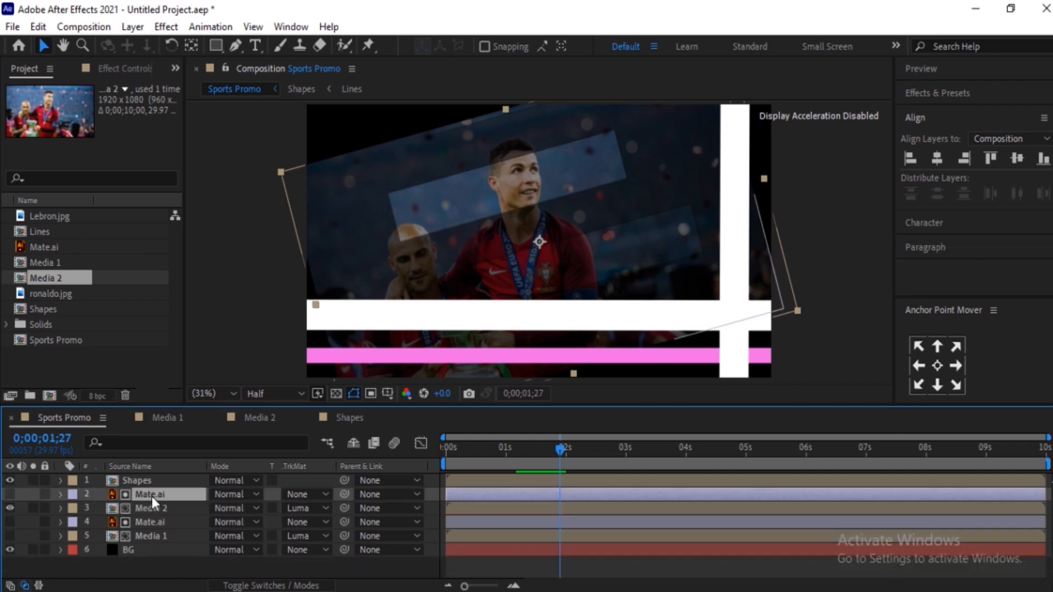
{"action": "left_click_drag", "start_coordinate": [430, 280], "coordinate": [541, 234]}
{"action": "mouse_move", "coordinate": [497, 267]}
{"action": "left_mouse_down"}
{"action": "mouse_move", "coordinate": [518, 313]}
{"action": "mouse_move", "coordinate": [516, 301]}
{"action": "mouse_move", "coordinate": [545, 281]}
{"action": "mouse_move", "coordinate": [478, 274]}
{"action": "left_mouse_up"}
Step: Scale the Media 2 layer to 131% and adjust its position so the footballer fills the large slanted panel
{"action": "left_click", "coordinate": [138, 508]}
{"action": "key", "text": "s"}
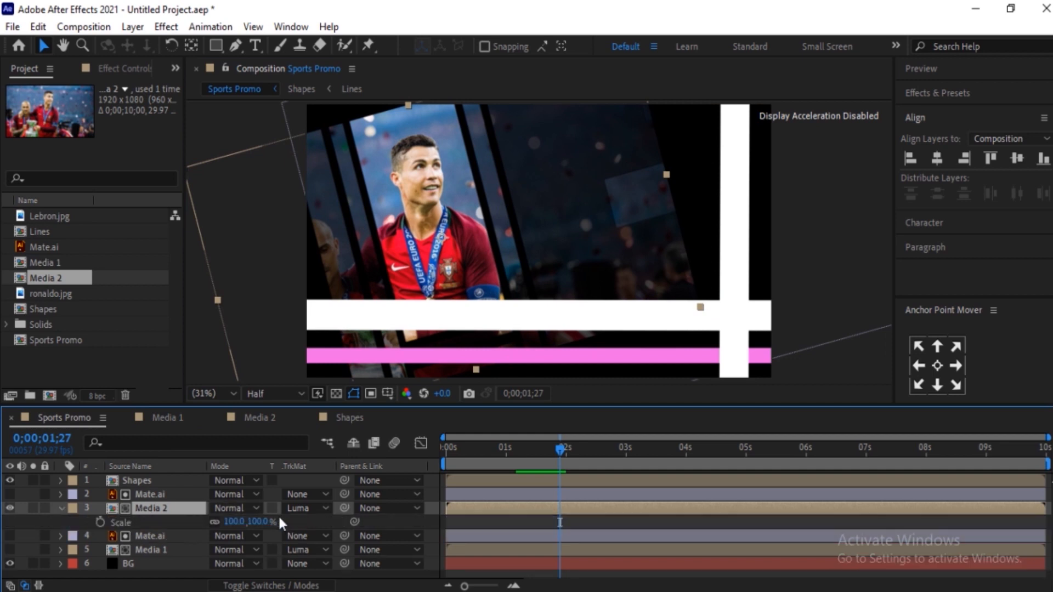
{"action": "left_click_drag", "start_coordinate": [258, 522], "coordinate": [278, 522]}
{"action": "left_click_drag", "start_coordinate": [454, 261], "coordinate": [457, 267]}
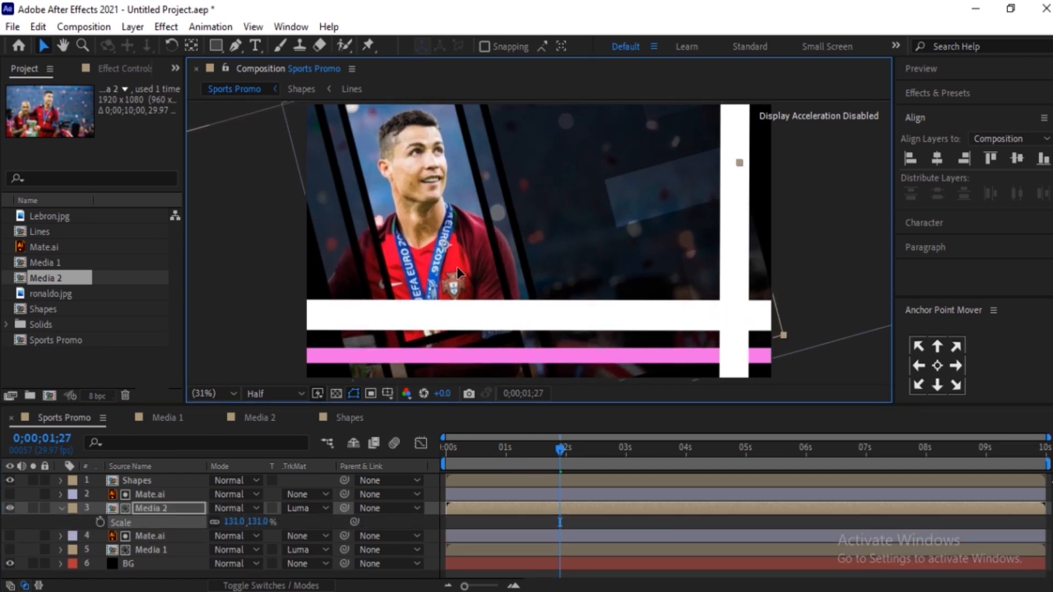
{"action": "left_click", "coordinate": [61, 508]}
{"action": "left_click", "coordinate": [212, 571]}
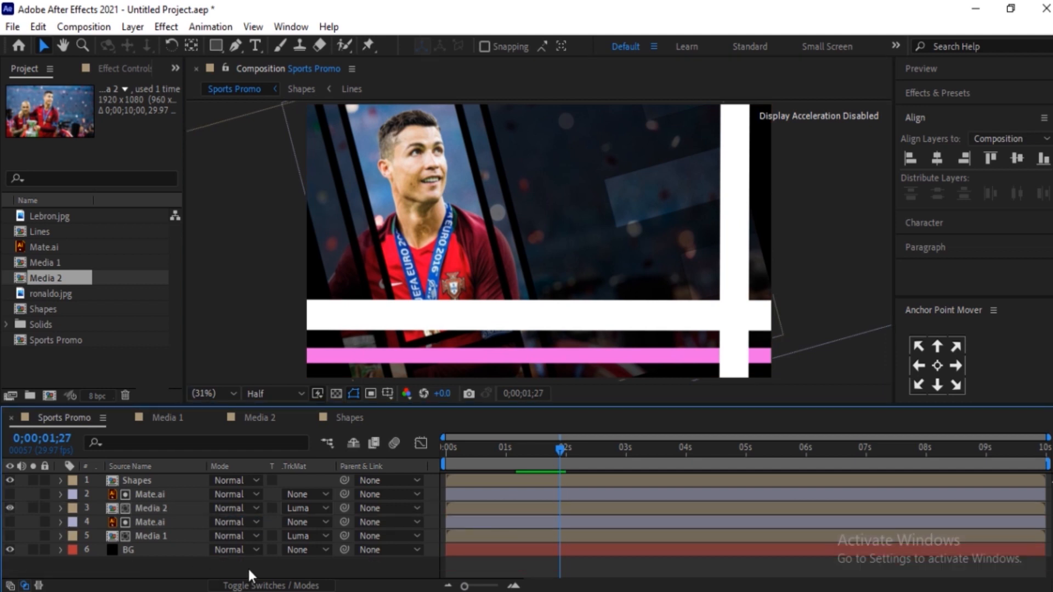
Step: Set the work area to end at about 5 seconds and preview the composition from the start
{"action": "left_click_drag", "start_coordinate": [554, 442], "coordinate": [510, 446]}
{"action": "left_click_drag", "start_coordinate": [1048, 464], "coordinate": [745, 463]}
{"action": "key", "text": "Home"}
{"action": "key", "text": "space"}
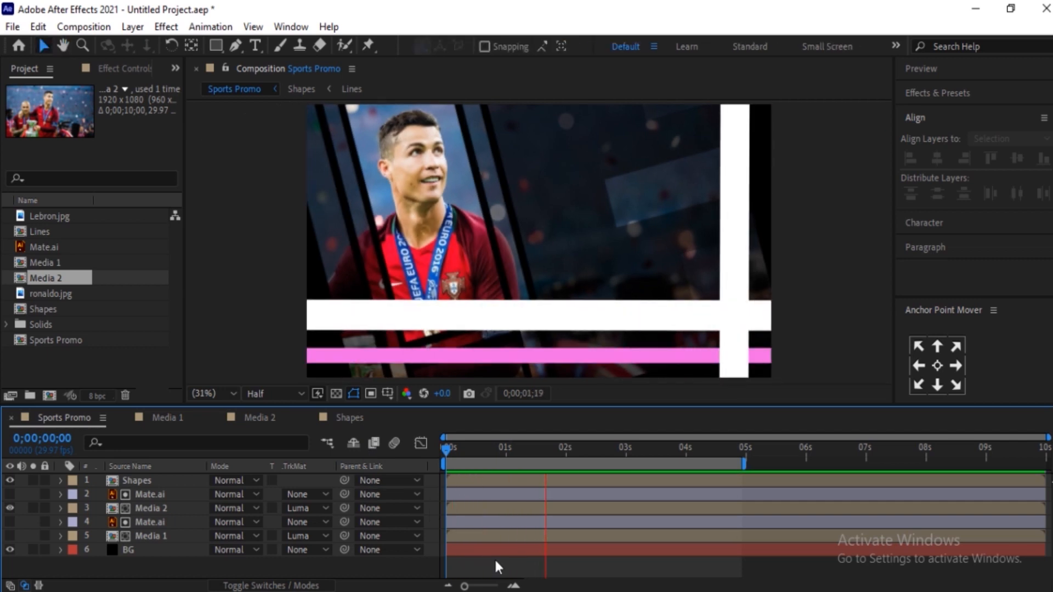
Step: Shift the Media 2 layer in time so it starts at about 0;00;02;05, during the line transition
{"action": "left_click", "coordinate": [607, 447]}
{"action": "left_click_drag", "start_coordinate": [607, 450], "coordinate": [578, 456]}
{"action": "left_click", "coordinate": [155, 508]}
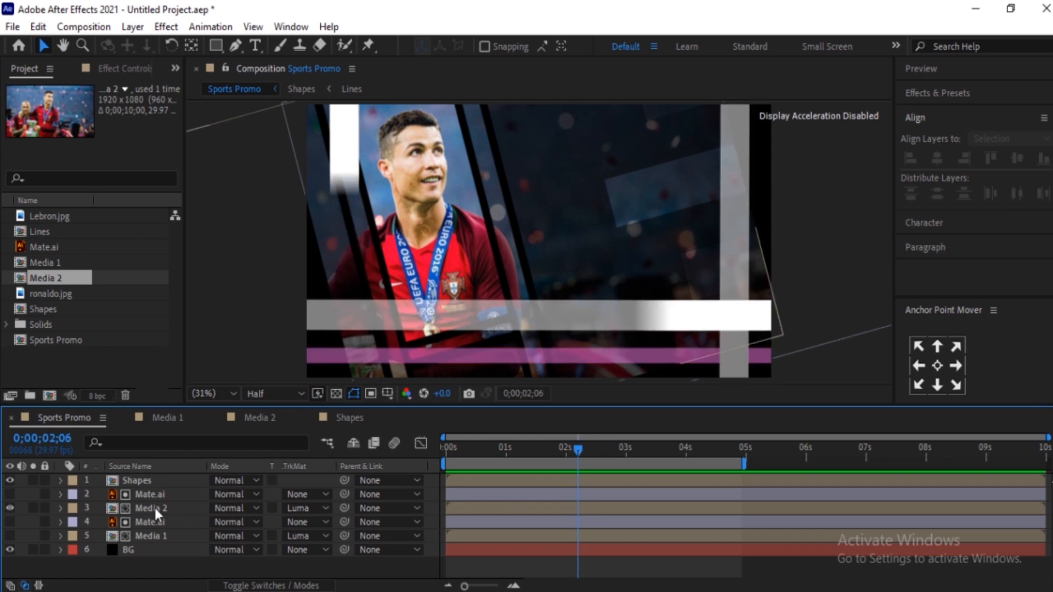
{"action": "left_click_drag", "start_coordinate": [456, 509], "coordinate": [586, 508]}
{"action": "mouse_move", "coordinate": [577, 450]}
{"action": "left_mouse_down"}
{"action": "mouse_move", "coordinate": [565, 450]}
{"action": "mouse_move", "coordinate": [574, 452]}
{"action": "left_mouse_up"}
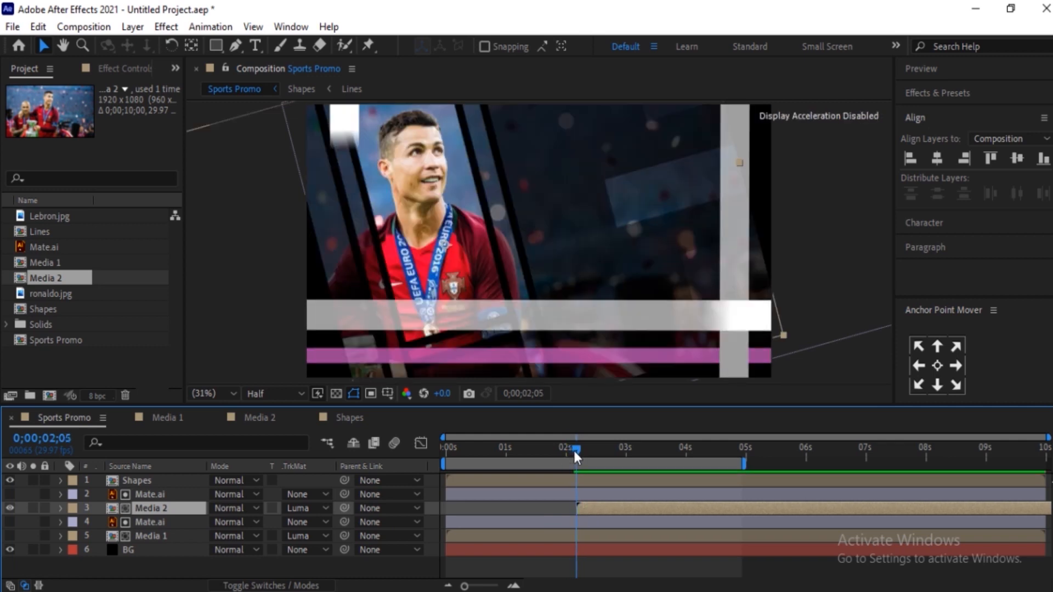
Step: Keyframe the Media 1 layer's opacity from 100% at about 2 seconds to 0% at 0;00;02;09
{"action": "left_click", "coordinate": [594, 537]}
{"action": "key", "text": "t"}
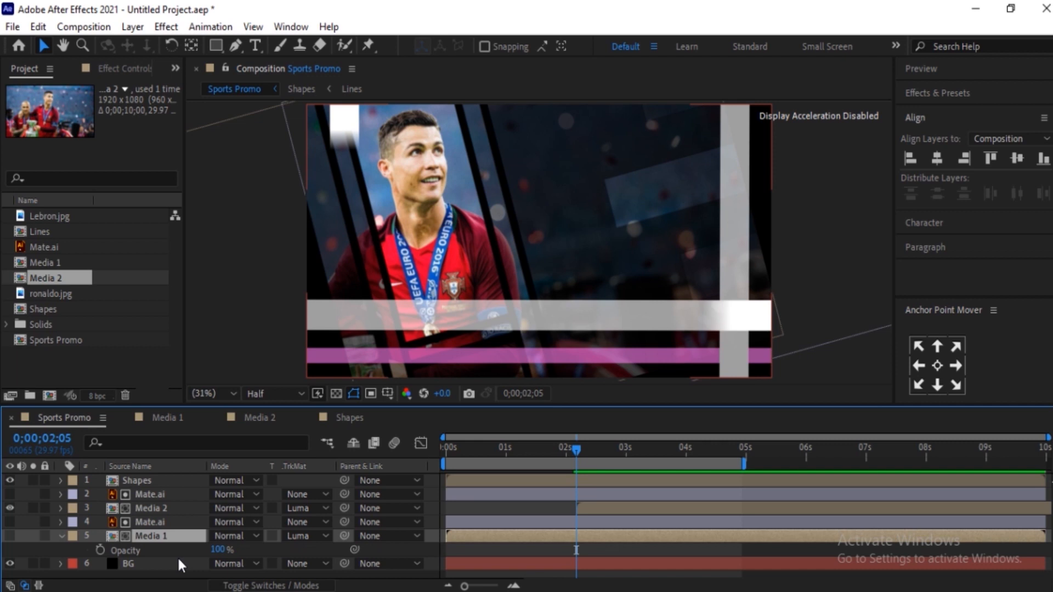
{"action": "left_click", "coordinate": [99, 550]}
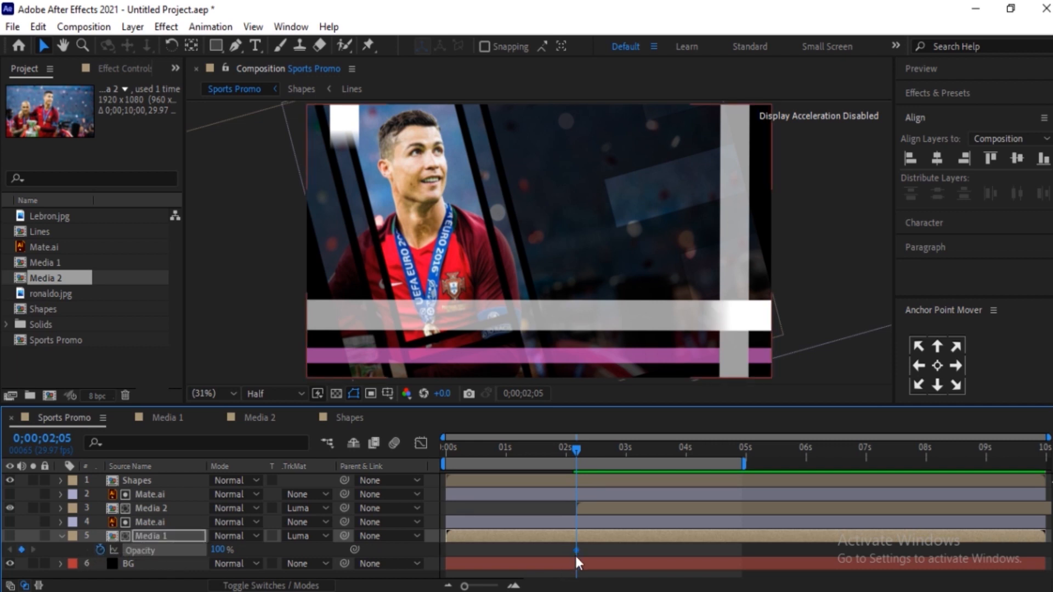
{"action": "left_click_drag", "start_coordinate": [575, 549], "coordinate": [566, 548]}
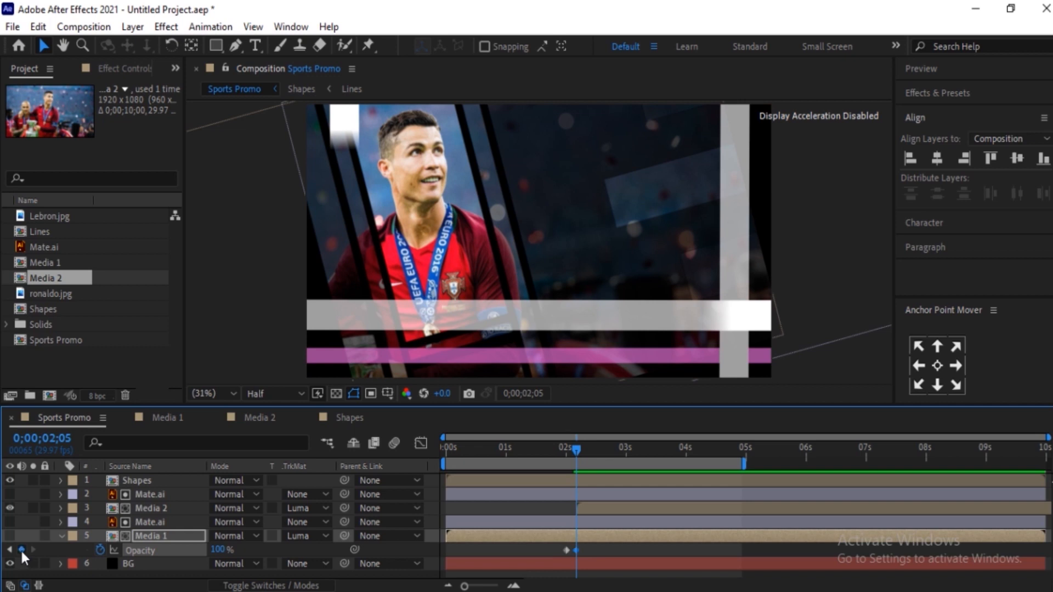
{"action": "left_click_drag", "start_coordinate": [576, 550], "coordinate": [584, 550]}
{"action": "left_click", "coordinate": [219, 549]}
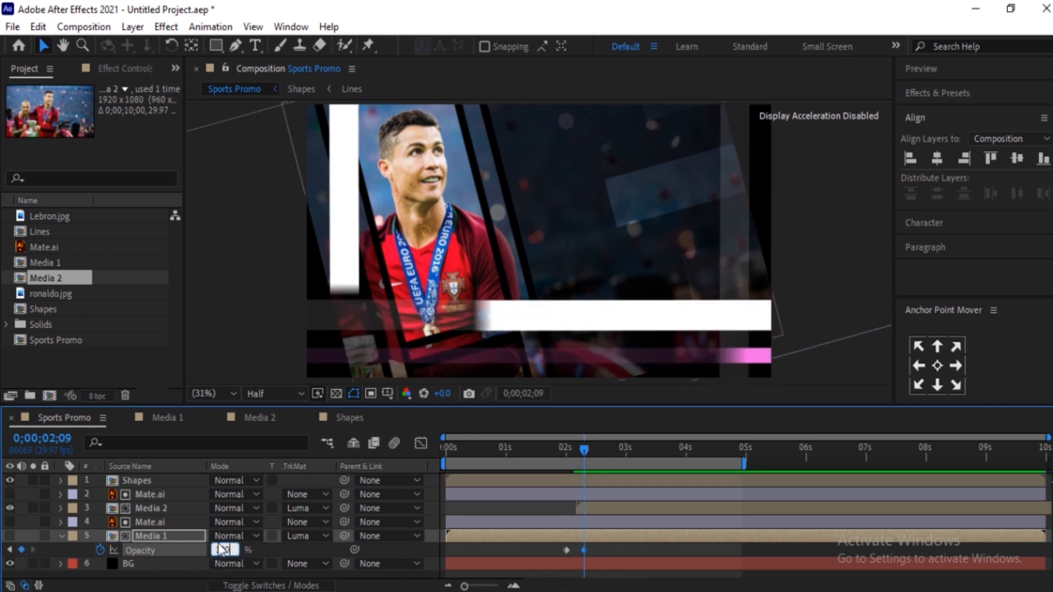
{"action": "type", "text": "0"}
{"action": "key", "text": "Return"}
Step: Show the Media 1 layer and tighten its fade-out keyframes to run from about 0;00;02;03 to 0;00;02;08
{"action": "left_click", "coordinate": [565, 450]}
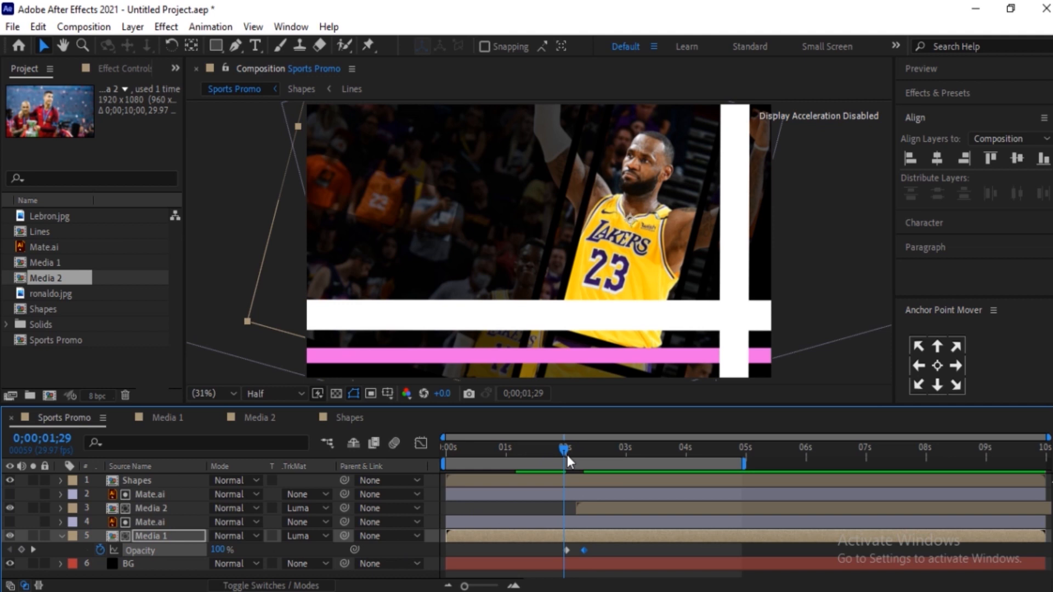
{"action": "left_click_drag", "start_coordinate": [562, 450], "coordinate": [580, 454]}
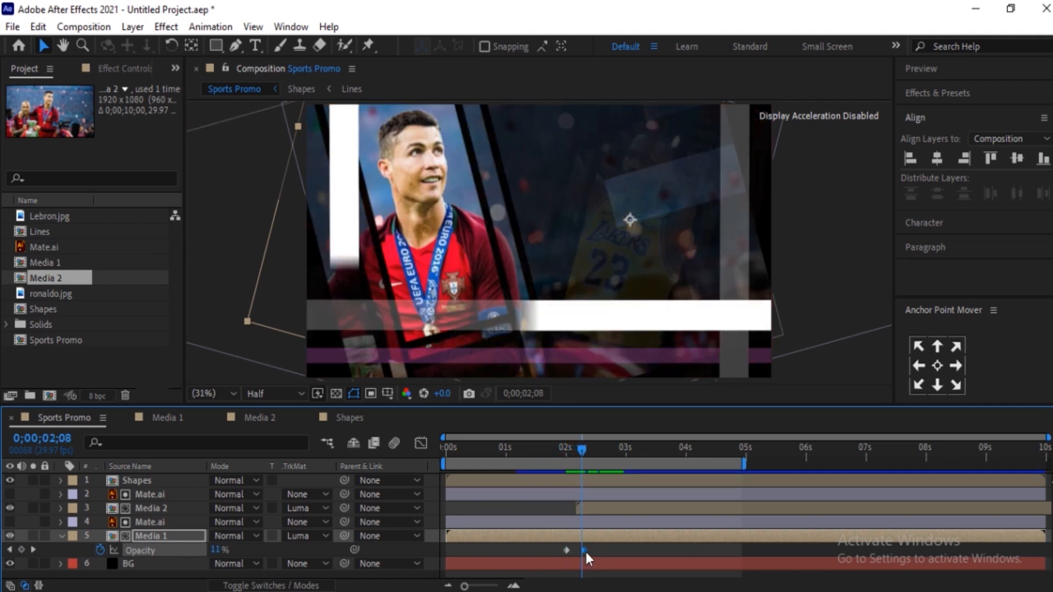
{"action": "key", "text": "equal"}
{"action": "mouse_move", "coordinate": [583, 553]}
{"action": "left_mouse_down"}
{"action": "mouse_move", "coordinate": [558, 549]}
{"action": "mouse_move", "coordinate": [581, 550]}
{"action": "left_mouse_up"}
{"action": "left_click", "coordinate": [550, 550]}
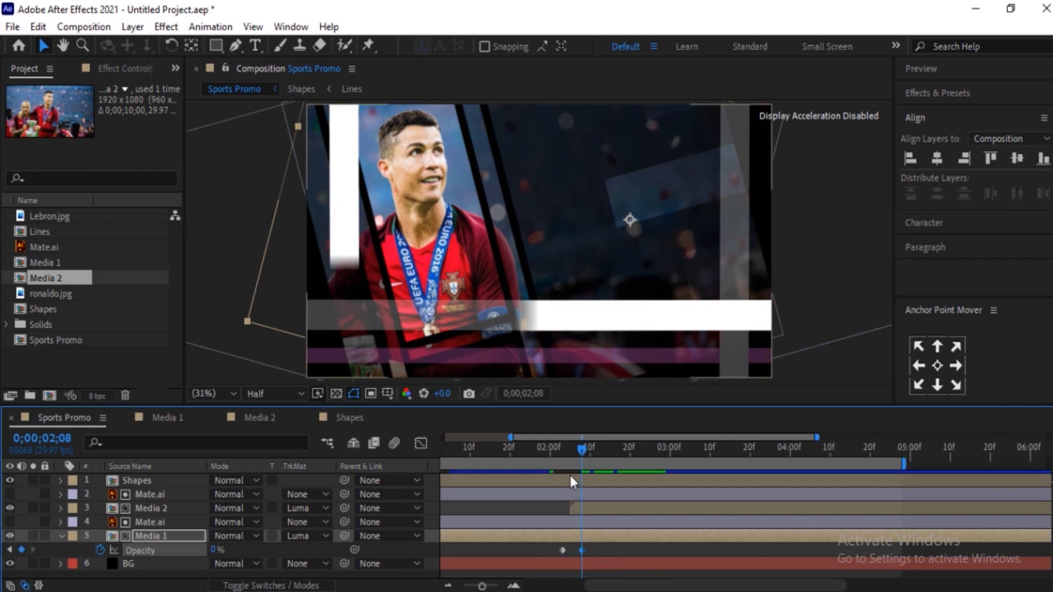
Step: Preview the transition between the two media layers and set the work area to end at about 4 seconds
{"action": "key", "text": "space"}
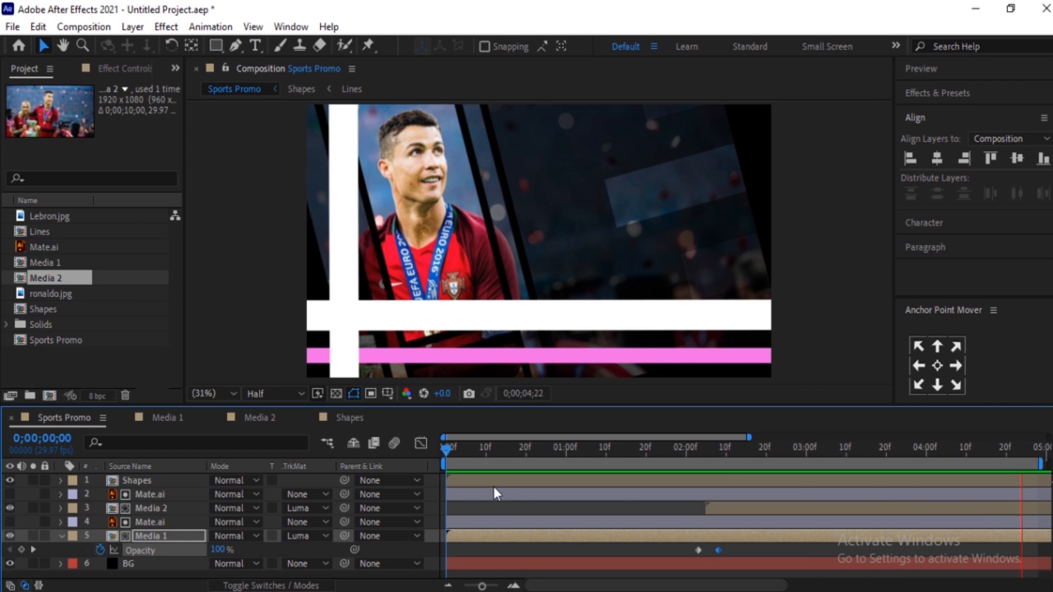
{"action": "key", "text": "minus"}
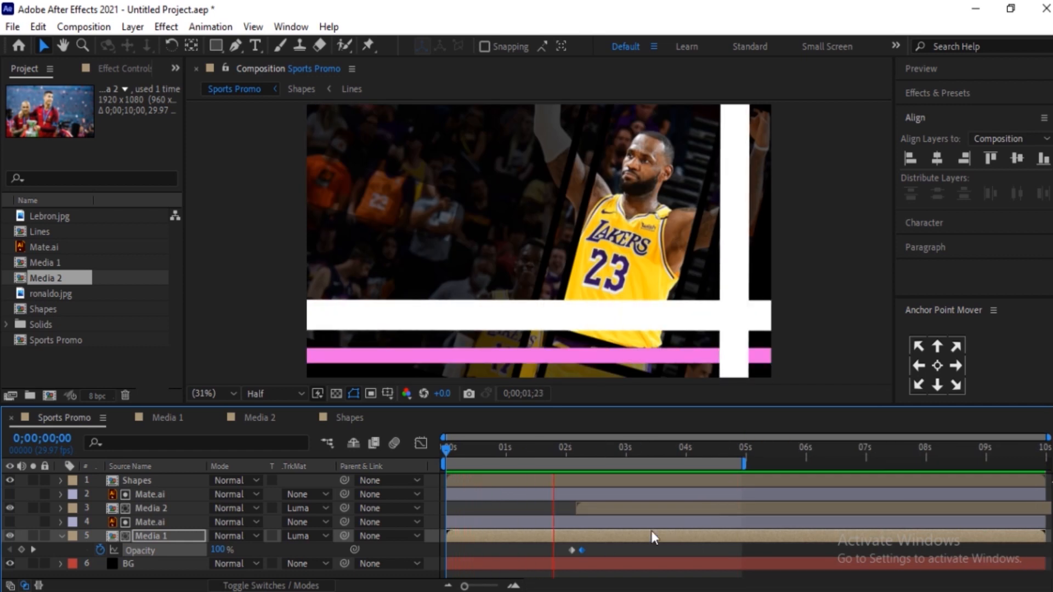
{"action": "left_click_drag", "start_coordinate": [658, 463], "coordinate": [628, 463]}
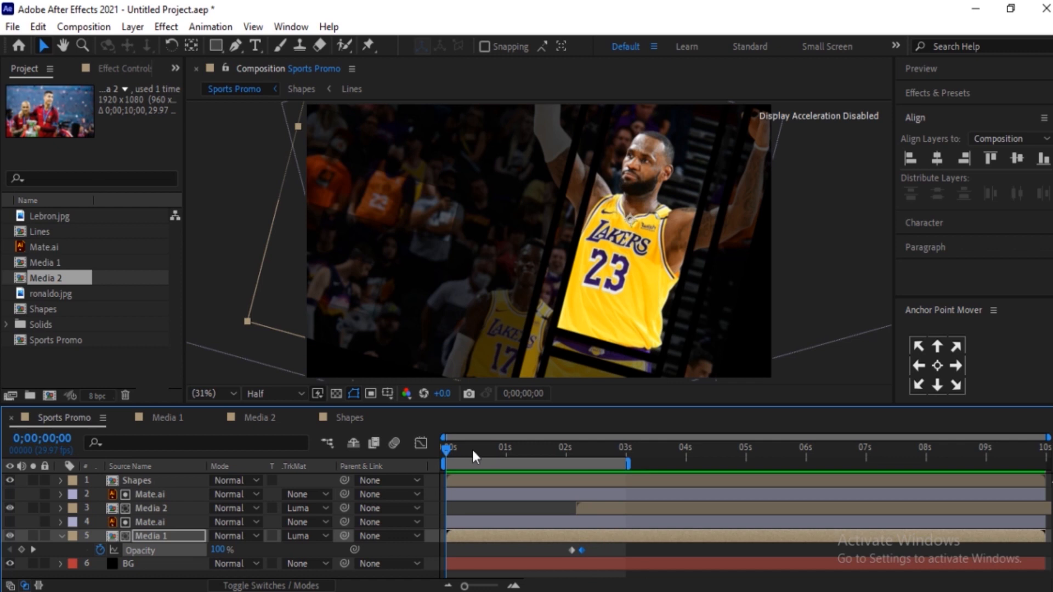
{"action": "key", "text": "space"}
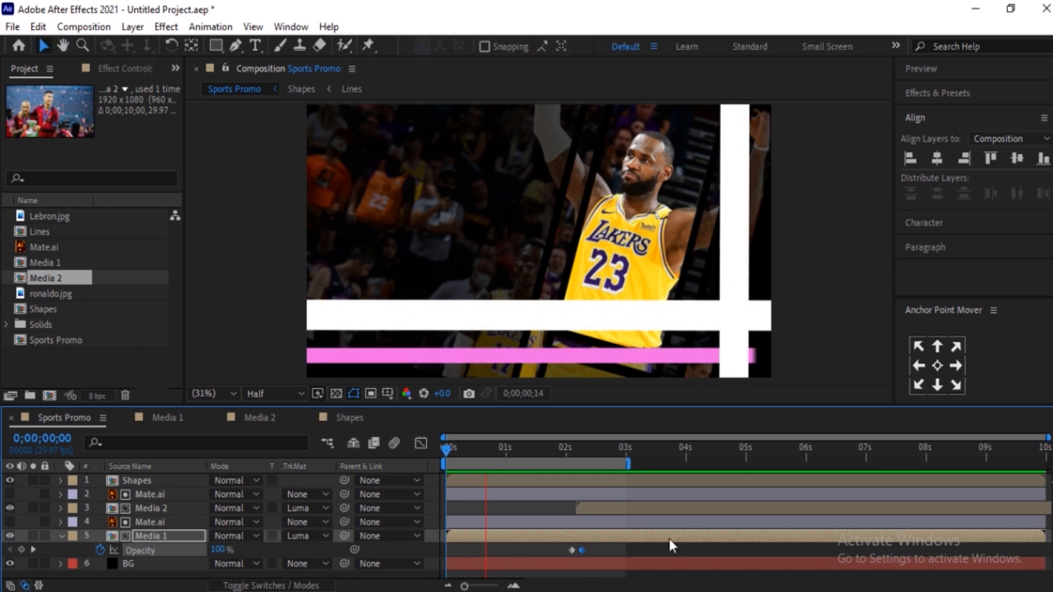
{"action": "left_click_drag", "start_coordinate": [624, 464], "coordinate": [684, 464]}
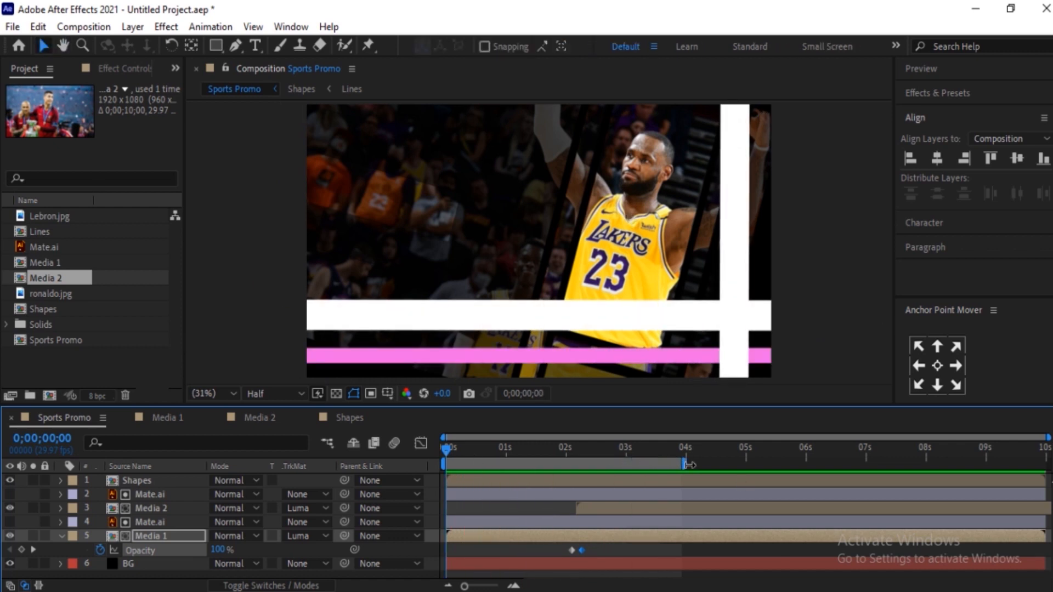
{"action": "key", "text": "space"}
{"action": "key", "text": "space"}
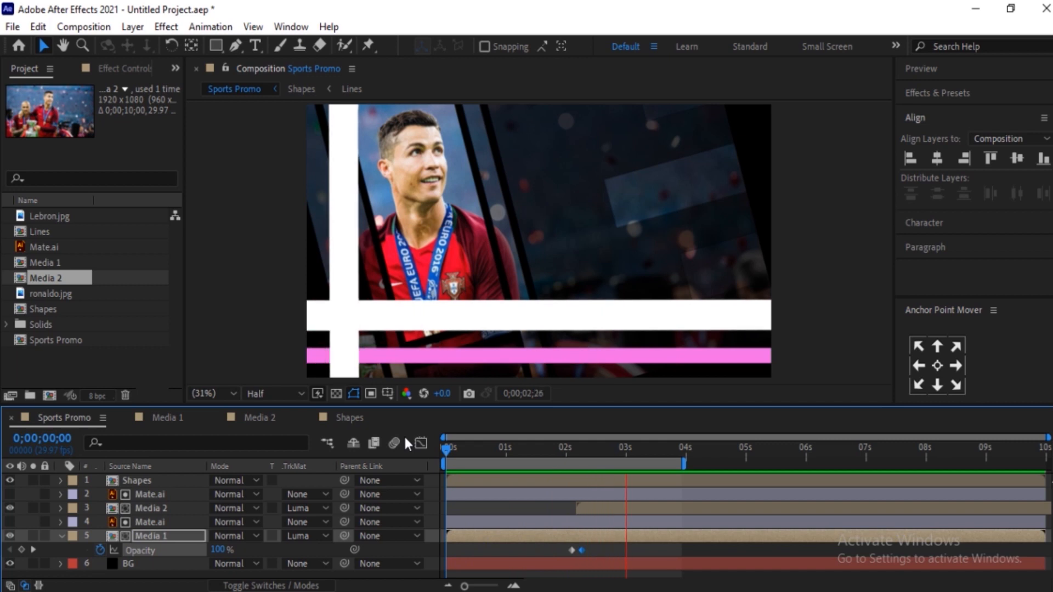
{"action": "key", "text": "space"}
{"action": "left_click", "coordinate": [65, 536]}
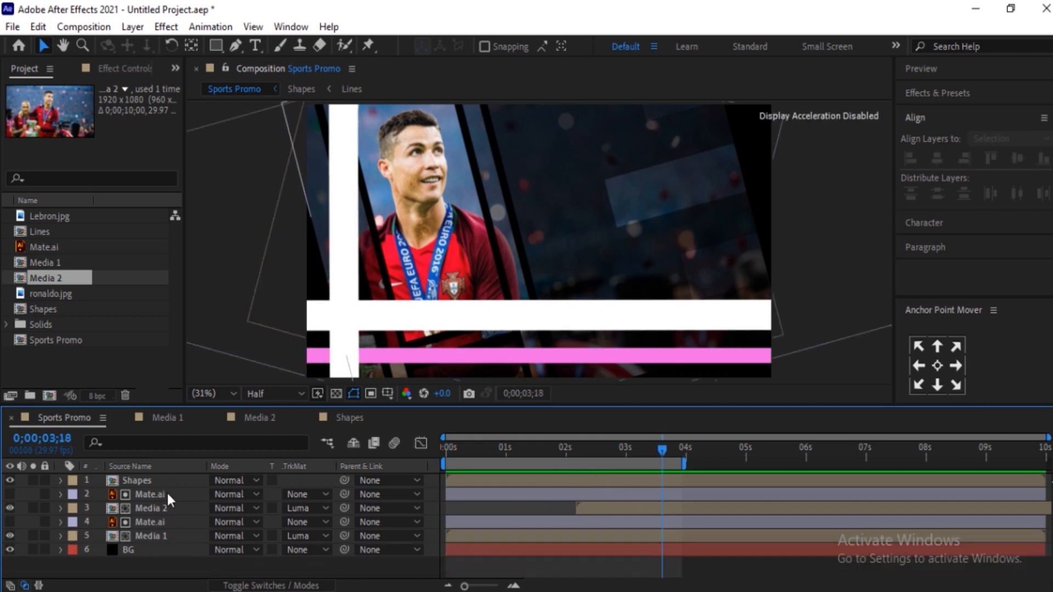
Step: At 0;00;01;04, add a horizontal text layer reading "LeBRONE JAMES" on the wide white bar
{"action": "left_click_drag", "start_coordinate": [529, 447], "coordinate": [493, 444]}
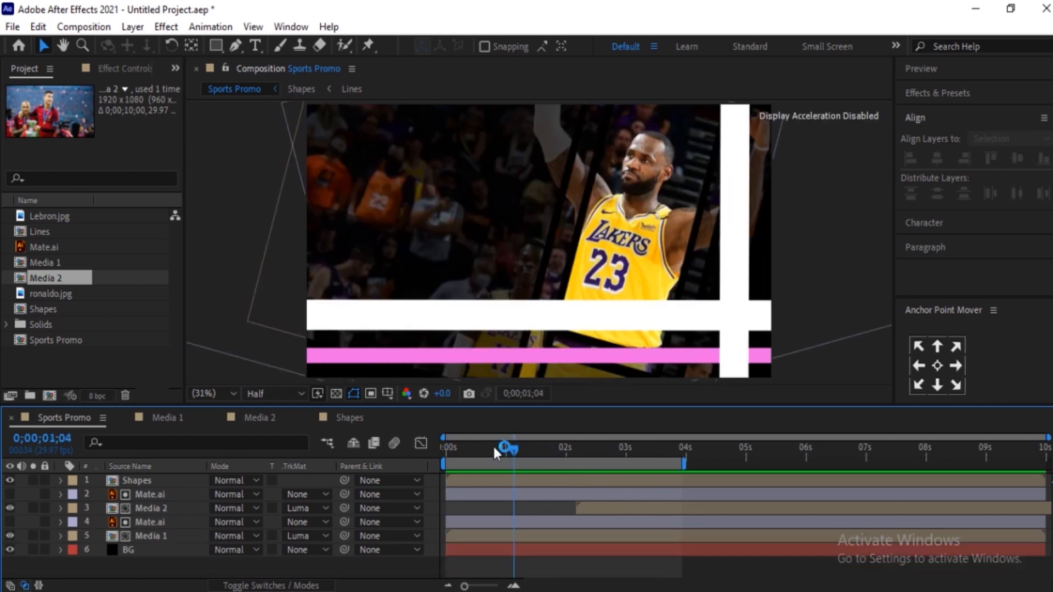
{"action": "left_click", "coordinate": [256, 48]}
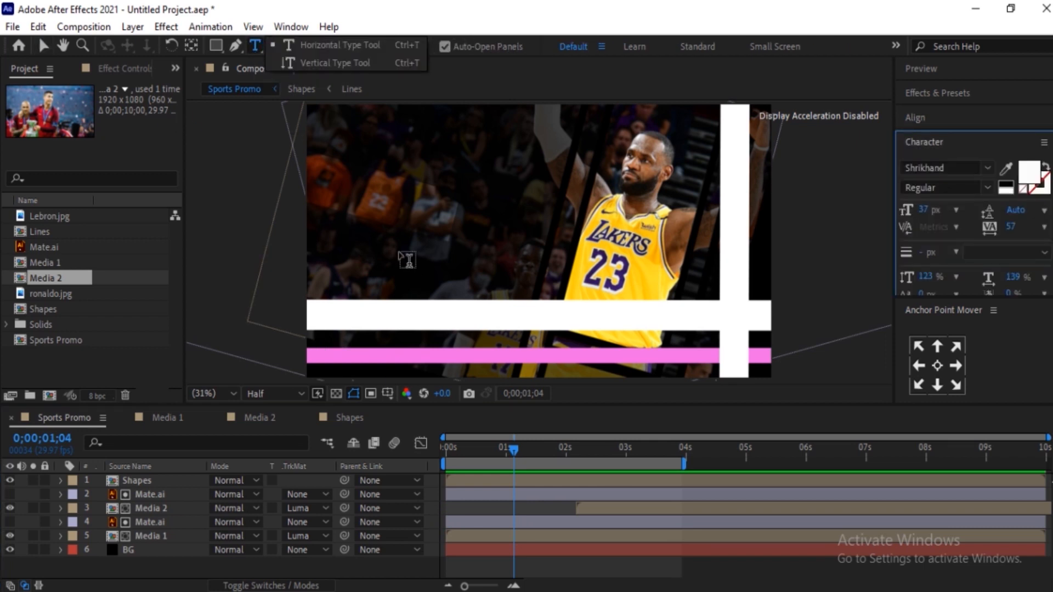
{"action": "left_click", "coordinate": [449, 316]}
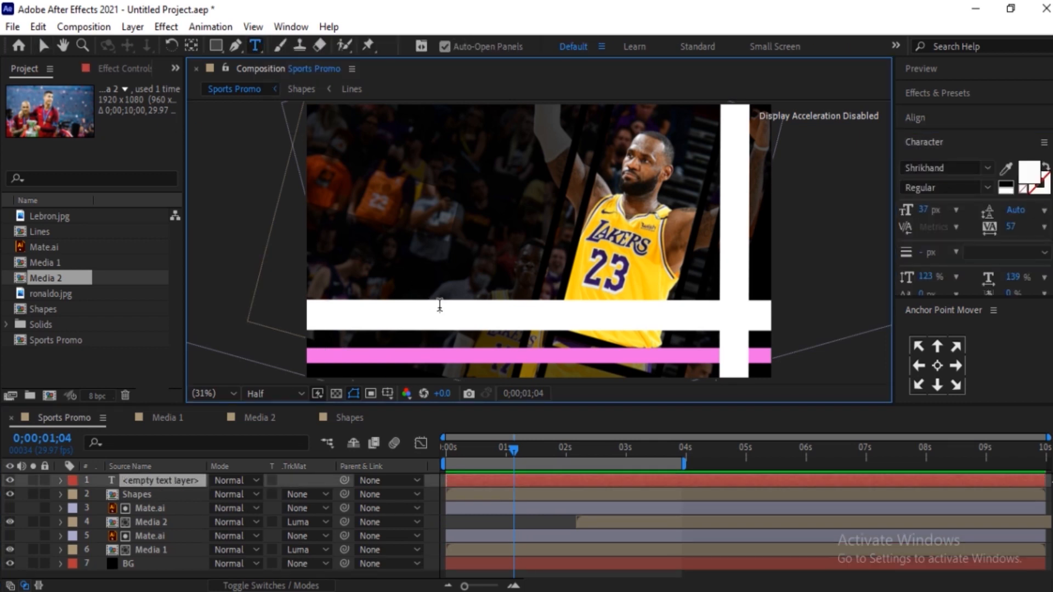
{"action": "type", "text": "LeBRONE JAMES"}
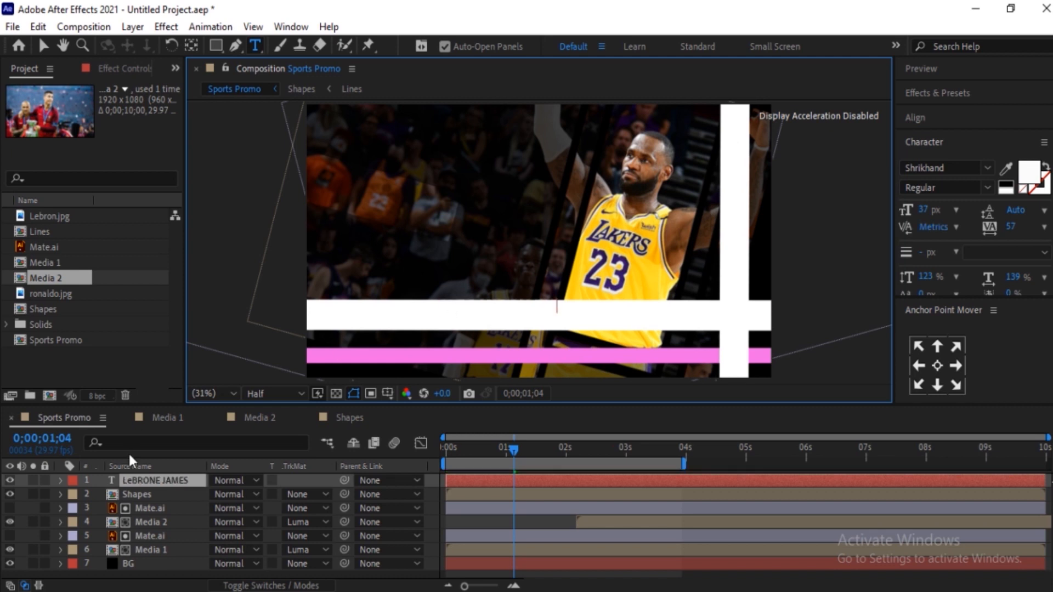
Step: Set the fill color of the LeBRONE JAMES text to red FB0707
{"action": "double_click", "coordinate": [134, 480]}
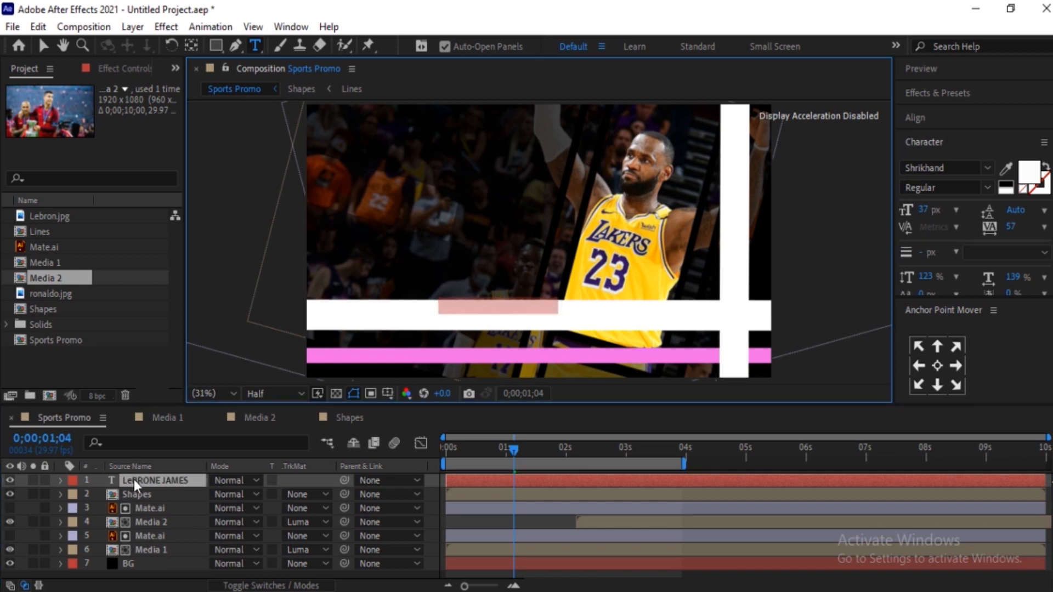
{"action": "left_click", "coordinate": [1034, 177]}
{"action": "left_click_drag", "start_coordinate": [293, 378], "coordinate": [338, 344]}
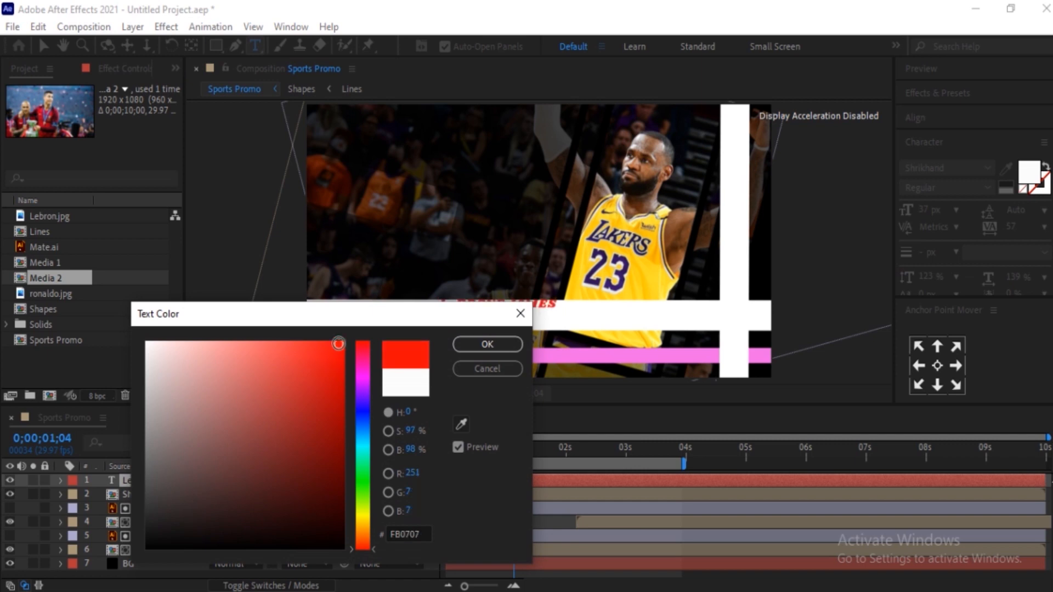
{"action": "left_click", "coordinate": [508, 344]}
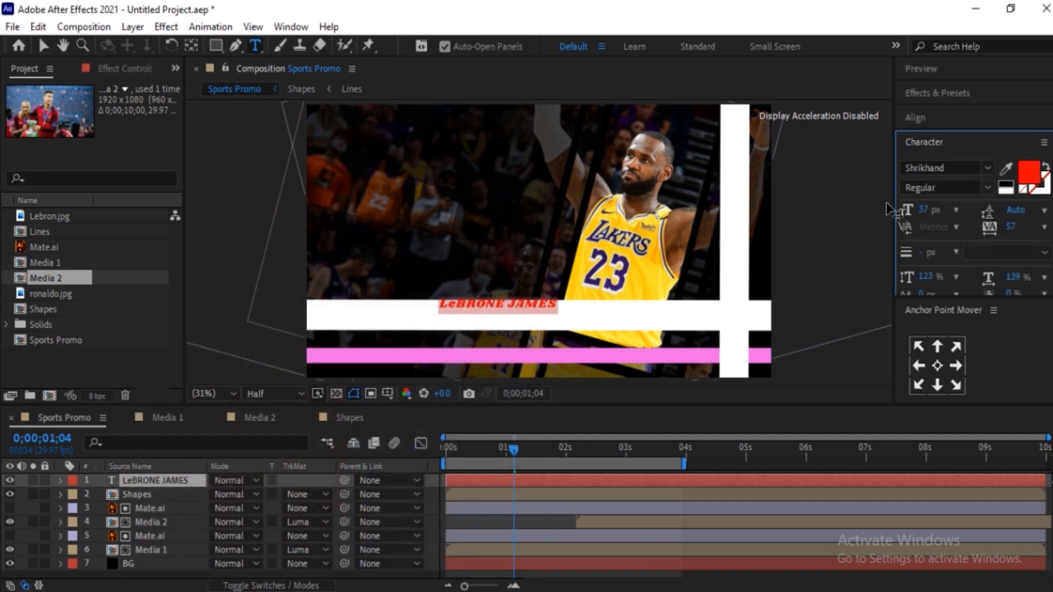
Step: Enlarge the LeBRONE JAMES text to fill the white bar's height, place it on the bar and center it horizontally in the composition
{"action": "left_click", "coordinate": [915, 117]}
{"action": "left_click", "coordinate": [934, 162]}
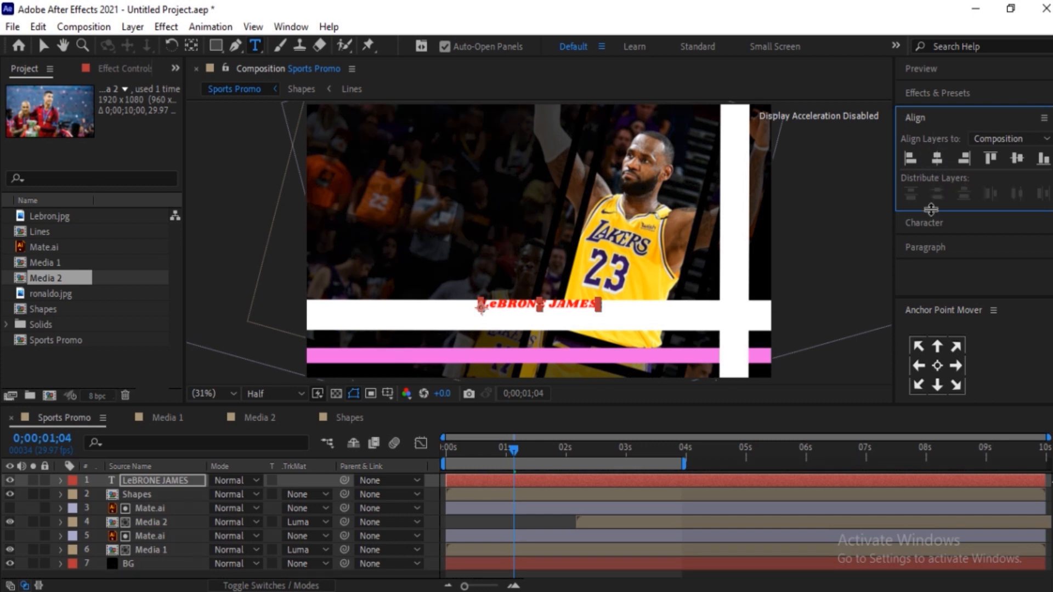
{"action": "left_click", "coordinate": [923, 219]}
{"action": "left_click_drag", "start_coordinate": [924, 209], "coordinate": [971, 216]}
{"action": "key", "text": "v"}
{"action": "left_click_drag", "start_coordinate": [702, 301], "coordinate": [618, 316]}
{"action": "left_click", "coordinate": [915, 117]}
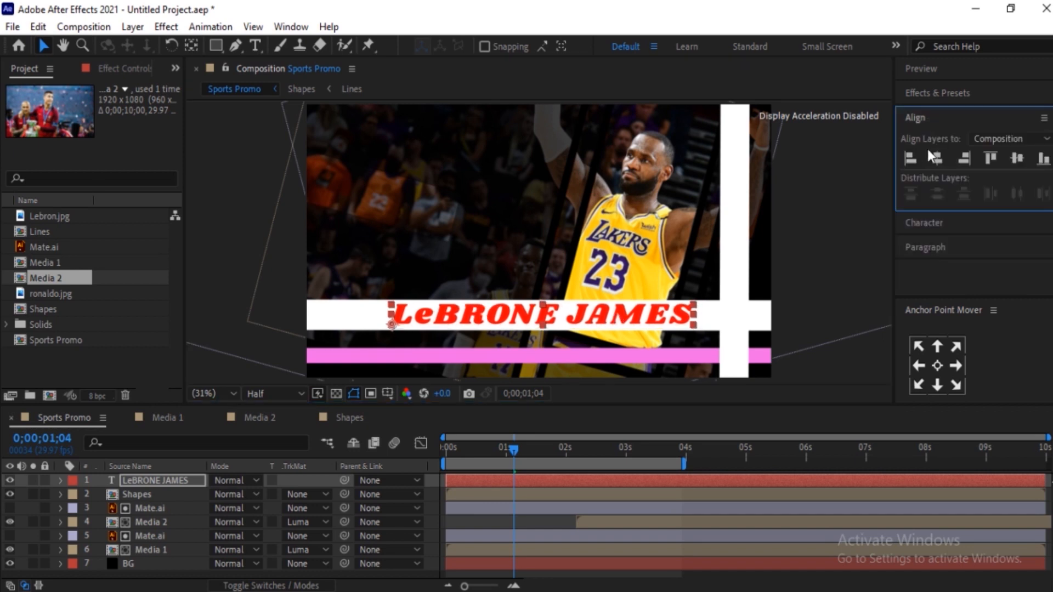
{"action": "left_click", "coordinate": [938, 159]}
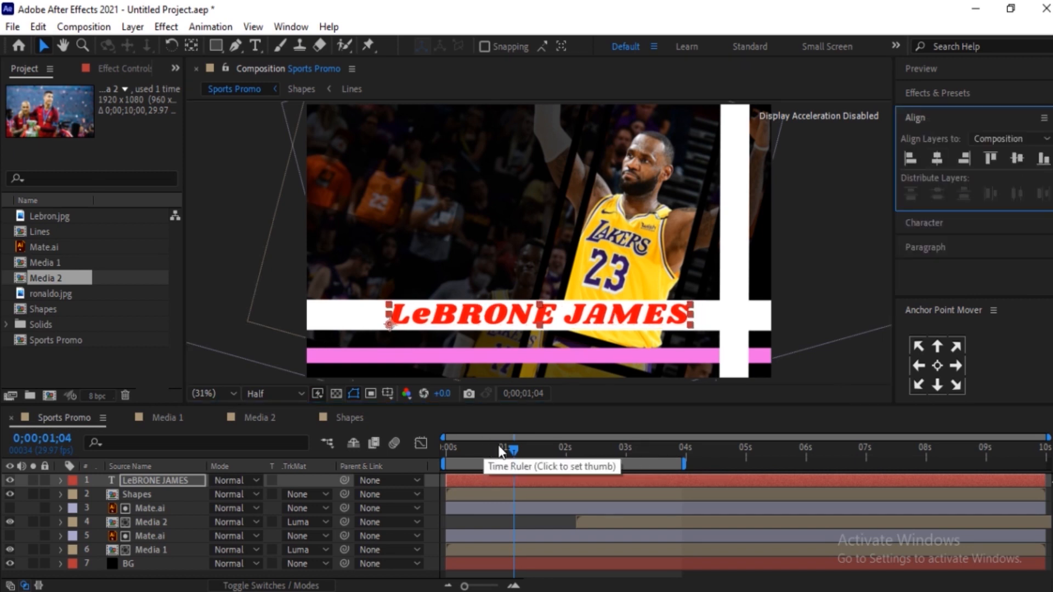
Step: Add a text animator with Position and Opacity properties to the LeBRONE JAMES layer
{"action": "left_click", "coordinate": [60, 479]}
{"action": "left_click", "coordinate": [327, 495]}
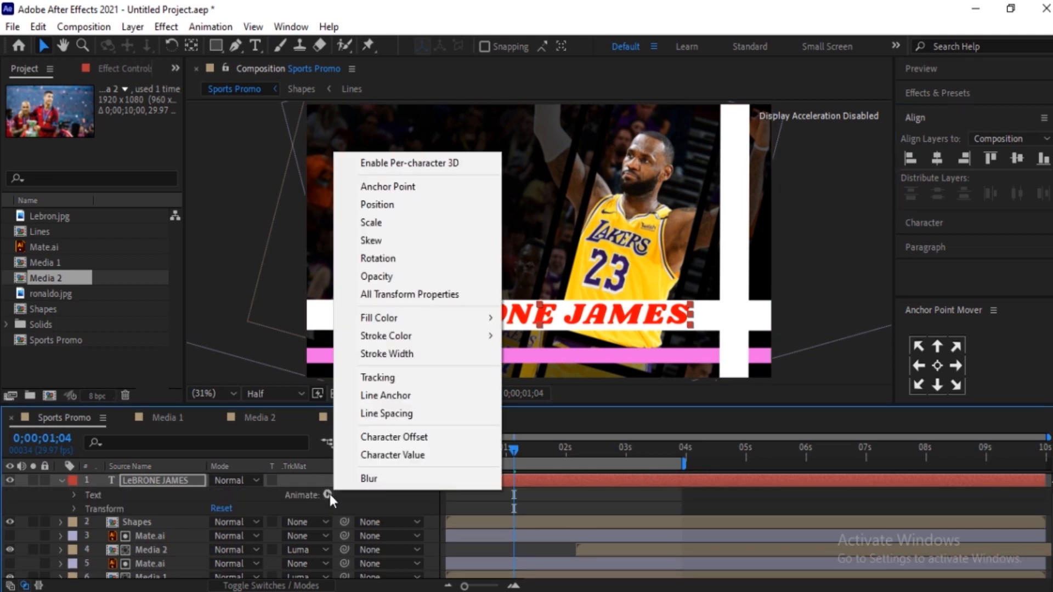
{"action": "left_click", "coordinate": [364, 205]}
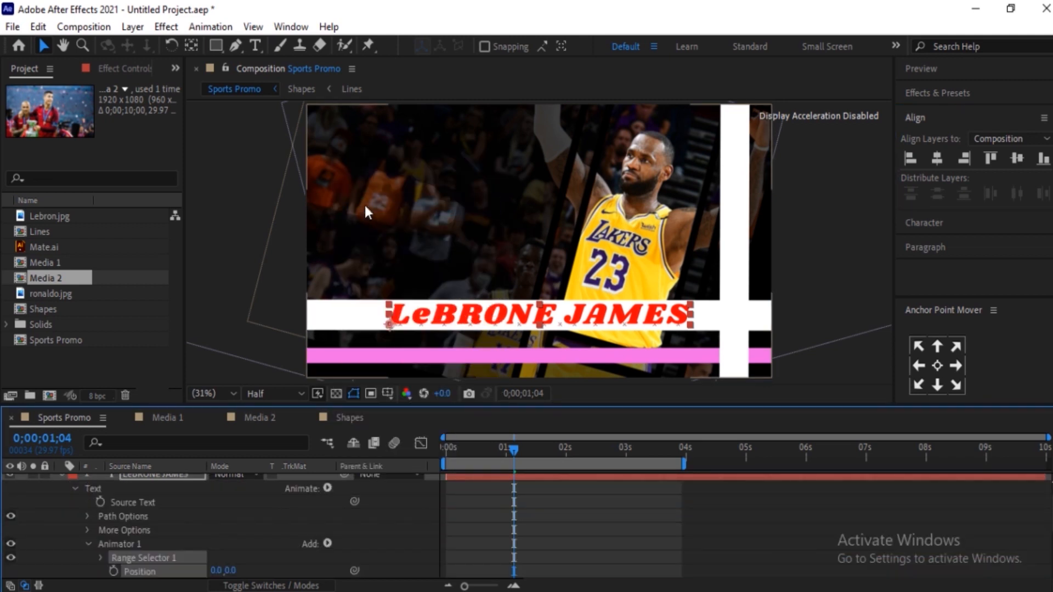
{"action": "left_click", "coordinate": [327, 544]}
{"action": "mouse_move", "coordinate": [359, 550]}
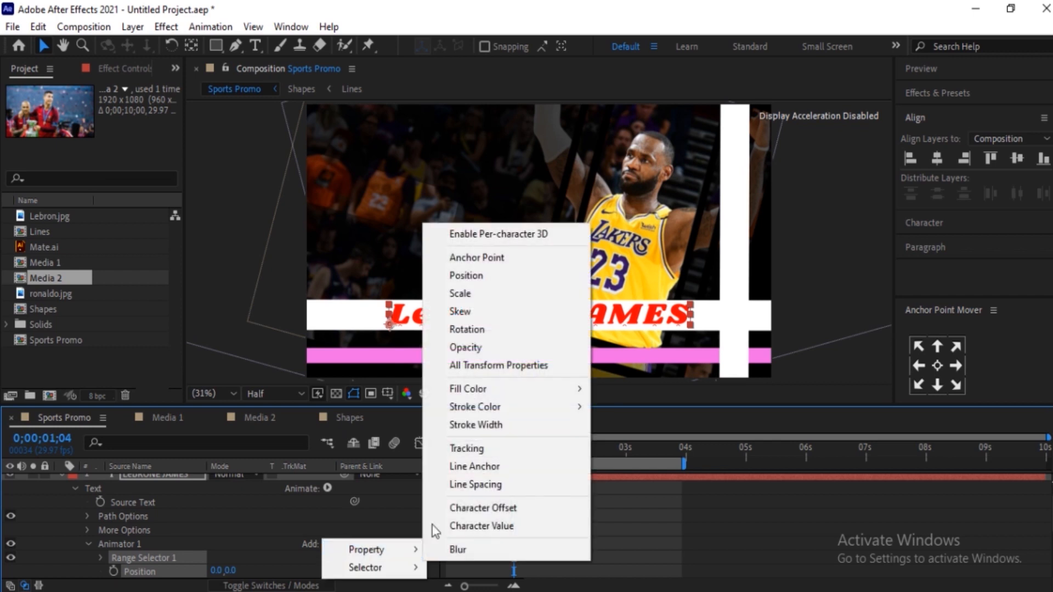
{"action": "left_click", "coordinate": [462, 349]}
{"action": "scroll", "coordinate": [416, 518], "scroll_direction": "down", "scroll_amount": 3}
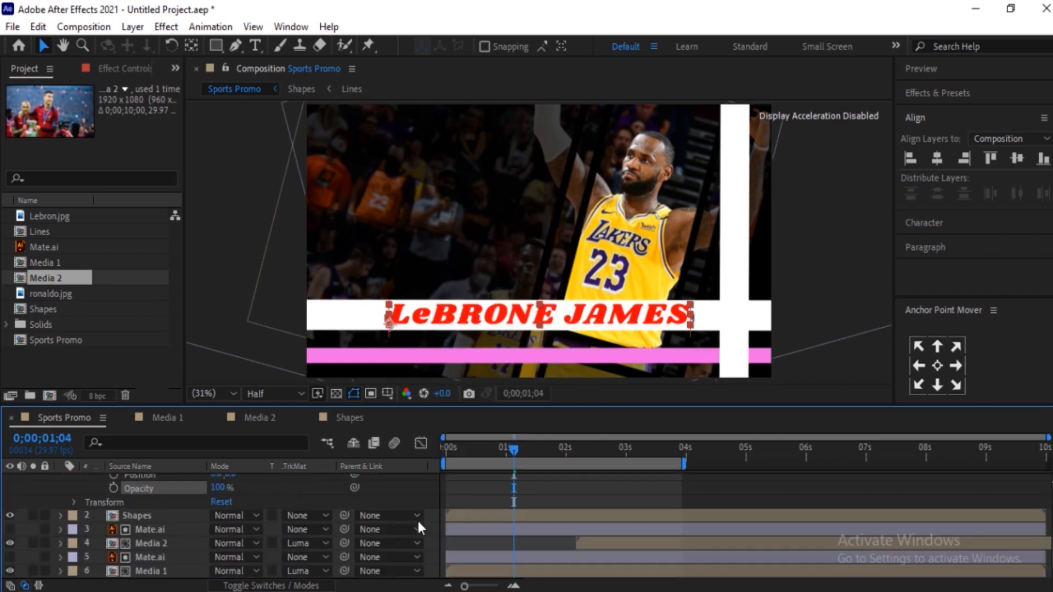
Step: Set the LeBRONE JAMES range selector's advanced Shape option to Ramp Up
{"action": "scroll", "coordinate": [411, 518], "scroll_direction": "up", "scroll_amount": 3}
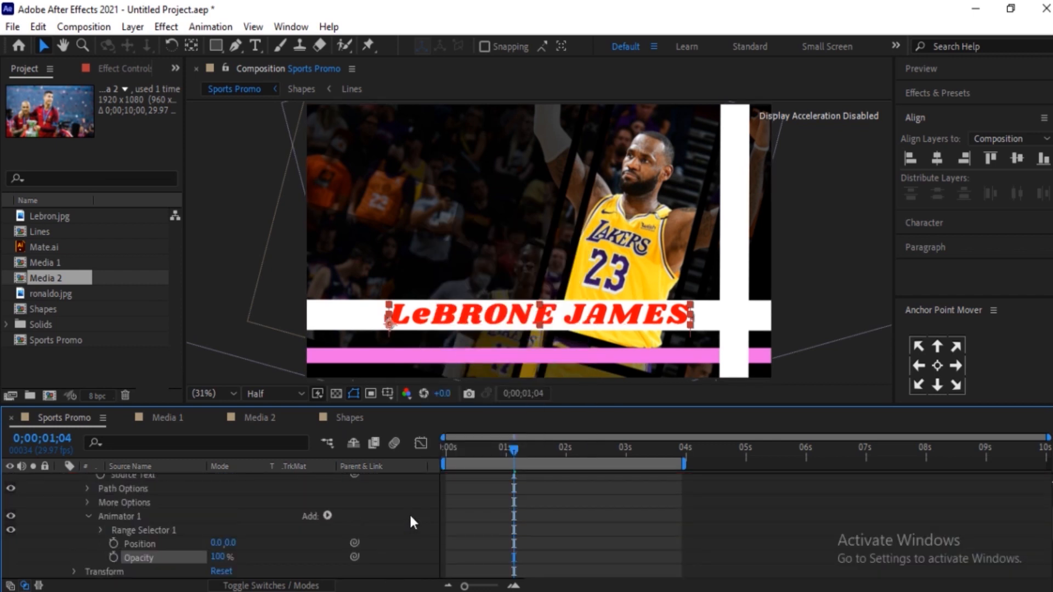
{"action": "left_click", "coordinate": [100, 530]}
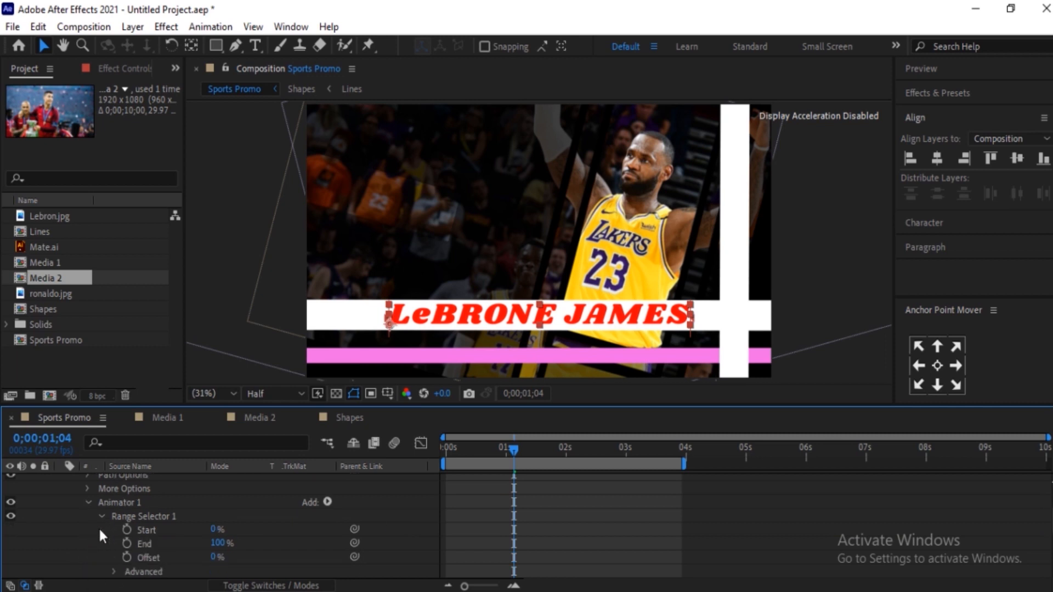
{"action": "scroll", "coordinate": [111, 541], "scroll_direction": "down", "scroll_amount": 2}
{"action": "left_click", "coordinate": [113, 531]}
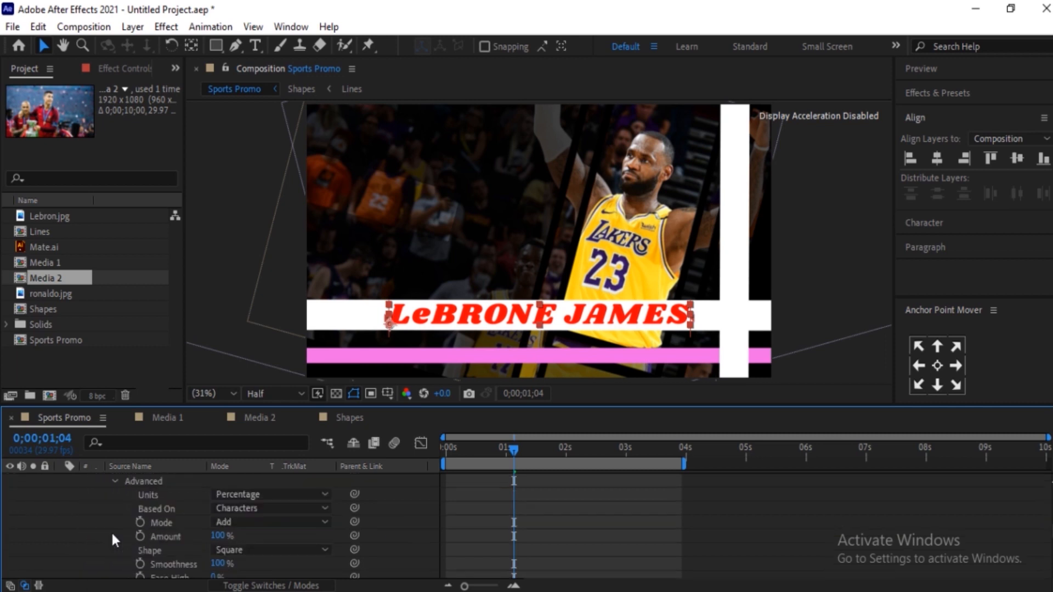
{"action": "left_click", "coordinate": [250, 555]}
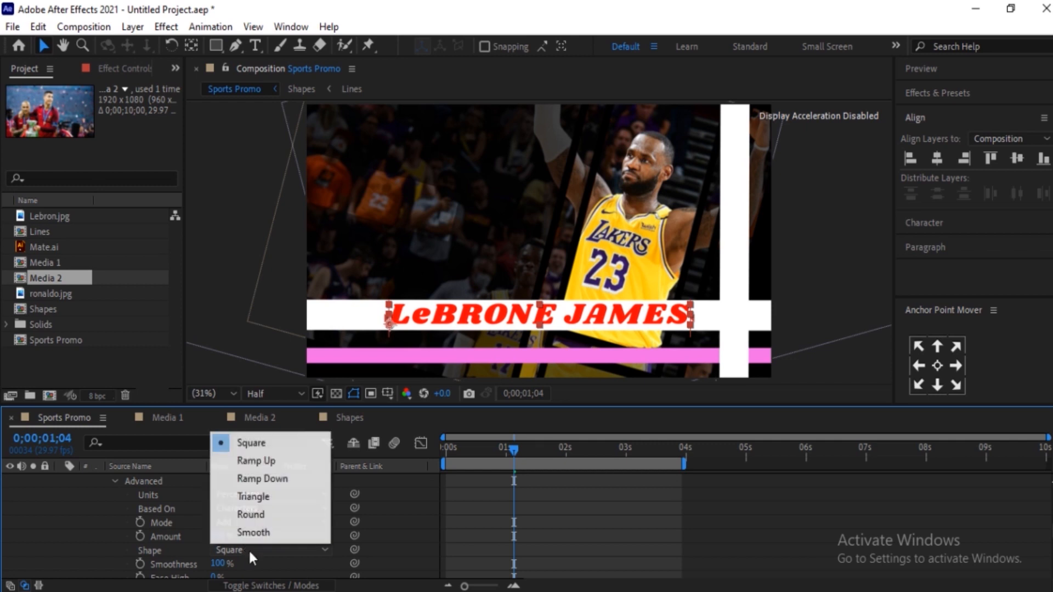
{"action": "left_click", "coordinate": [268, 456]}
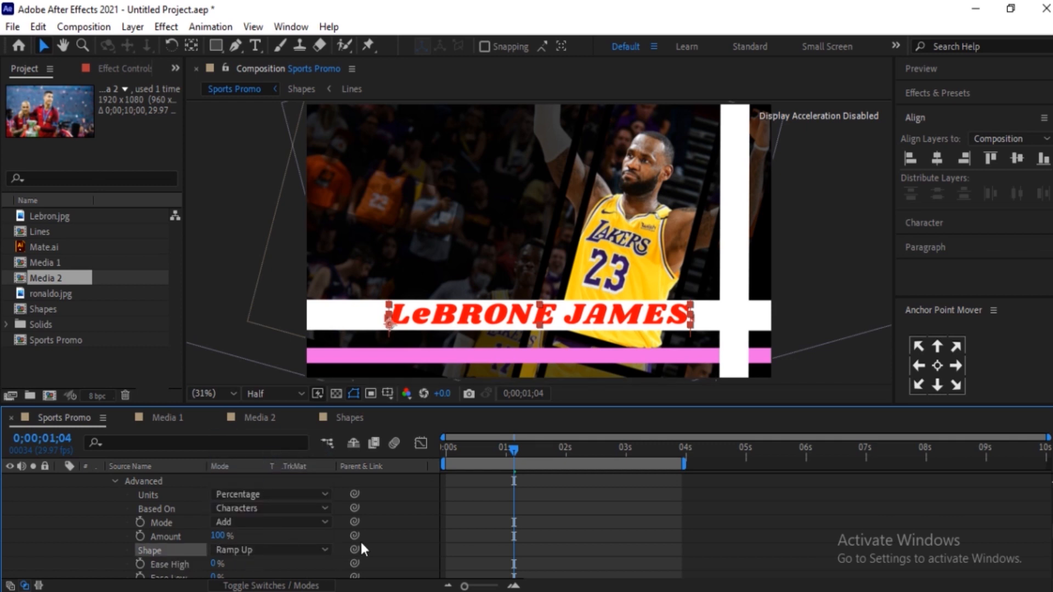
{"action": "scroll", "coordinate": [362, 540], "scroll_direction": "up", "scroll_amount": 2}
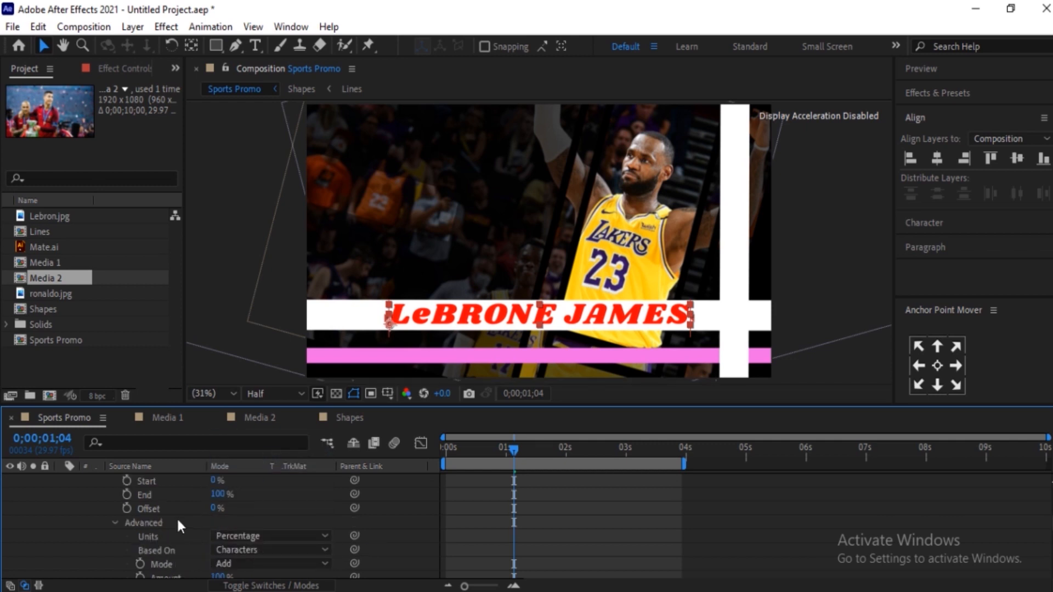
{"action": "scroll", "coordinate": [187, 531], "scroll_direction": "down", "scroll_amount": 2}
{"action": "scroll", "coordinate": [115, 525], "scroll_direction": "up", "scroll_amount": 2}
{"action": "left_click", "coordinate": [115, 523]}
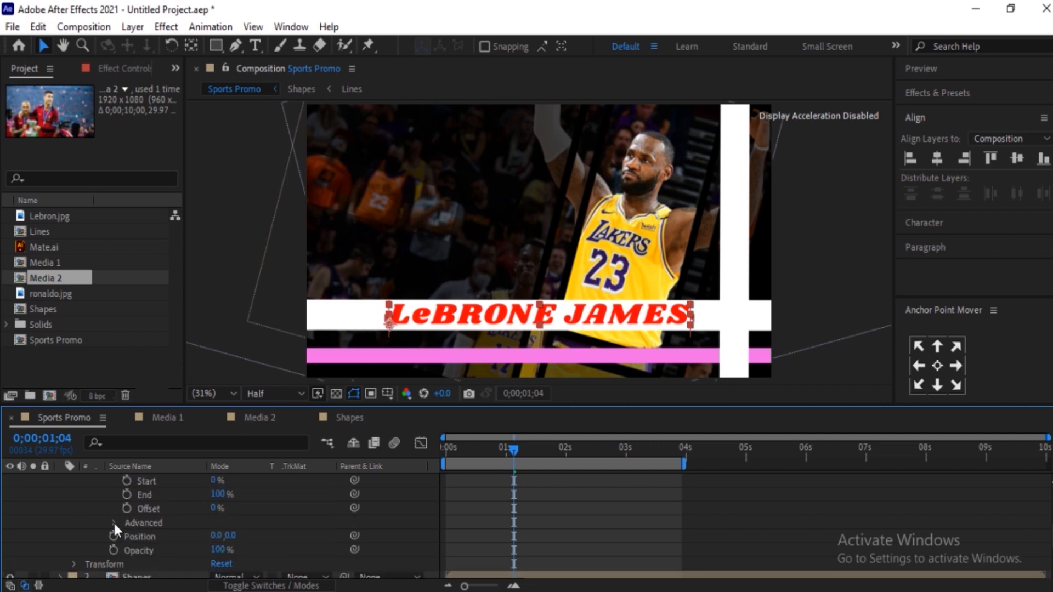
Step: Set the Opacity of the LeBRONE JAMES text animator to 0%
{"action": "left_click", "coordinate": [219, 550]}
{"action": "type", "text": "0"}
{"action": "key", "text": "Return"}
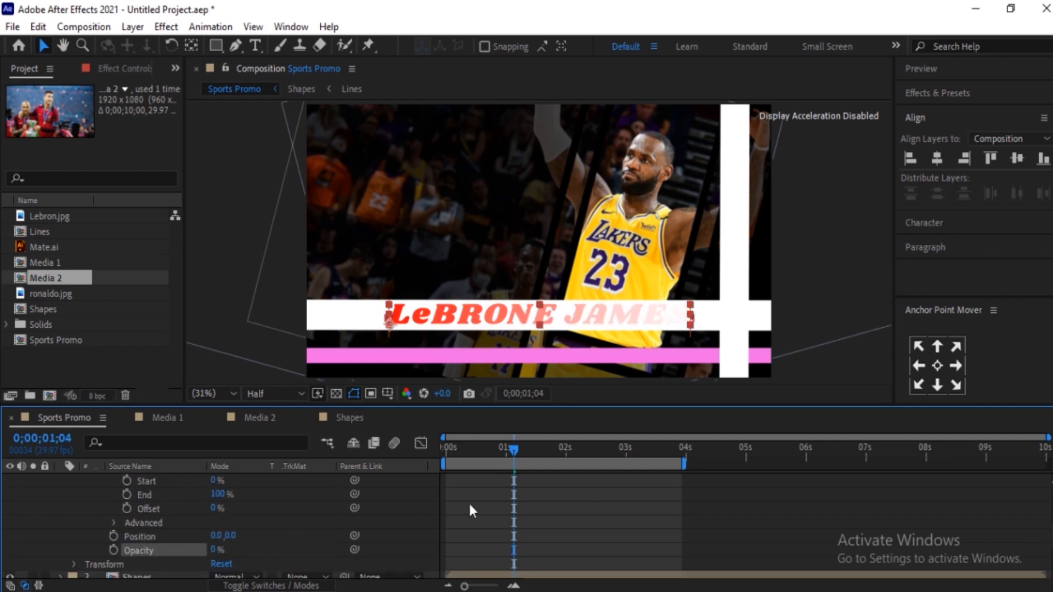
Step: At 0;00;01;00, add an Offset keyframe of 100% to the LeBRONE JAMES range selector
{"action": "left_click_drag", "start_coordinate": [514, 447], "coordinate": [506, 447]}
{"action": "scroll", "coordinate": [209, 542], "scroll_direction": "up", "scroll_amount": 3}
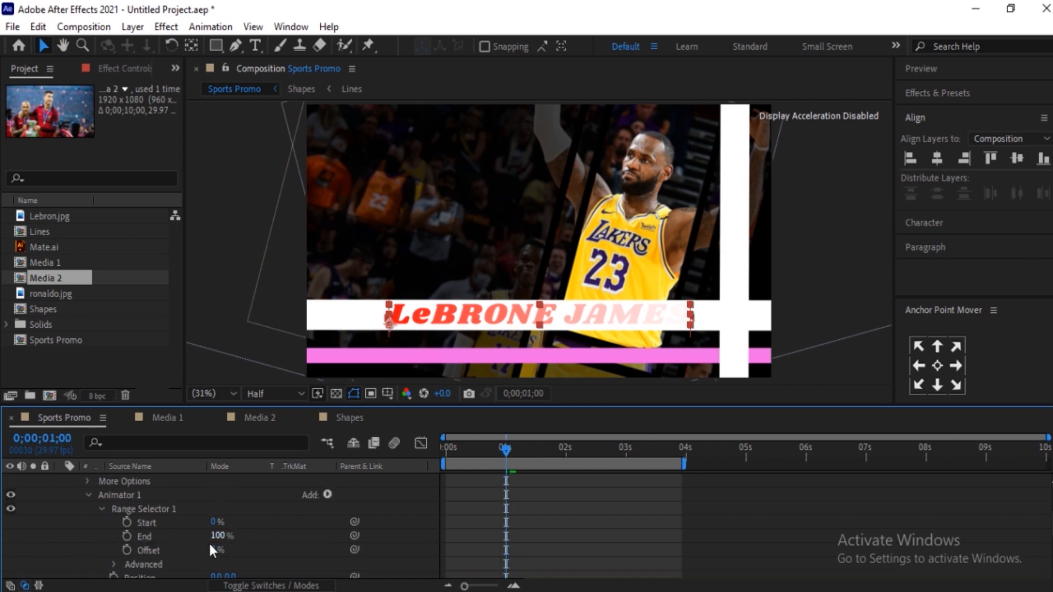
{"action": "left_click", "coordinate": [127, 551]}
{"action": "left_click", "coordinate": [215, 550]}
{"action": "type", "text": "100"}
{"action": "key", "text": "Return"}
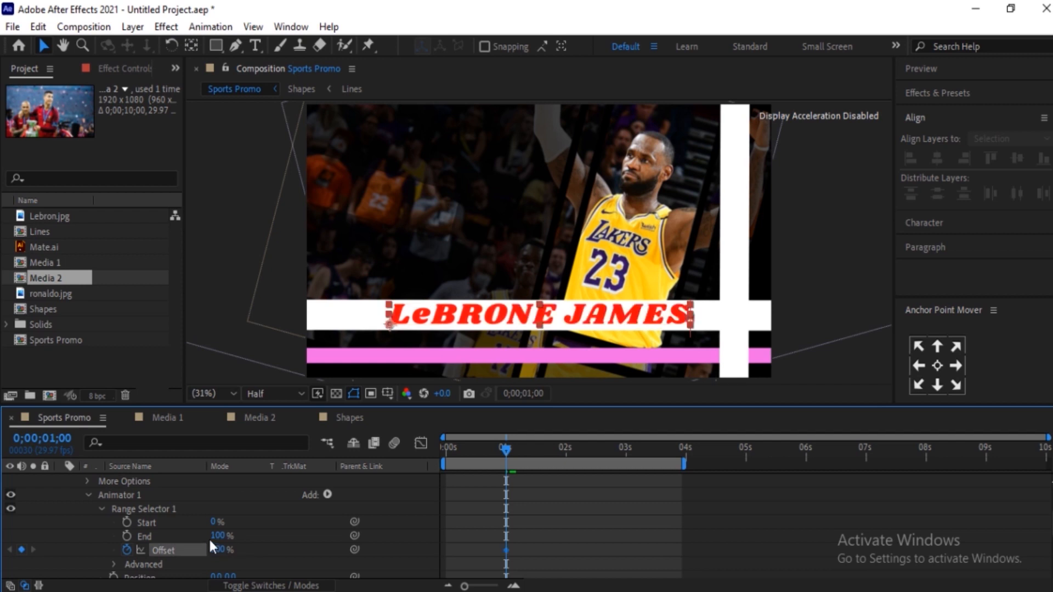
Step: At 0;00;00;00, keyframe the range selector's Offset at -100%
{"action": "left_click", "coordinate": [447, 450]}
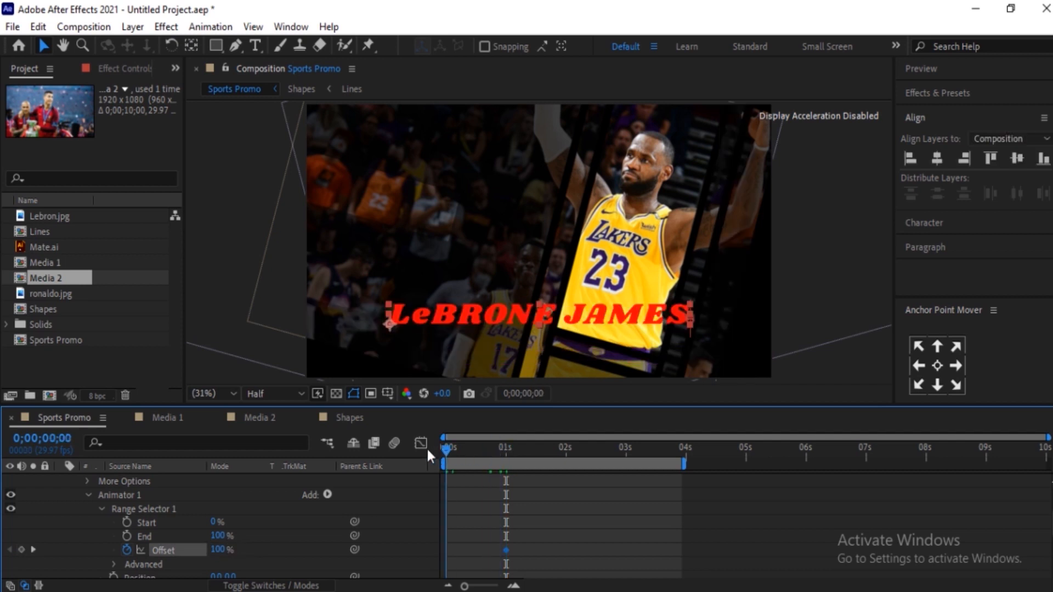
{"action": "left_click", "coordinate": [217, 550]}
{"action": "type", "text": "-100"}
{"action": "key", "text": "Return"}
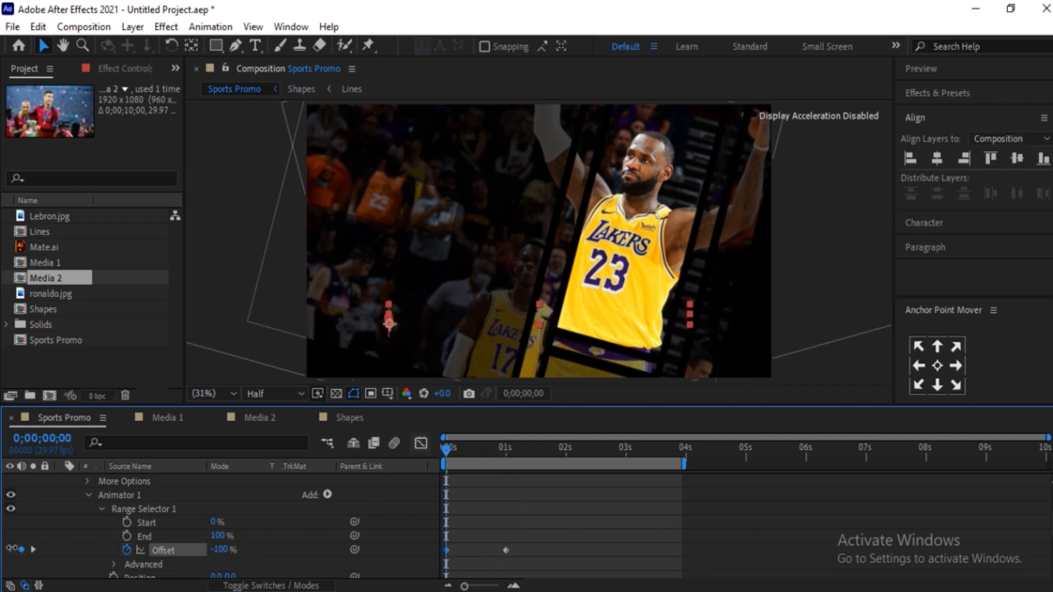
Step: Apply Easy Ease to both Offset keyframes and reshape their speed graph to peak early and slow toward the end
{"action": "left_click_drag", "start_coordinate": [449, 447], "coordinate": [479, 454]}
{"action": "left_click_drag", "start_coordinate": [558, 512], "coordinate": [443, 556]}
{"action": "key", "text": "F9"}
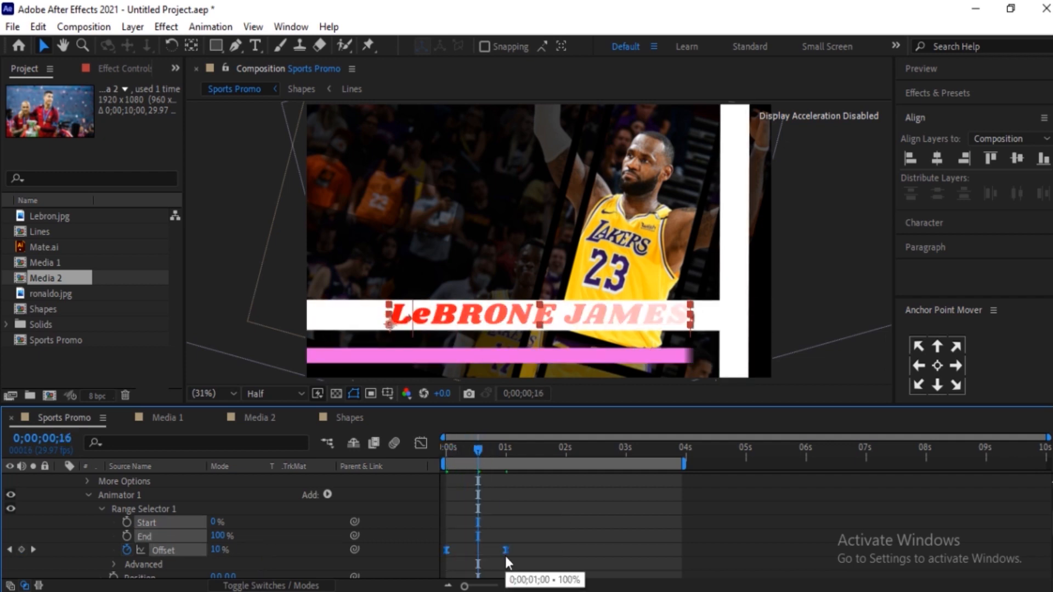
{"action": "left_click", "coordinate": [423, 440]}
{"action": "left_click_drag", "start_coordinate": [552, 499], "coordinate": [424, 556]}
{"action": "left_click_drag", "start_coordinate": [499, 545], "coordinate": [423, 540]}
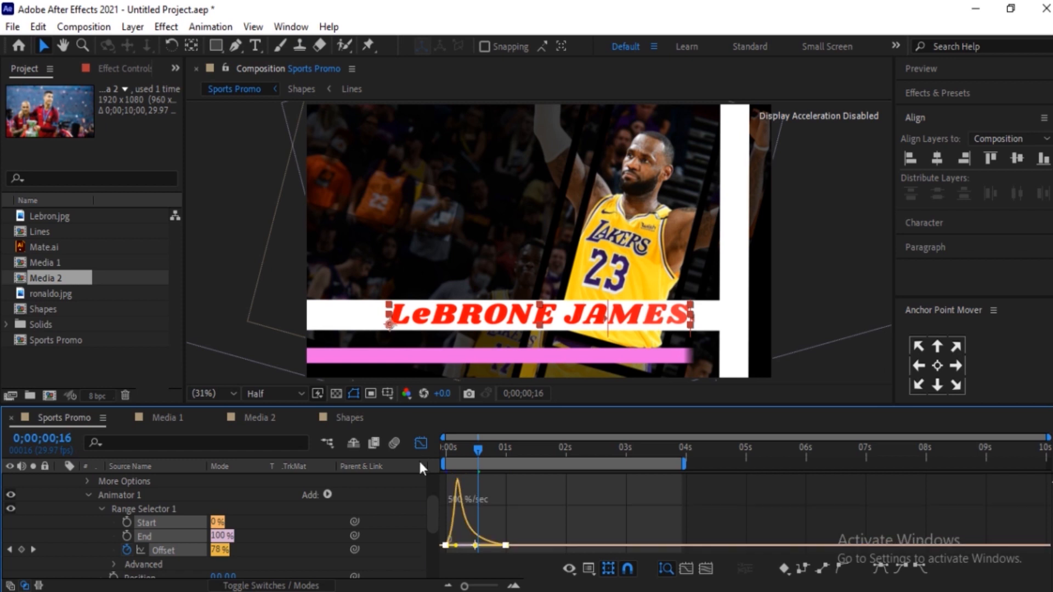
{"action": "left_click", "coordinate": [421, 442]}
{"action": "scroll", "coordinate": [49, 488], "scroll_direction": "up", "scroll_amount": 5}
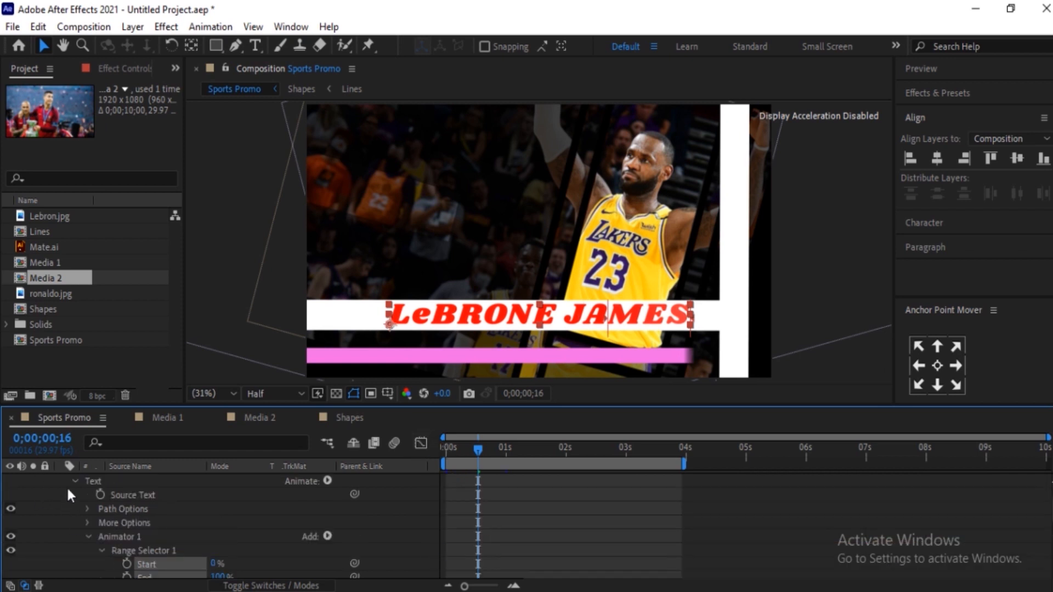
{"action": "left_click", "coordinate": [60, 480]}
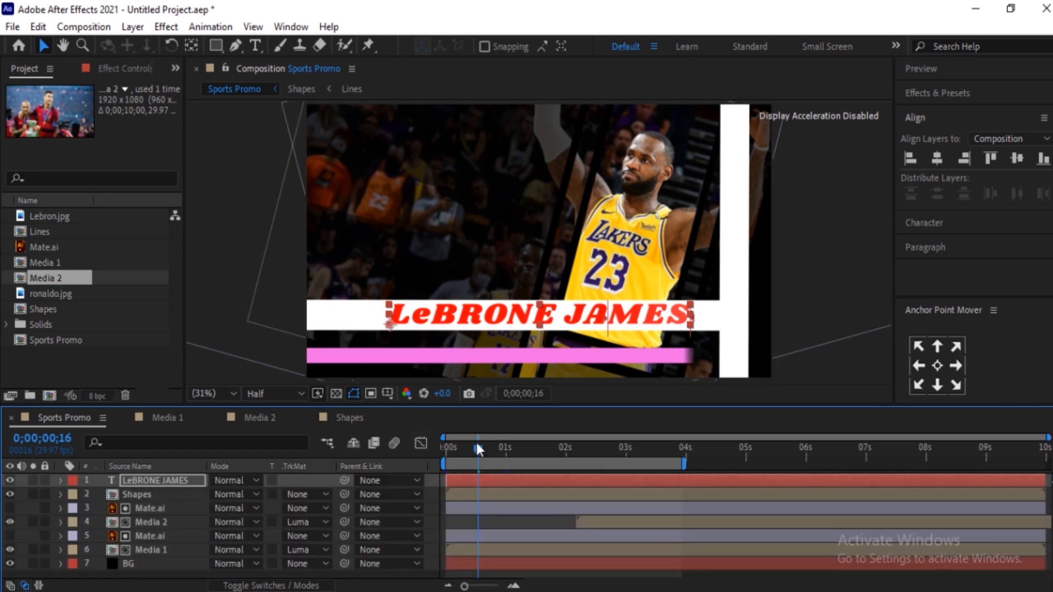
Step: Shift the LeBRONE JAMES layer to start a few frames into the timeline and preview the text reveal
{"action": "left_click_drag", "start_coordinate": [477, 447], "coordinate": [447, 448]}
{"action": "key", "text": "space"}
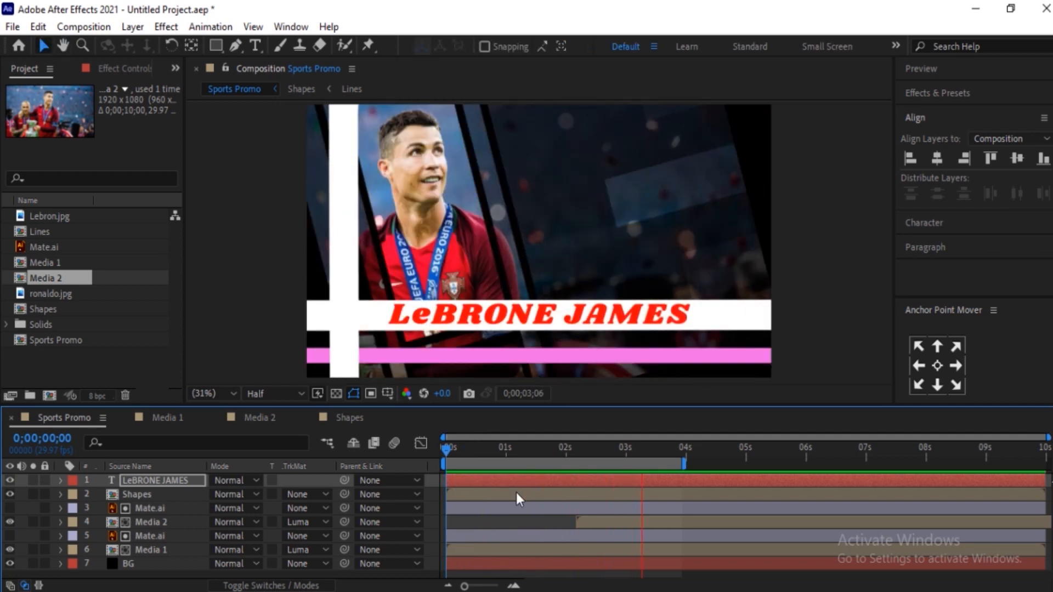
{"action": "left_click_drag", "start_coordinate": [493, 449], "coordinate": [462, 448]}
{"action": "left_click", "coordinate": [460, 480]}
{"action": "left_click_drag", "start_coordinate": [473, 482], "coordinate": [482, 479]}
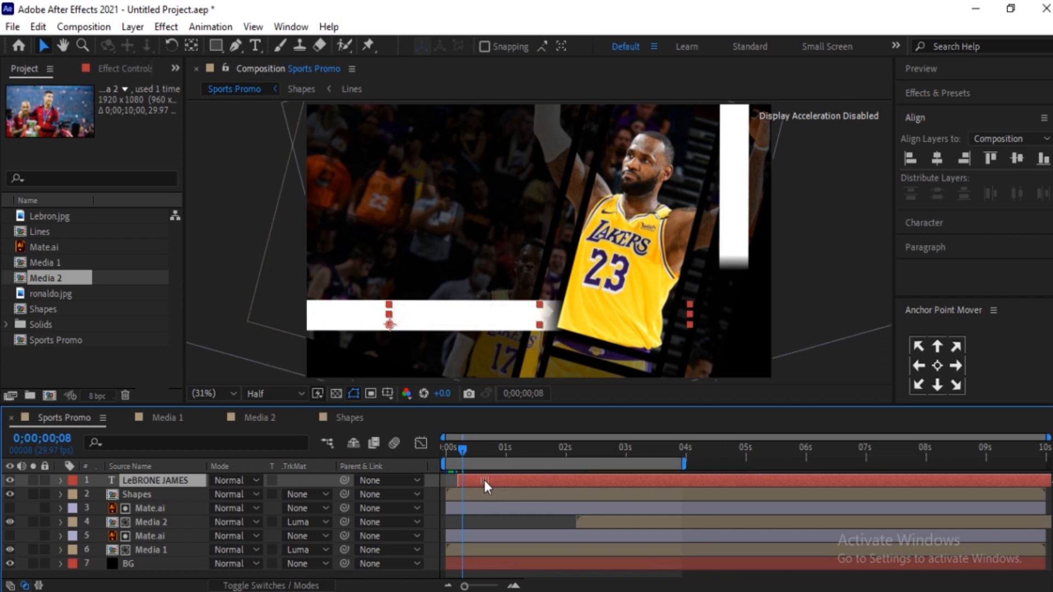
{"action": "left_click", "coordinate": [444, 451]}
{"action": "key", "text": "space"}
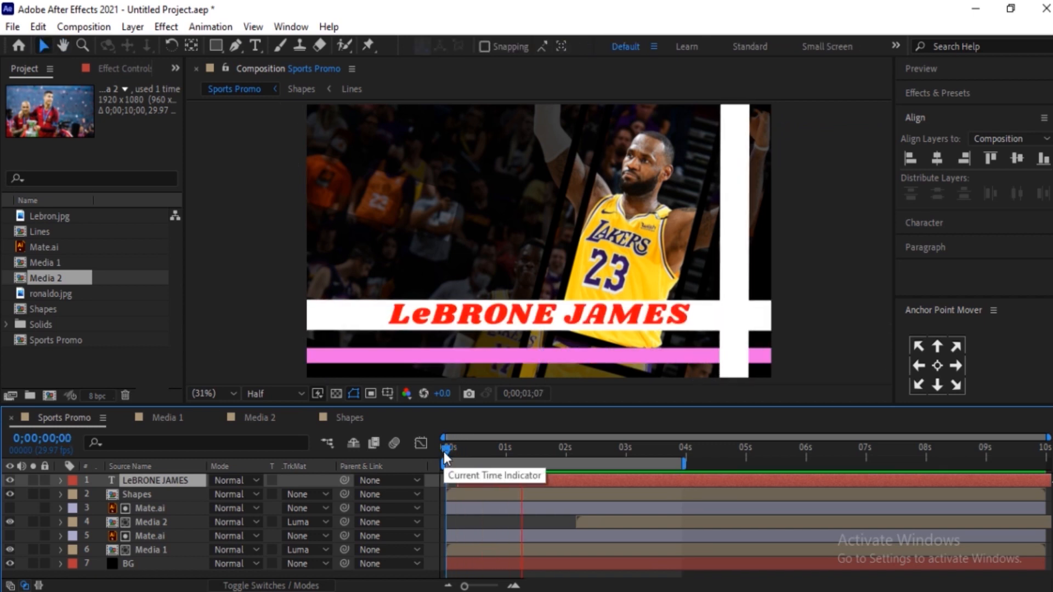
{"action": "key", "text": "space"}
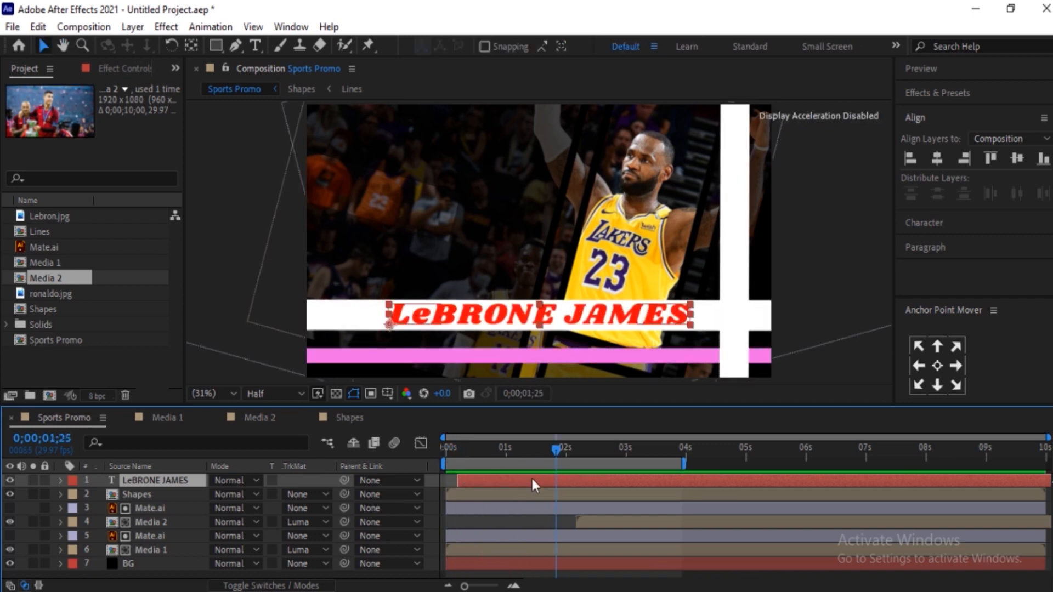
Step: Duplicate the LeBRONE JAMES layer and replace the copy's text with BASKET BALLER, stacked vertically one letter per line
{"action": "key", "text": "ctrl+d"}
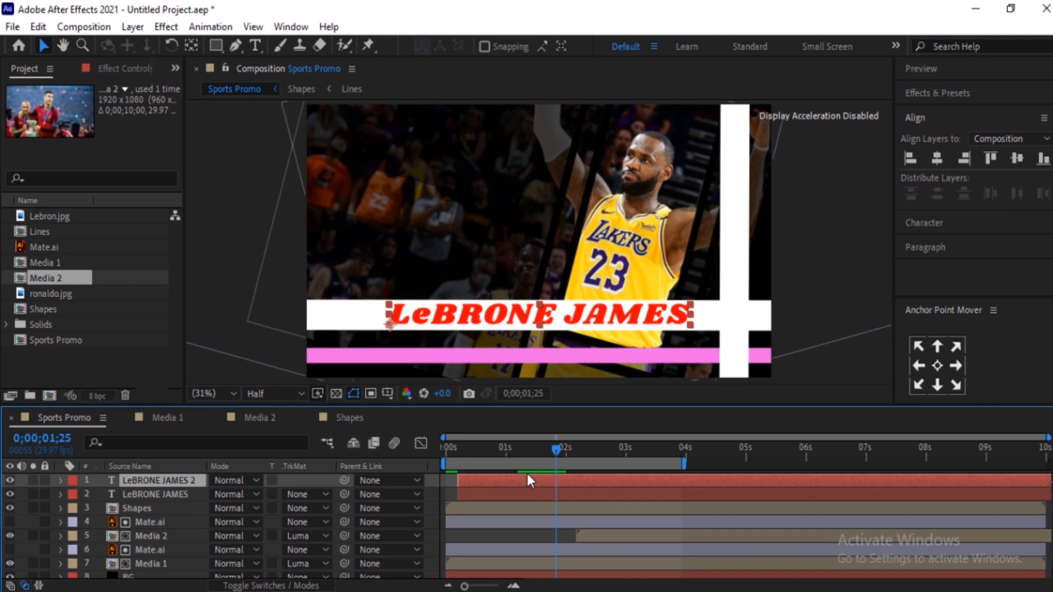
{"action": "double_click", "coordinate": [174, 481]}
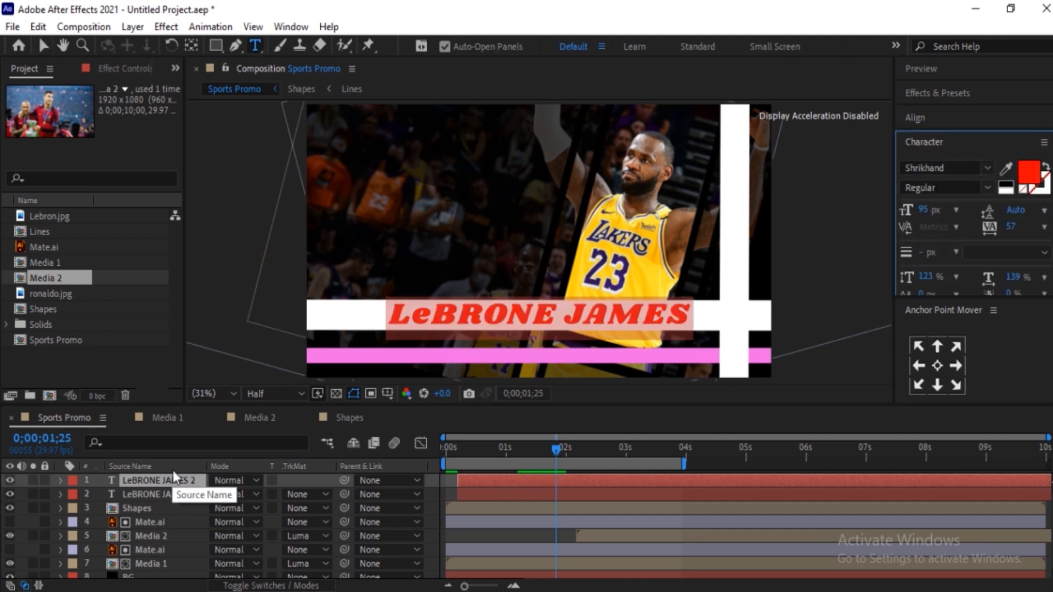
{"action": "type", "text": "B"}
{"action": "type", "text": "ASKET"}
{"action": "type", "text": "BALLER"}
{"action": "left_click", "coordinate": [177, 479]}
{"action": "key", "text": "v"}
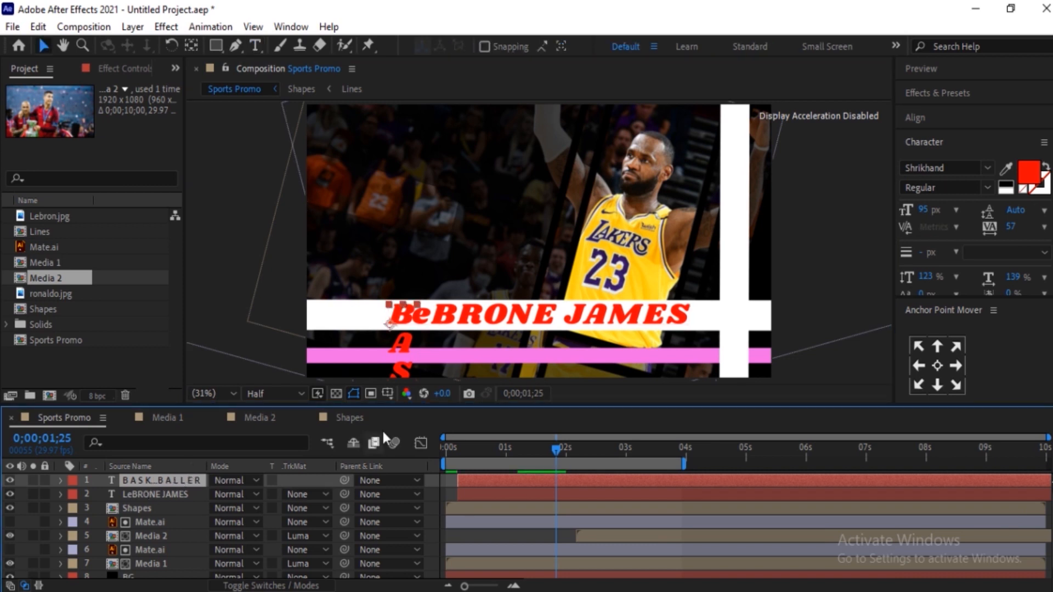
Step: Move the stacked BASKET BALLER text onto the vertical white bar
{"action": "left_click", "coordinate": [400, 355]}
{"action": "left_click", "coordinate": [748, 205]}
{"action": "left_click_drag", "start_coordinate": [747, 205], "coordinate": [735, 175]}
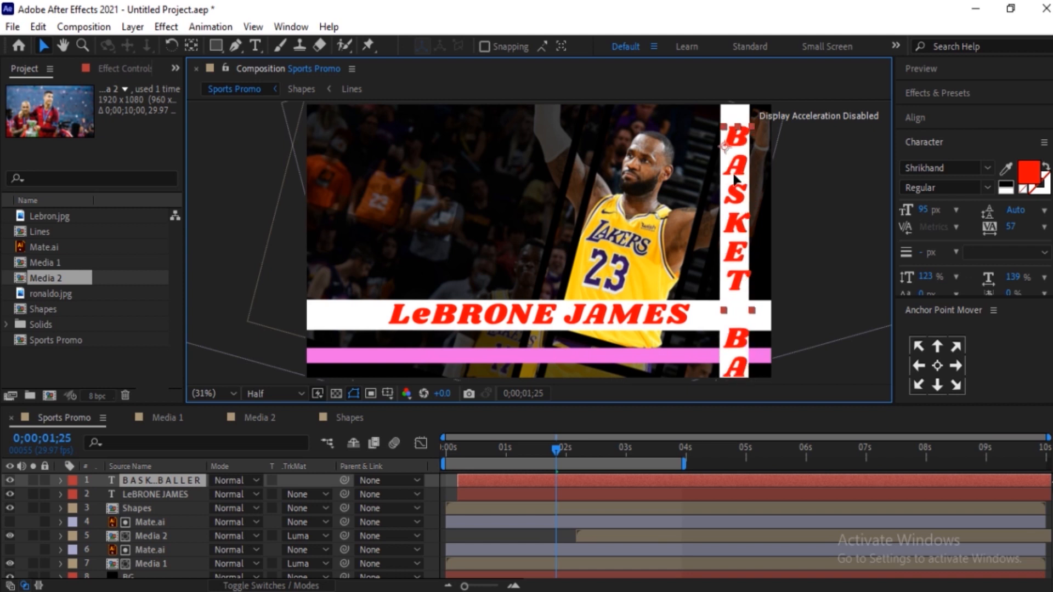
Step: Set the BASKET BALLER font size to 48 px and position the text on the vertical bar above the horizontal one
{"action": "double_click", "coordinate": [159, 480]}
{"action": "left_click_drag", "start_coordinate": [927, 210], "coordinate": [884, 211]}
{"action": "key", "text": "Escape"}
{"action": "key", "text": "v"}
{"action": "left_click_drag", "start_coordinate": [730, 266], "coordinate": [735, 250]}
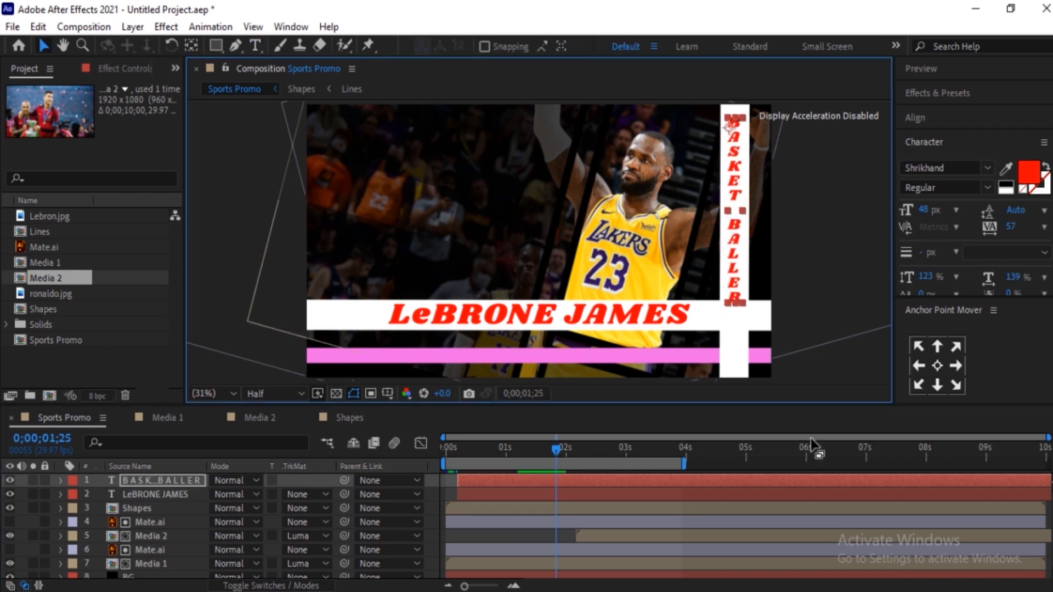
Step: Shift the BASKET BALLER layer to start slightly after the LeBRONE JAMES layer and preview both text reveals
{"action": "left_click", "coordinate": [736, 564]}
{"action": "left_click_drag", "start_coordinate": [515, 446], "coordinate": [431, 453]}
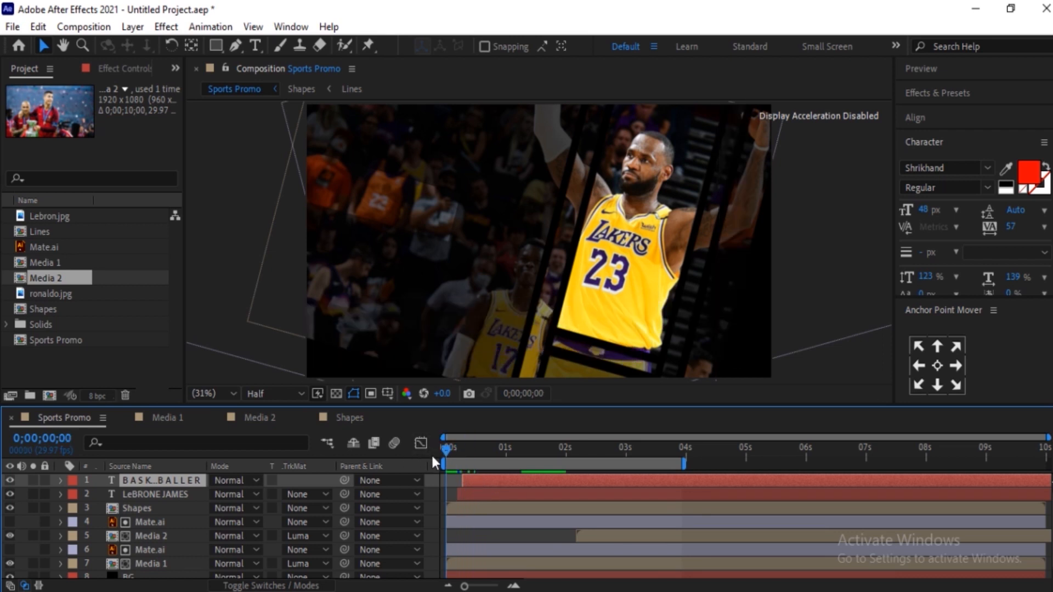
{"action": "key", "text": "space"}
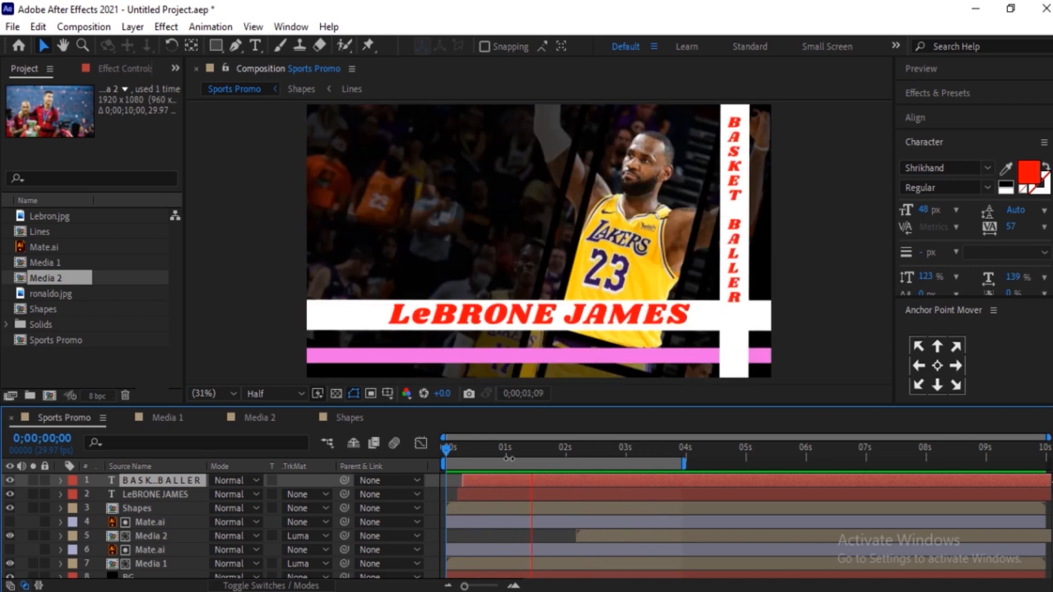
{"action": "left_click", "coordinate": [529, 446]}
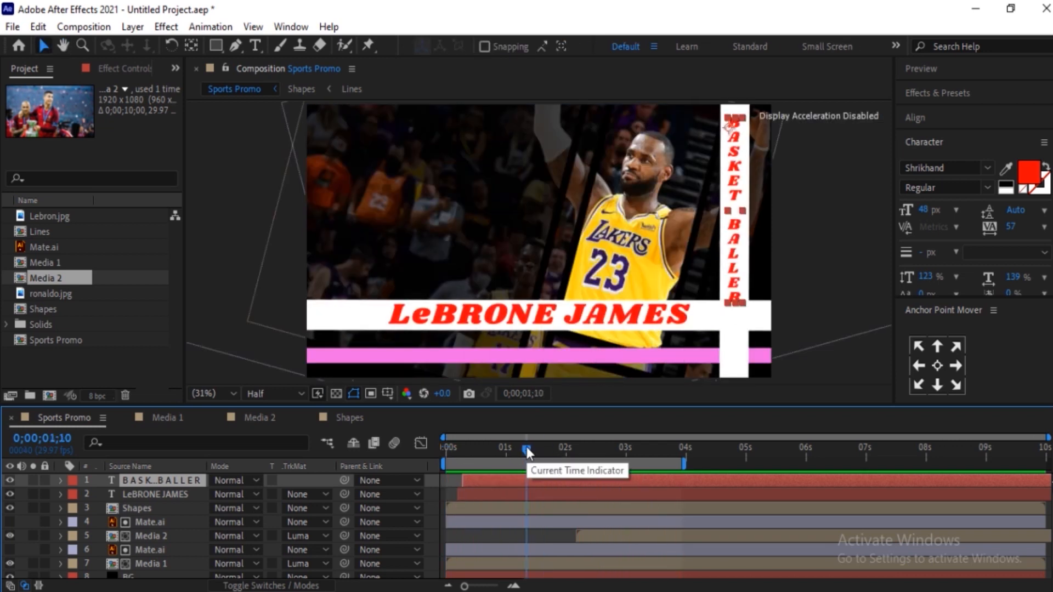
Step: Keyframe the LeBRONE JAMES layer's opacity from 100% shortly before 0;00;02;05 down to 0% at 0;00;02;05
{"action": "left_click_drag", "start_coordinate": [531, 447], "coordinate": [577, 447]}
{"action": "left_click", "coordinate": [582, 495]}
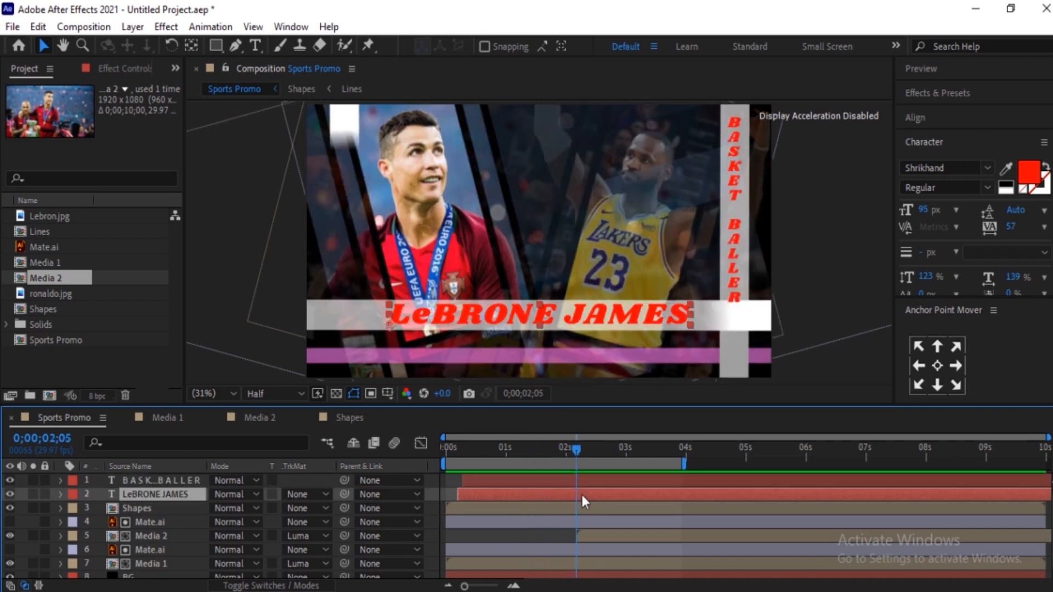
{"action": "key", "text": "t"}
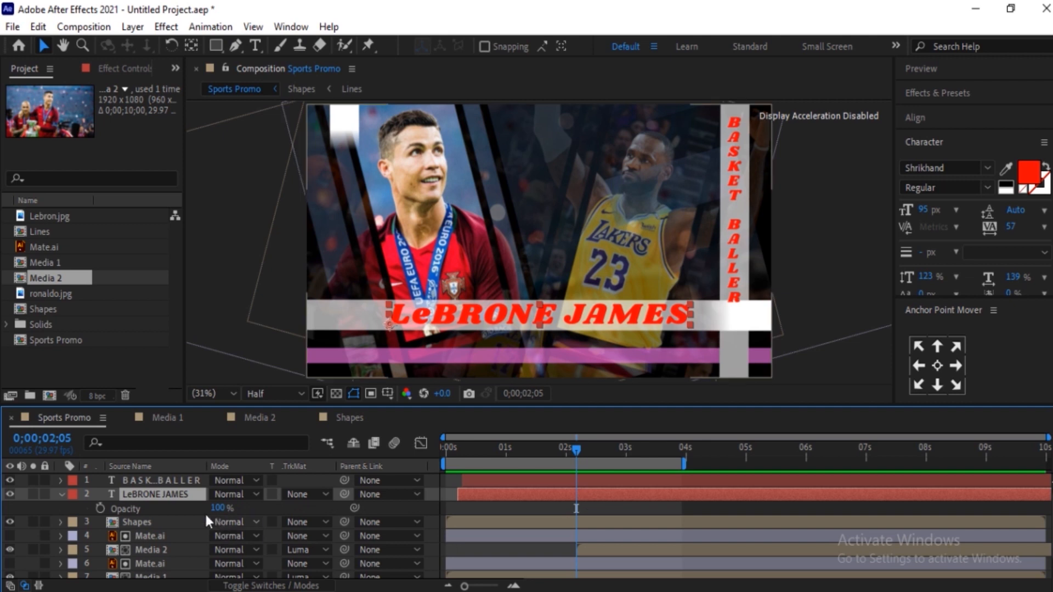
{"action": "left_click", "coordinate": [100, 508]}
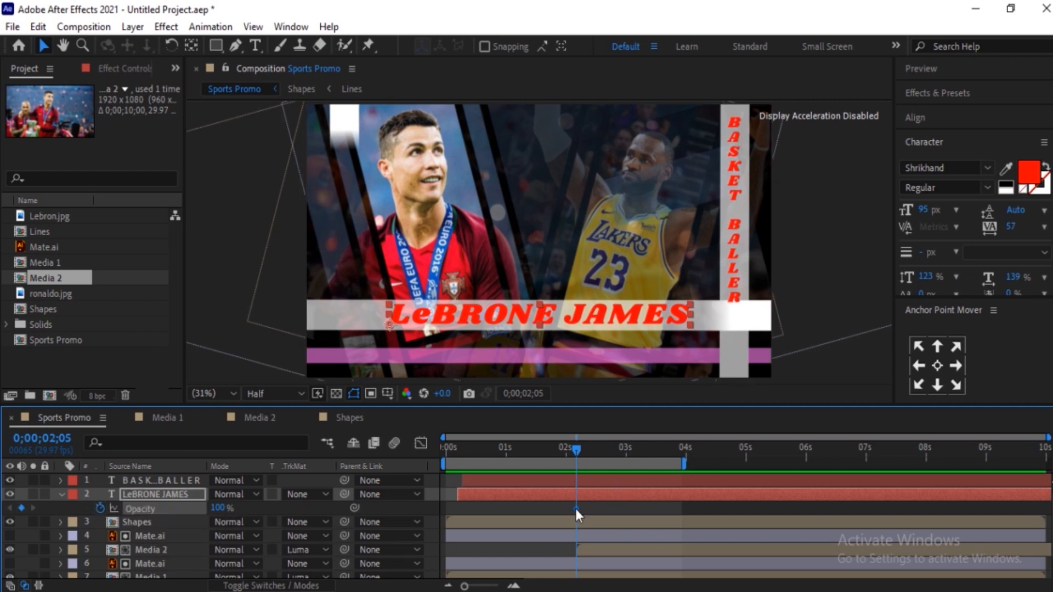
{"action": "left_click_drag", "start_coordinate": [575, 507], "coordinate": [555, 511]}
{"action": "left_click", "coordinate": [21, 509]}
{"action": "left_click", "coordinate": [219, 508]}
{"action": "type", "text": "0"}
{"action": "key", "text": "Return"}
Step: Move the LeBRONE JAMES 0% opacity keyframe earlier, to about 0;00;02;03
{"action": "mouse_move", "coordinate": [575, 449]}
{"action": "left_mouse_down"}
{"action": "mouse_move", "coordinate": [540, 450]}
{"action": "mouse_move", "coordinate": [571, 449]}
{"action": "left_mouse_up"}
{"action": "left_click_drag", "start_coordinate": [547, 513], "coordinate": [570, 511]}
{"action": "mouse_move", "coordinate": [561, 440]}
{"action": "left_mouse_down"}
{"action": "mouse_move", "coordinate": [547, 439]}
{"action": "mouse_move", "coordinate": [571, 443]}
{"action": "left_mouse_up"}
Step: Keyframe the BASKET BALLER layer's opacity at 0% at 0;00;02;03 and 100% at the time of LeBRONE JAMES's first opacity keyframe
{"action": "left_click", "coordinate": [183, 480]}
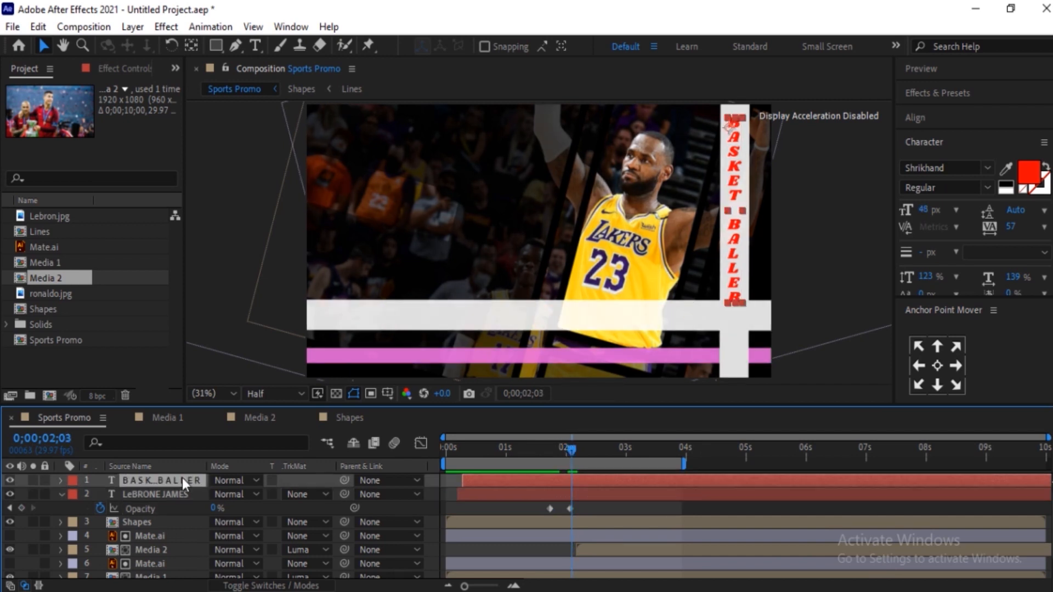
{"action": "key", "text": "t"}
{"action": "left_click", "coordinate": [100, 496]}
{"action": "left_click", "coordinate": [221, 496]}
{"action": "type", "text": "0"}
{"action": "key", "text": "Return"}
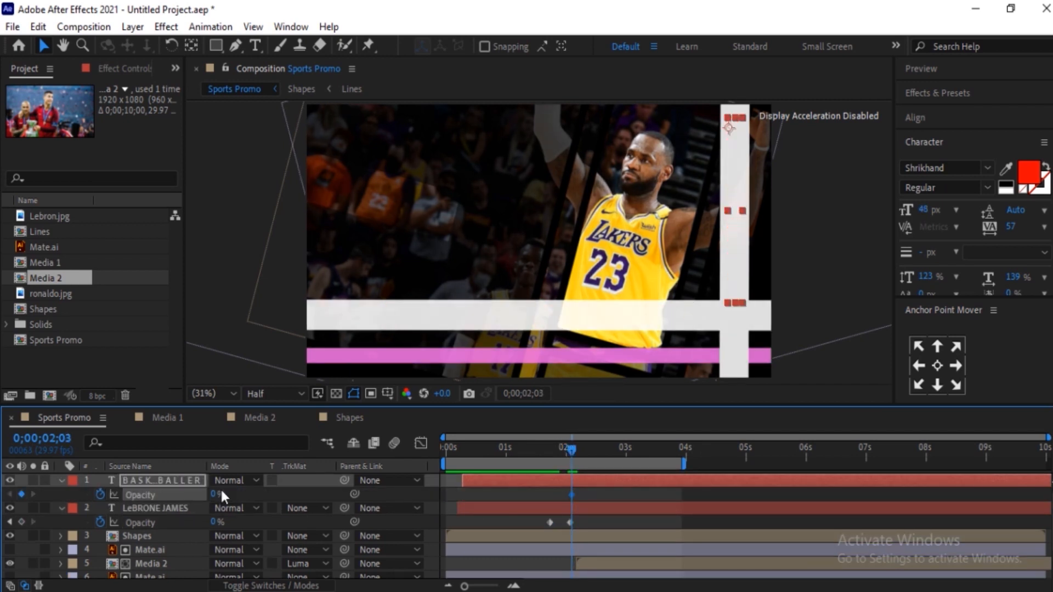
{"action": "left_click", "coordinate": [10, 523]}
{"action": "left_click", "coordinate": [9, 523]}
{"action": "left_click", "coordinate": [215, 494]}
{"action": "type", "text": "100"}
{"action": "key", "text": "Return"}
Step: Shift both text layers' opacity keyframes earlier, with BASKET BALLER's fade-out slightly after LeBRONE JAMES's, which ends at about 0;00;01;28
{"action": "left_click_drag", "start_coordinate": [550, 449], "coordinate": [563, 449]}
{"action": "left_click", "coordinate": [572, 495], "text": "shift"}
{"action": "left_click_drag", "start_coordinate": [571, 495], "coordinate": [575, 495]}
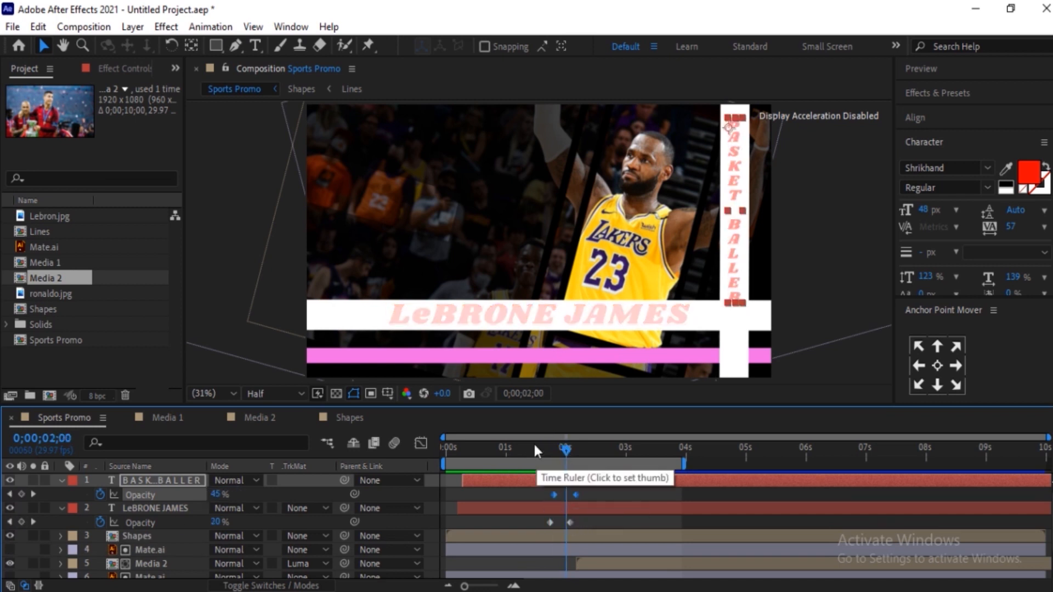
{"action": "mouse_move", "coordinate": [562, 449]}
{"action": "left_mouse_down"}
{"action": "mouse_move", "coordinate": [582, 451]}
{"action": "mouse_move", "coordinate": [569, 451]}
{"action": "left_mouse_up"}
{"action": "left_click_drag", "start_coordinate": [584, 492], "coordinate": [548, 499]}
{"action": "left_click_drag", "start_coordinate": [554, 494], "coordinate": [546, 527]}
{"action": "left_click_drag", "start_coordinate": [550, 522], "coordinate": [540, 518]}
{"action": "left_click_drag", "start_coordinate": [532, 448], "coordinate": [560, 453]}
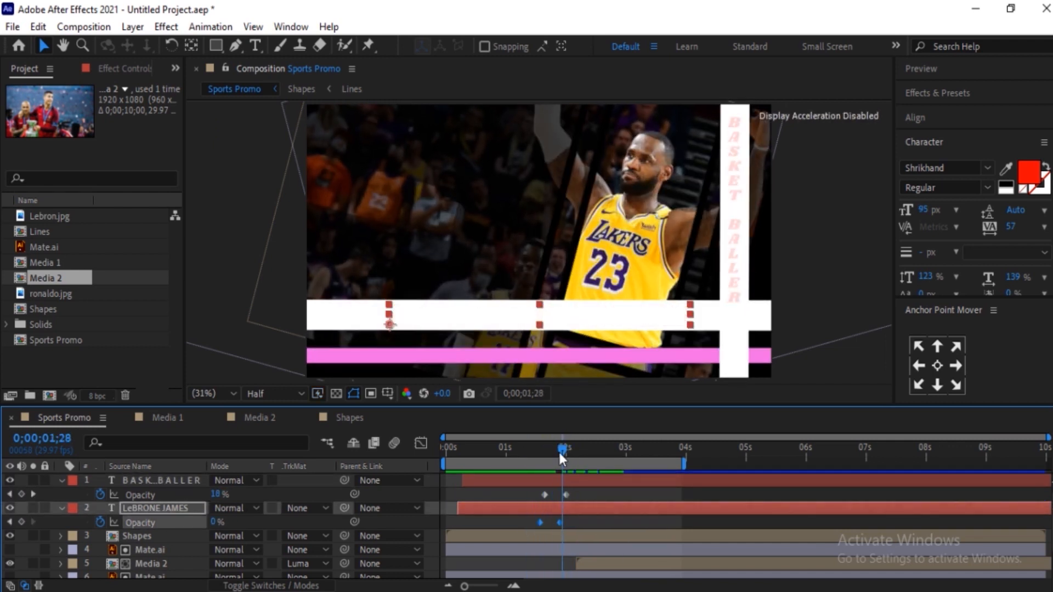
Step: Duplicate the LeBRONE JAMES text layer and change the copy's text to "American Professional Basketball Player"
{"action": "left_click", "coordinate": [136, 510]}
{"action": "left_click", "coordinate": [60, 508]}
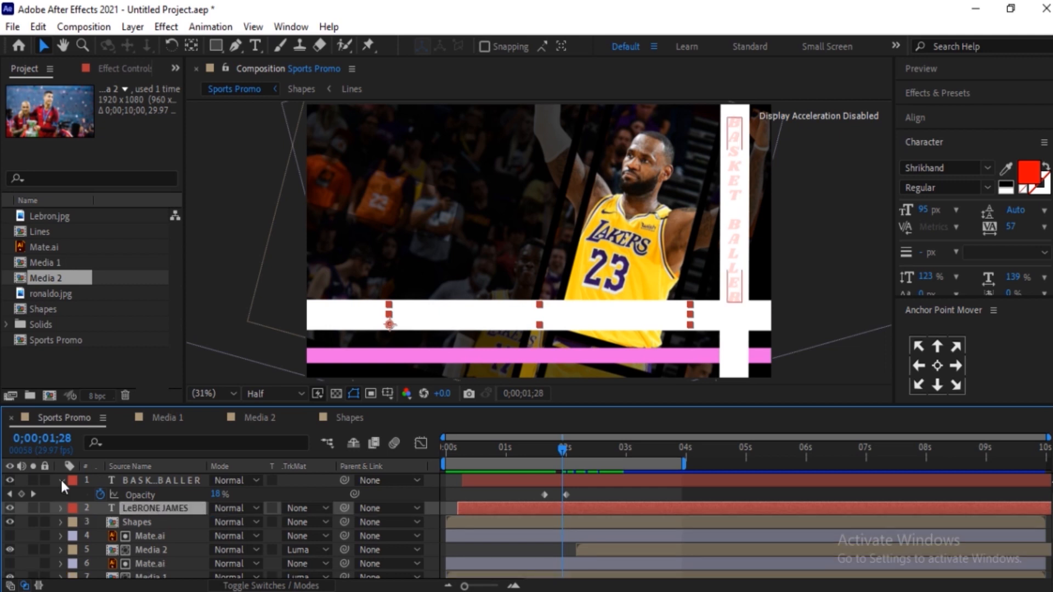
{"action": "left_click", "coordinate": [61, 480]}
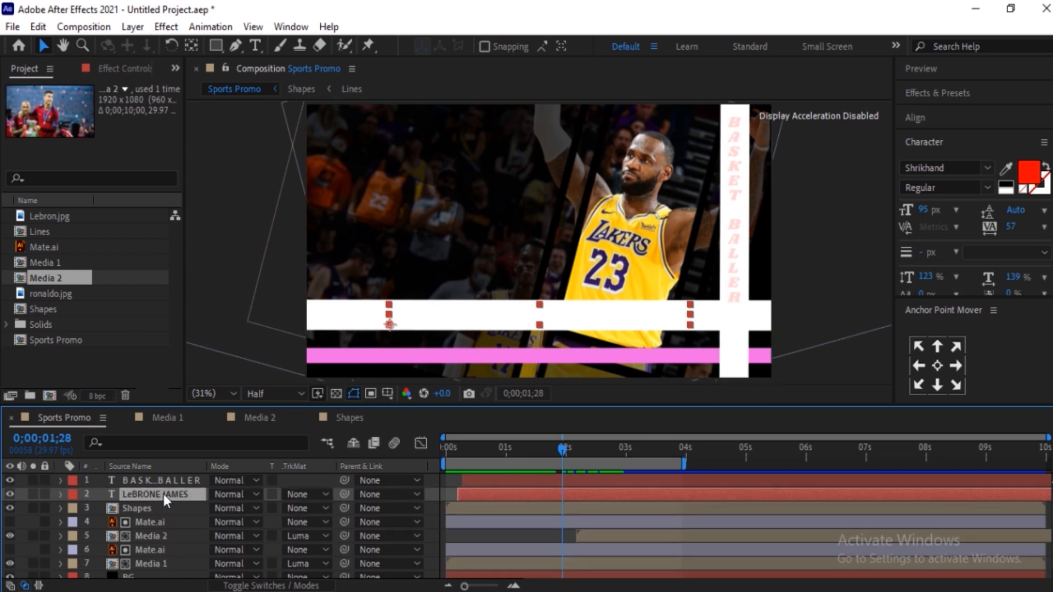
{"action": "key", "text": "ctrl+d"}
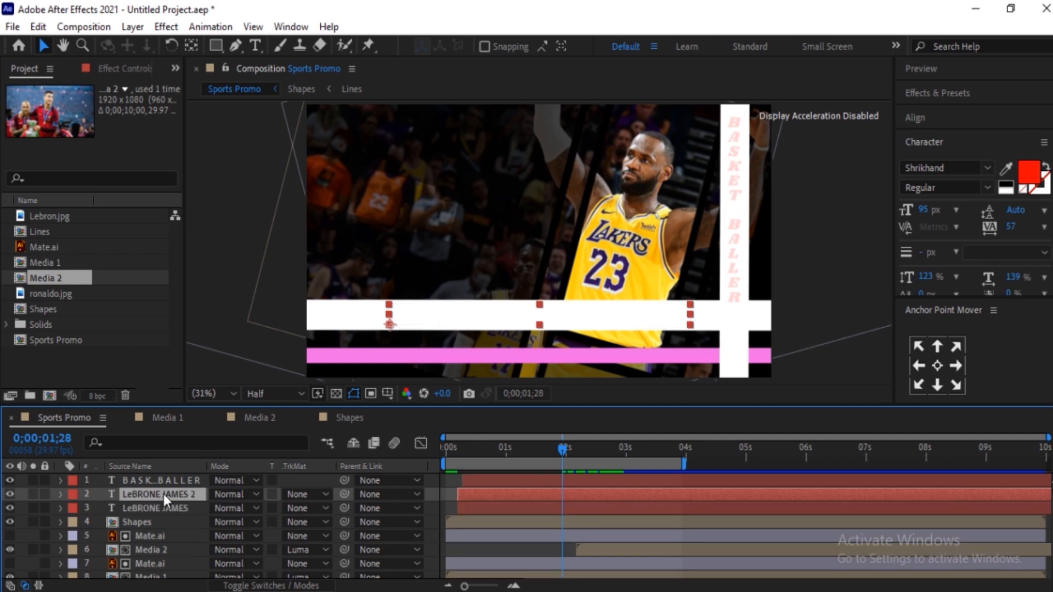
{"action": "left_click_drag", "start_coordinate": [560, 453], "coordinate": [525, 450]}
{"action": "double_click", "coordinate": [162, 493]}
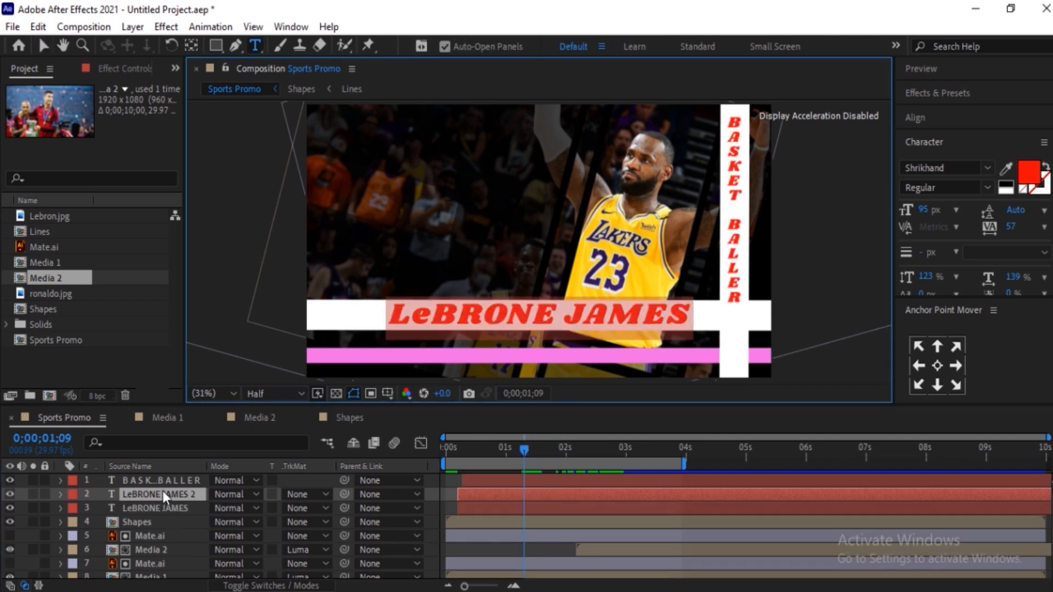
{"action": "type", "text": "American Professional Basketball Player"}
{"action": "left_click", "coordinate": [170, 495]}
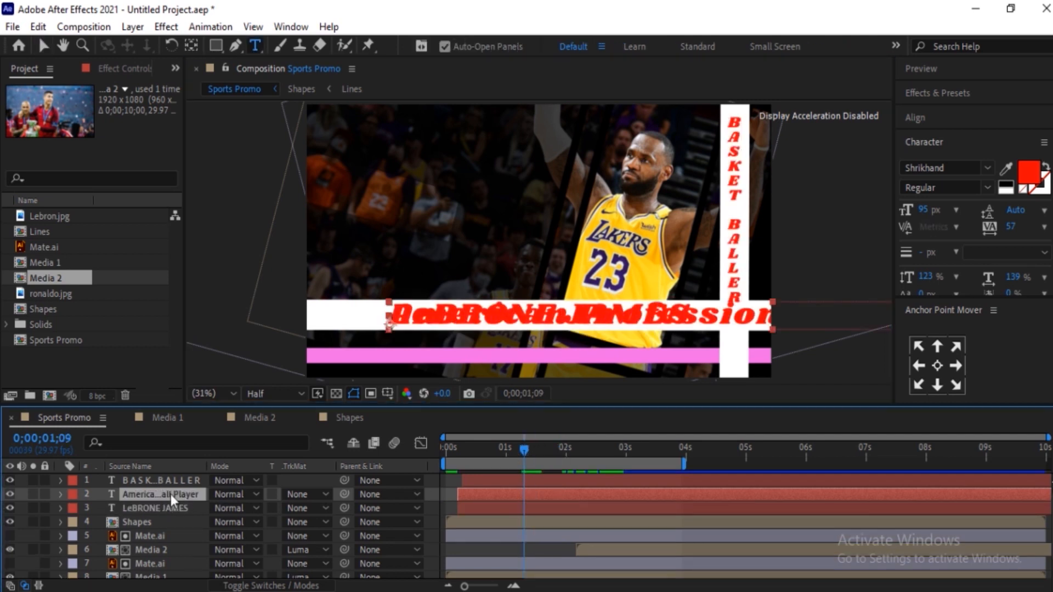
{"action": "key", "text": "v"}
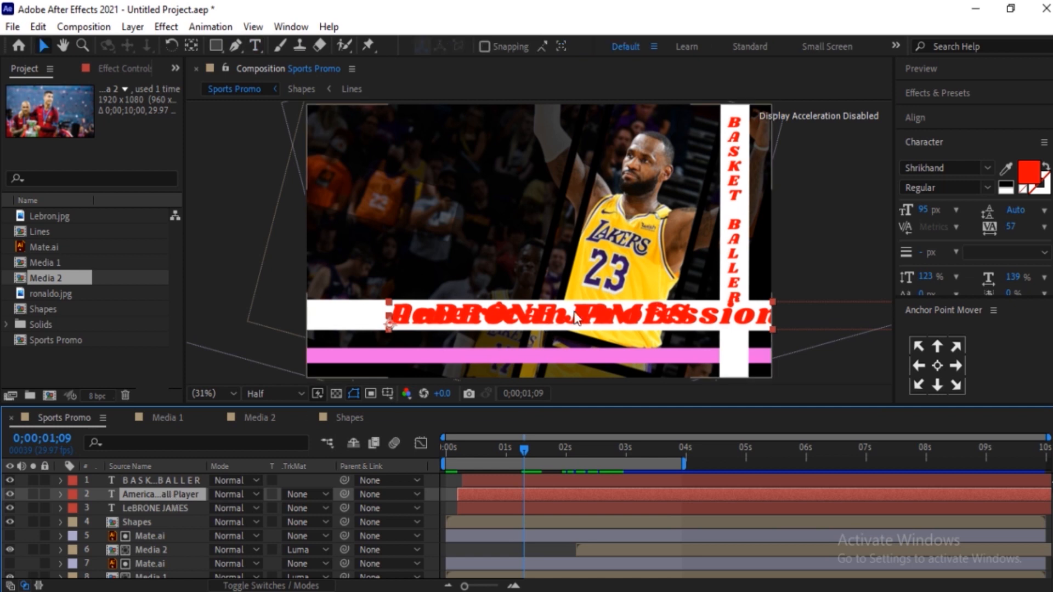
Step: Fit the American Professional Basketball Player text onto the pink bar at 43 px and color it white (FFFFFF)
{"action": "left_click_drag", "start_coordinate": [563, 326], "coordinate": [543, 355]}
{"action": "left_click_drag", "start_coordinate": [920, 213], "coordinate": [881, 223]}
{"action": "double_click", "coordinate": [170, 496]}
{"action": "left_click", "coordinate": [1028, 175]}
{"action": "left_click", "coordinate": [157, 356]}
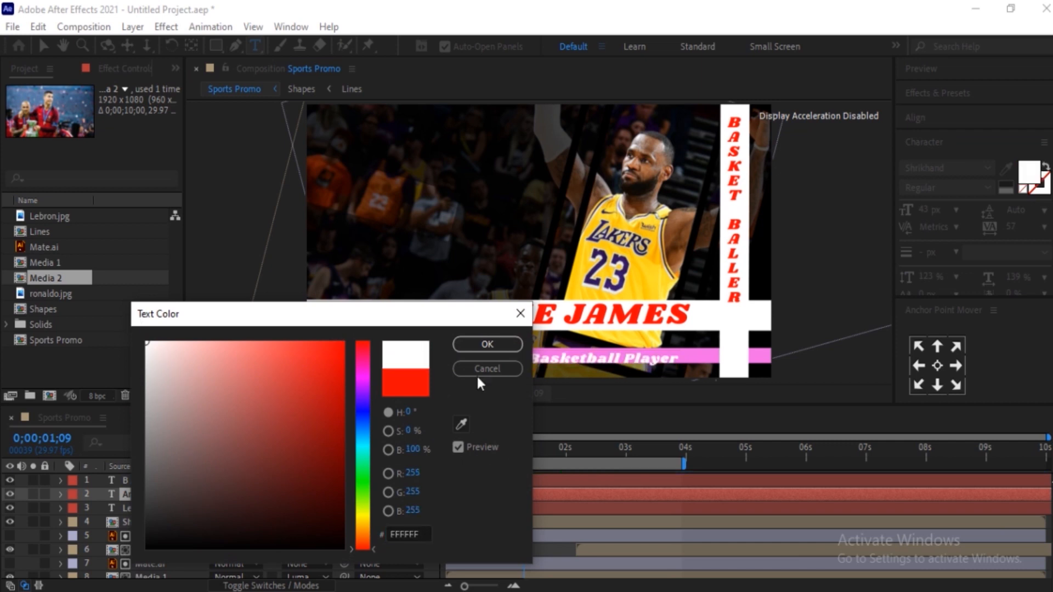
{"action": "left_click", "coordinate": [485, 344]}
{"action": "left_click", "coordinate": [123, 494]}
{"action": "key", "text": "v"}
Step: Adjust the role text's placement on the pink bar and center it horizontally in the composition
{"action": "left_click_drag", "start_coordinate": [482, 364], "coordinate": [499, 361]}
{"action": "left_click", "coordinate": [915, 117]}
{"action": "left_click", "coordinate": [936, 159]}
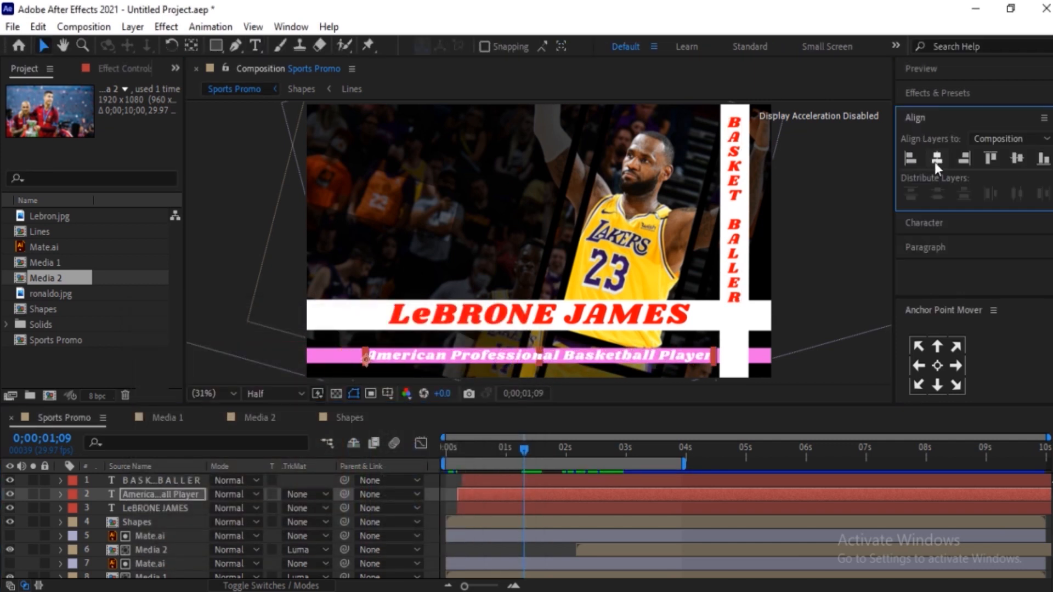
{"action": "left_click", "coordinate": [604, 236]}
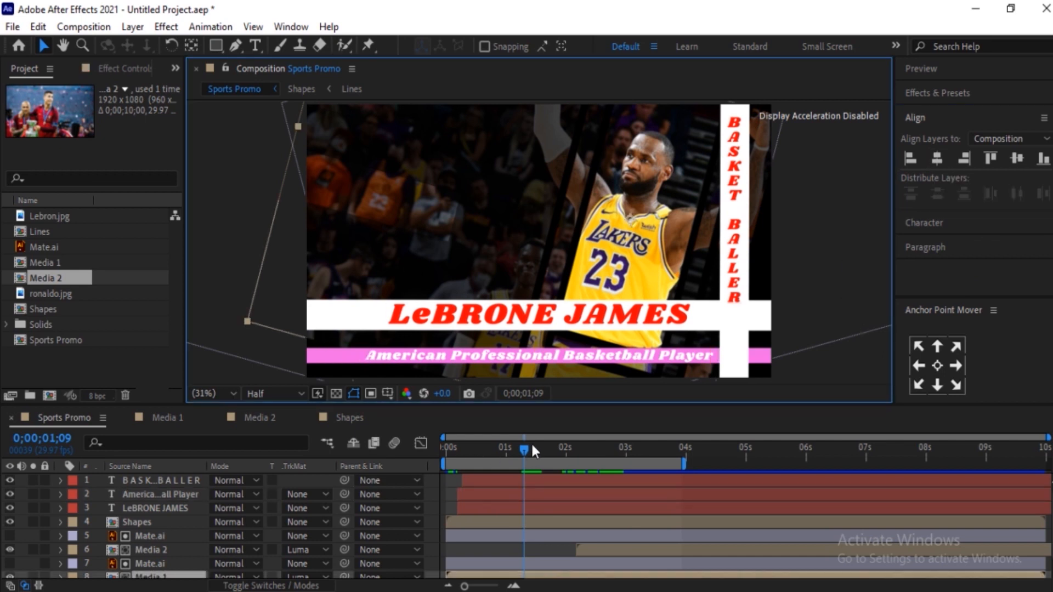
Step: Play the composition from the start to review the three LeBRONE JAMES text layers
{"action": "left_click_drag", "start_coordinate": [518, 447], "coordinate": [383, 455]}
{"action": "key", "text": "space"}
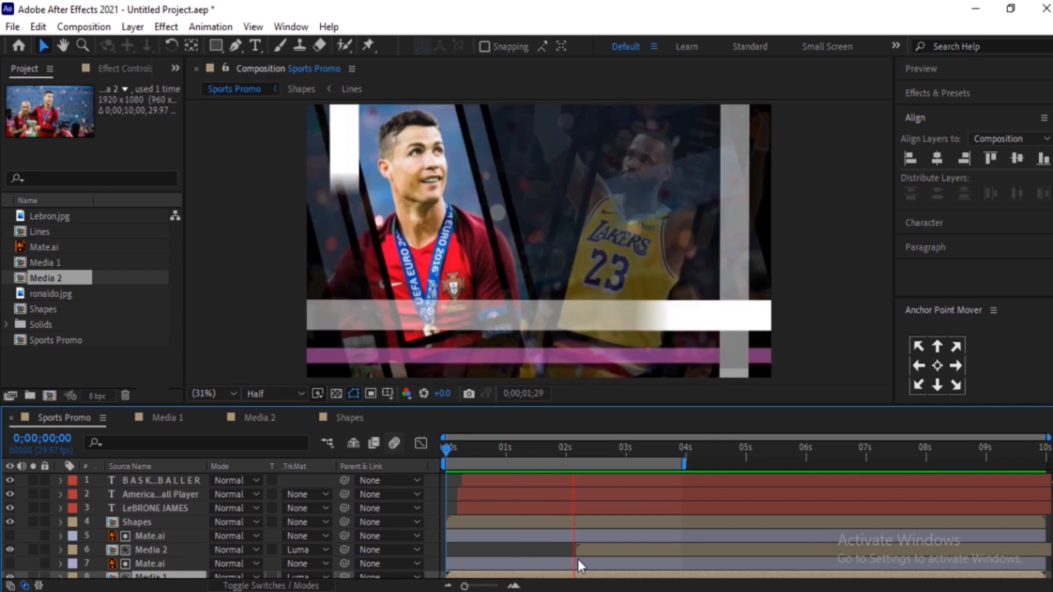
{"action": "key", "text": "space"}
Step: Duplicate the three text layers, stack the copies on top, and shift them to start at about 0;00;02;05
{"action": "left_click", "coordinate": [575, 449]}
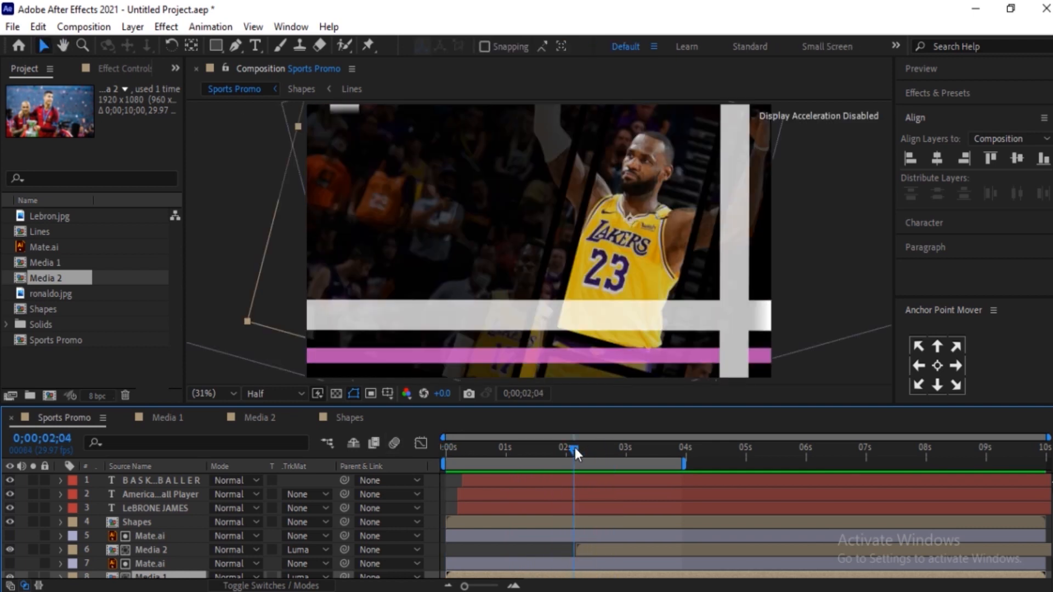
{"action": "left_click_drag", "start_coordinate": [16, 505], "coordinate": [55, 479]}
{"action": "key", "text": "ctrl+d"}
{"action": "left_click_drag", "start_coordinate": [160, 538], "coordinate": [160, 490]}
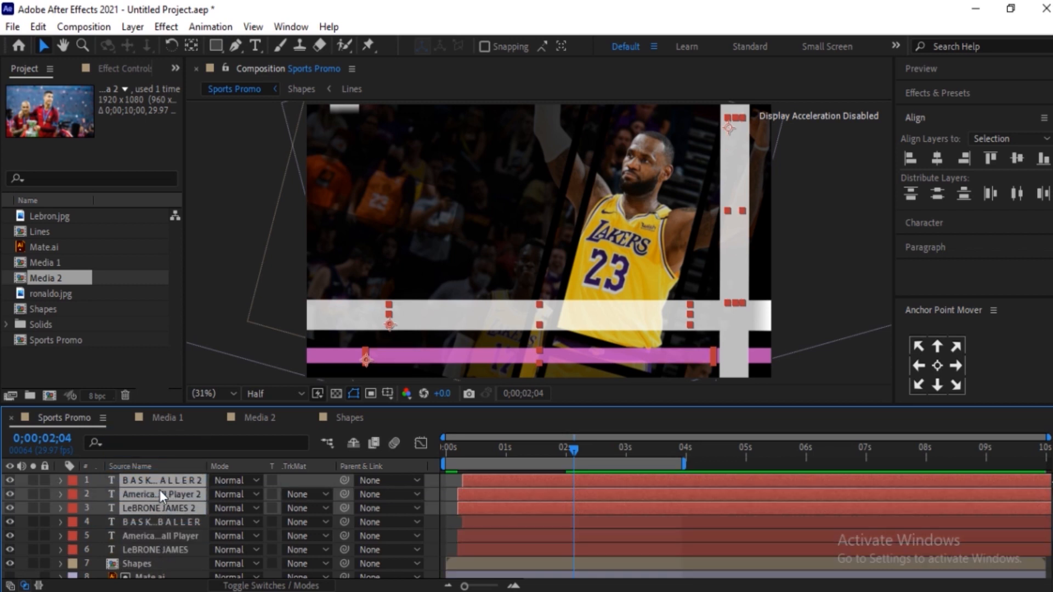
{"action": "mouse_move", "coordinate": [580, 456]}
{"action": "left_mouse_down"}
{"action": "mouse_move", "coordinate": [616, 448]}
{"action": "mouse_move", "coordinate": [591, 450]}
{"action": "left_mouse_up"}
{"action": "left_click_drag", "start_coordinate": [578, 506], "coordinate": [677, 505]}
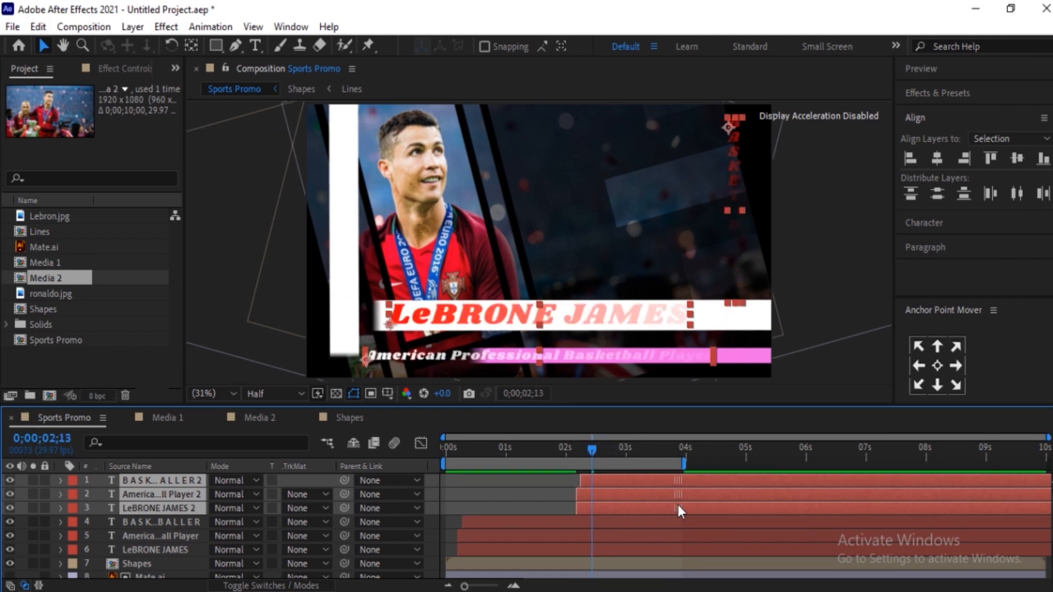
Step: Change the duplicated name text to CRISTIANO RONALDO and the duplicated role text to Portuguese Footballer
{"action": "left_click", "coordinate": [143, 508]}
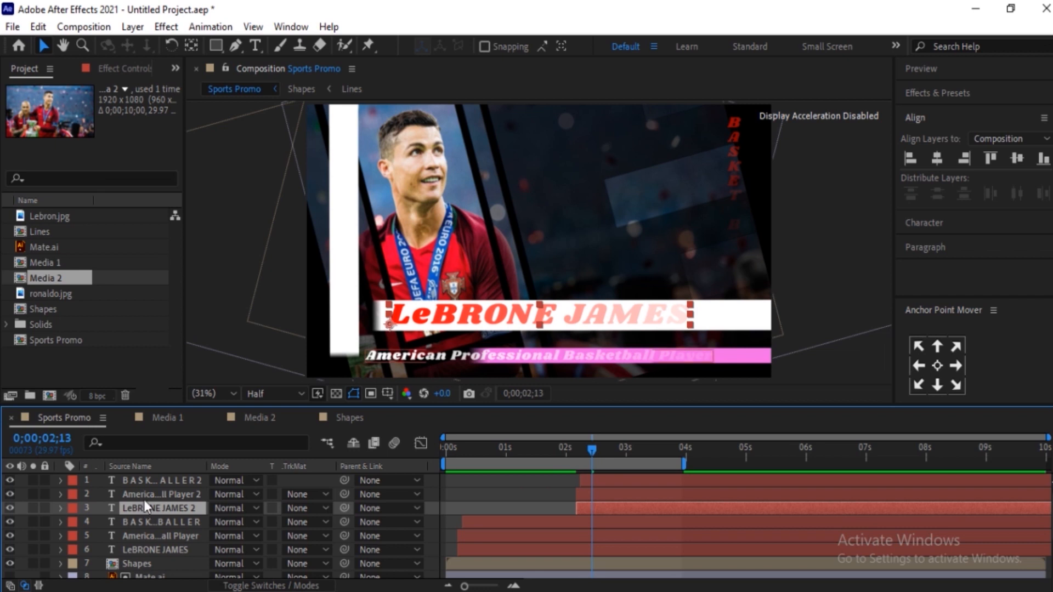
{"action": "double_click", "coordinate": [162, 506]}
{"action": "type", "text": "CRISTIANO RONALDO"}
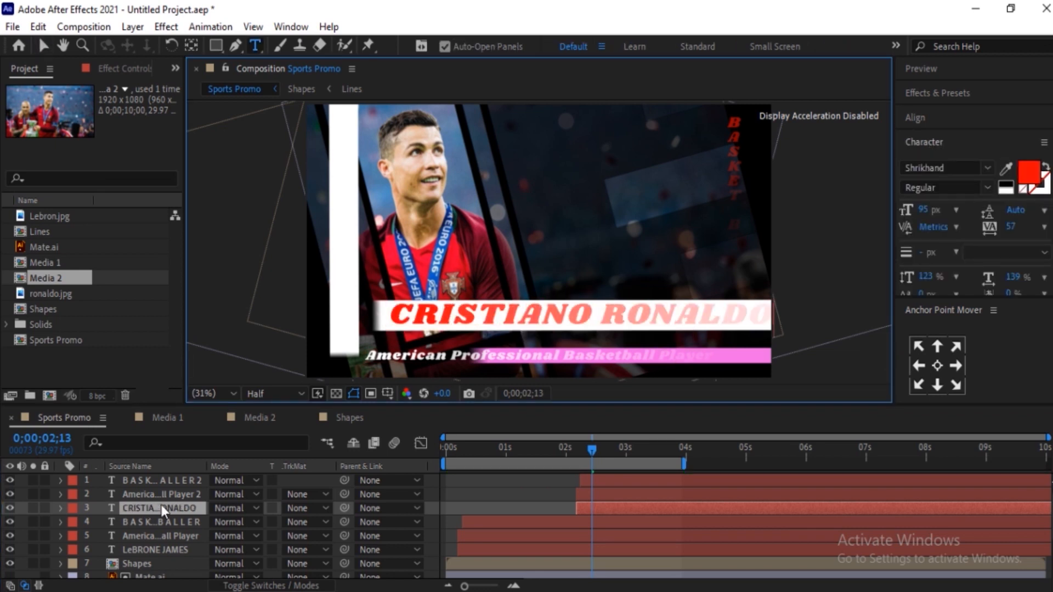
{"action": "left_click", "coordinate": [158, 494]}
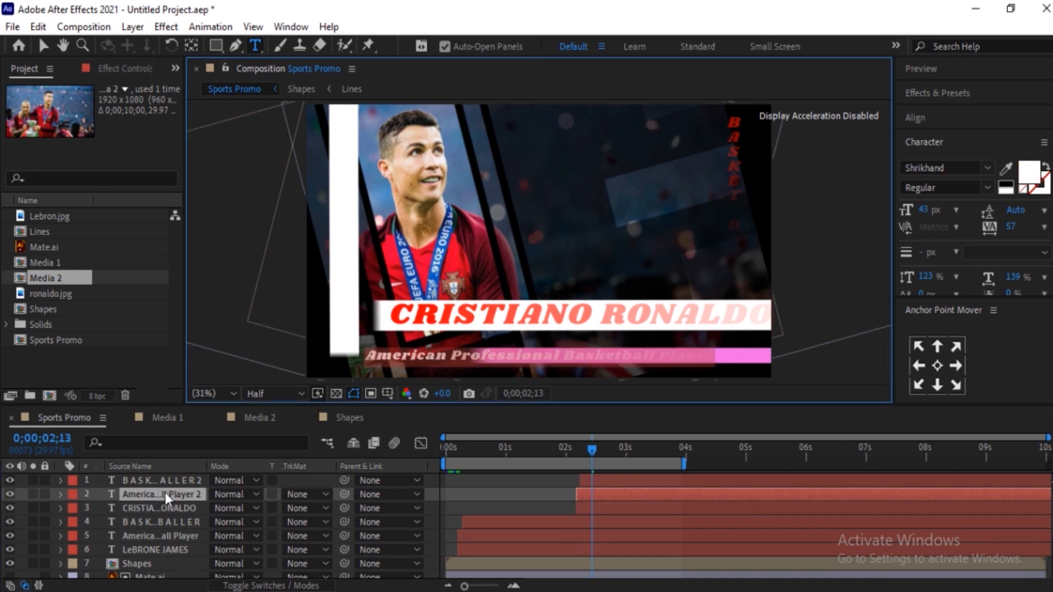
{"action": "type", "text": "Portuguese Footballer"}
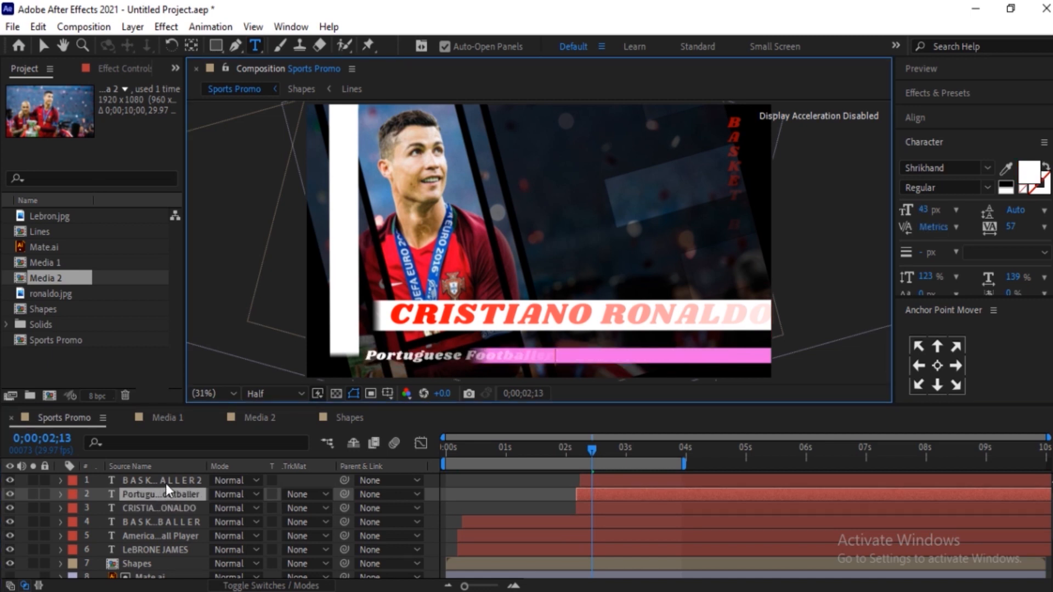
Step: Change the duplicated vertical text to FOOT BALLER and move it onto the vertical white bar beside the Ronaldo image
{"action": "left_click", "coordinate": [167, 479]}
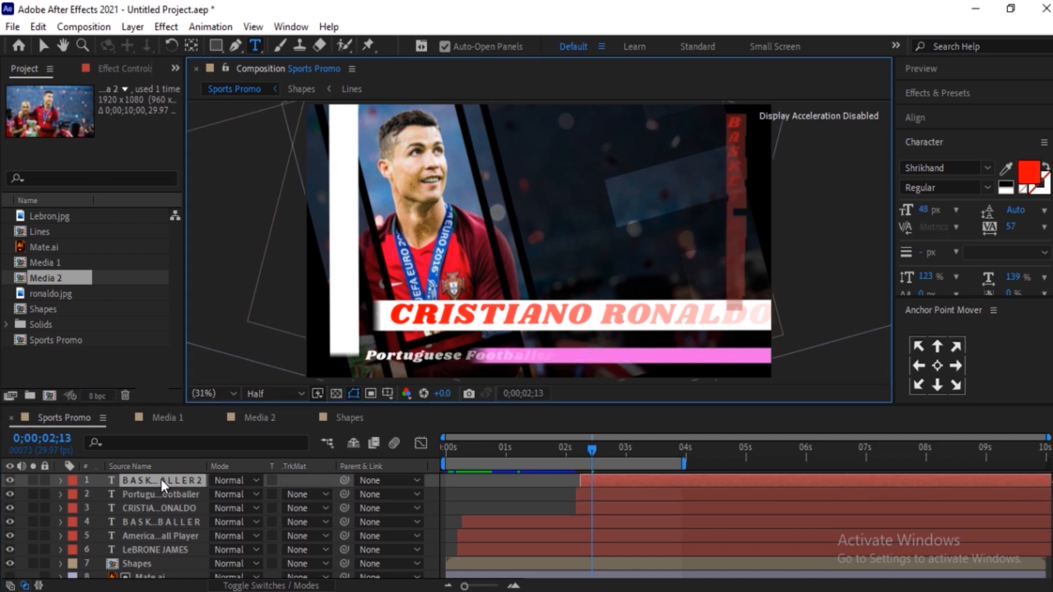
{"action": "type", "text": "F"}
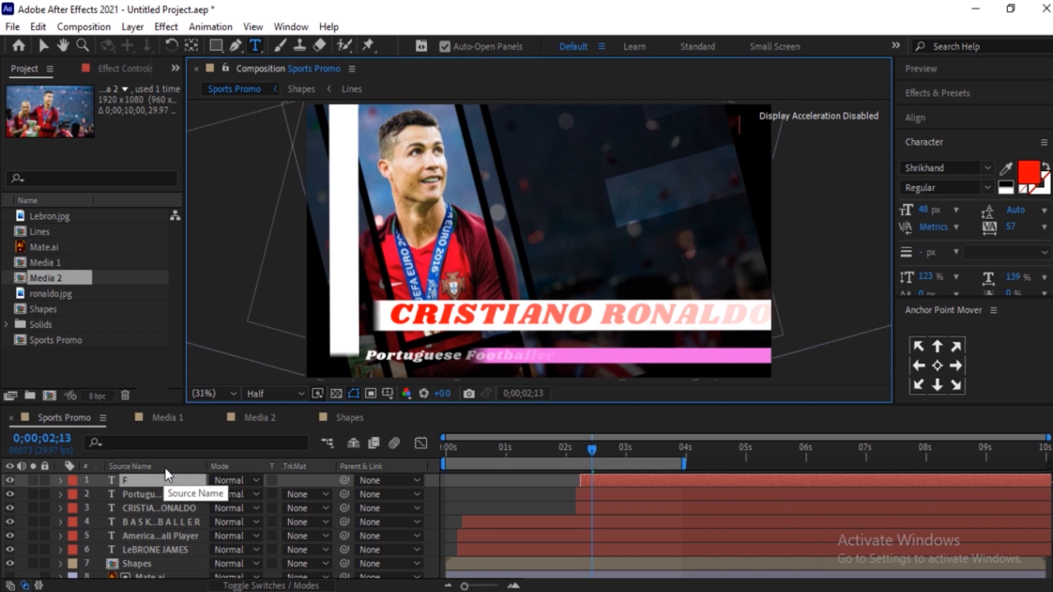
{"action": "left_click", "coordinate": [627, 447]}
{"action": "type", "text": "OOT BALLER"}
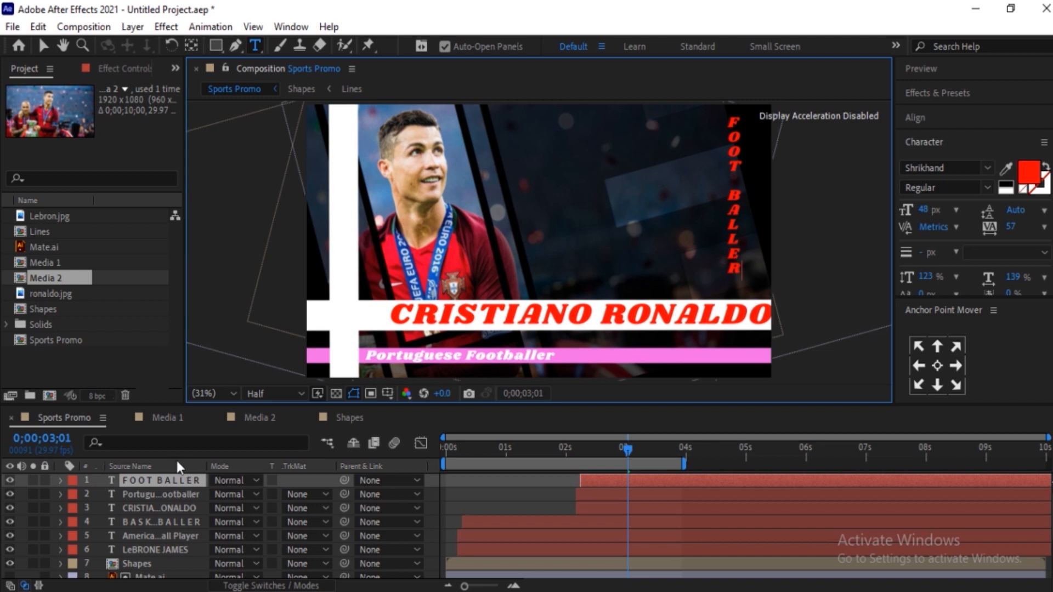
{"action": "left_click", "coordinate": [166, 481]}
{"action": "left_click_drag", "start_coordinate": [733, 262], "coordinate": [343, 255]}
Step: Play the composition to check the Ronaldo texts after the line transition
{"action": "left_click_drag", "start_coordinate": [627, 453], "coordinate": [610, 453]}
{"action": "key", "text": "space"}
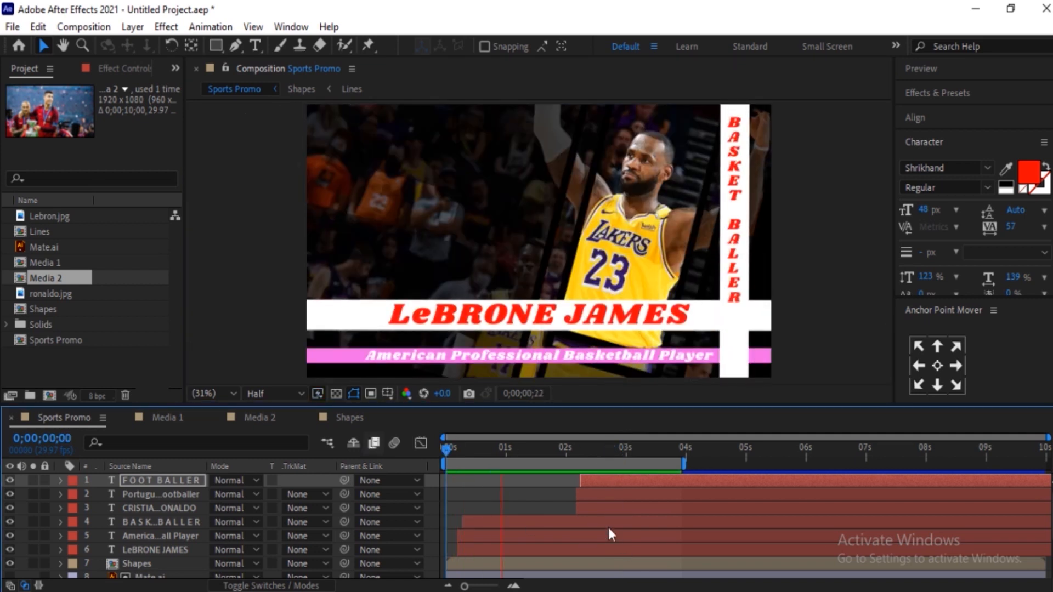
{"action": "key", "text": "space"}
Step: Extend the work area's end to about 4.6 seconds and preview the promo from the start
{"action": "left_click_drag", "start_coordinate": [686, 462], "coordinate": [698, 463]}
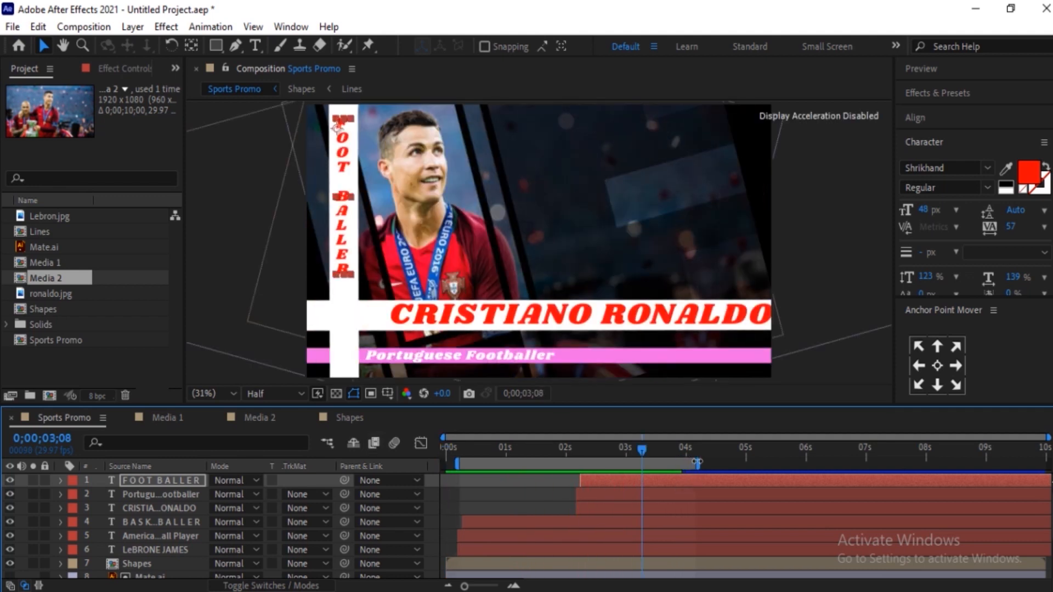
{"action": "key", "text": "ctrl+z"}
{"action": "left_click_drag", "start_coordinate": [687, 465], "coordinate": [724, 465]}
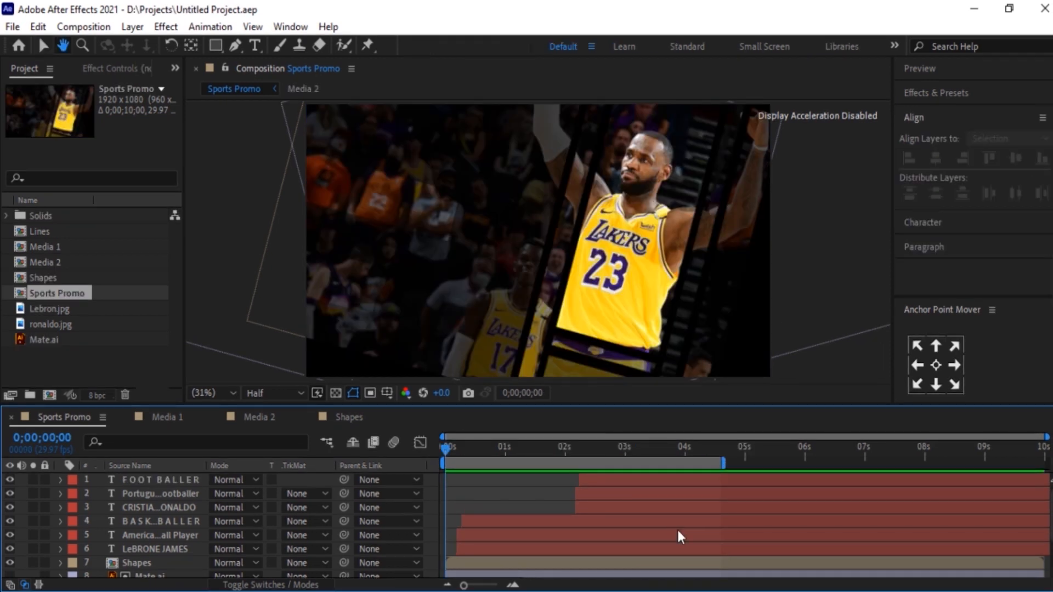
{"action": "key", "text": "space"}
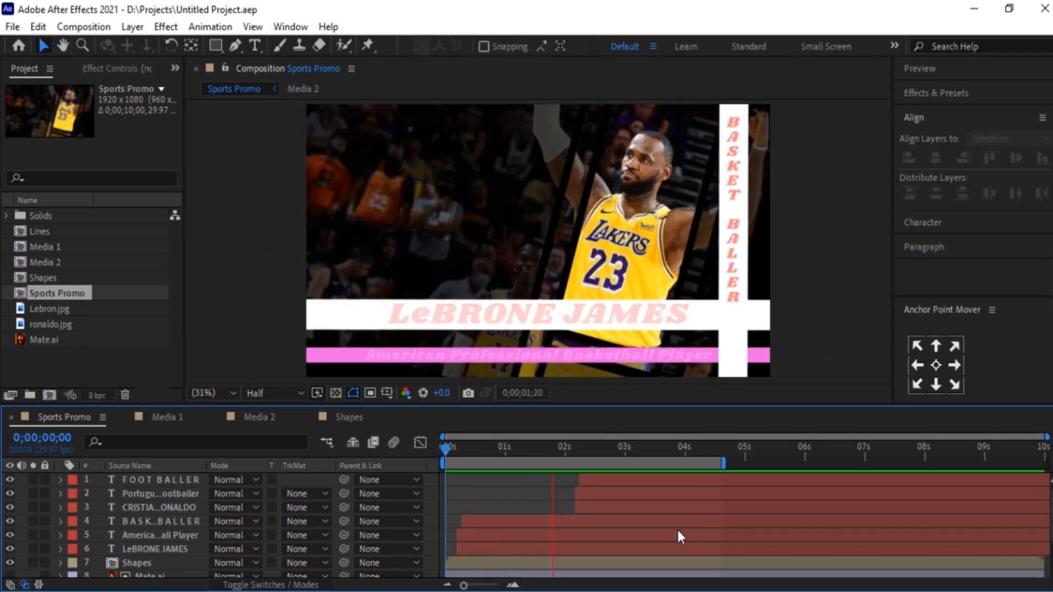
{"action": "key", "text": "space"}
Step: Center the Portuguese Footballer text horizontally in the composition
{"action": "left_click_drag", "start_coordinate": [614, 451], "coordinate": [610, 449]}
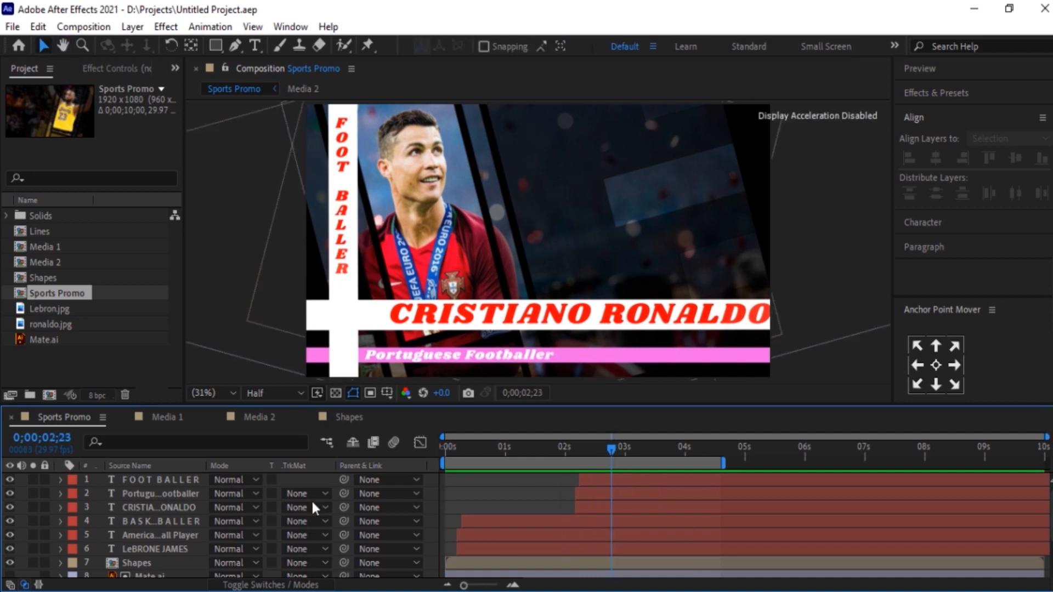
{"action": "left_click", "coordinate": [154, 492]}
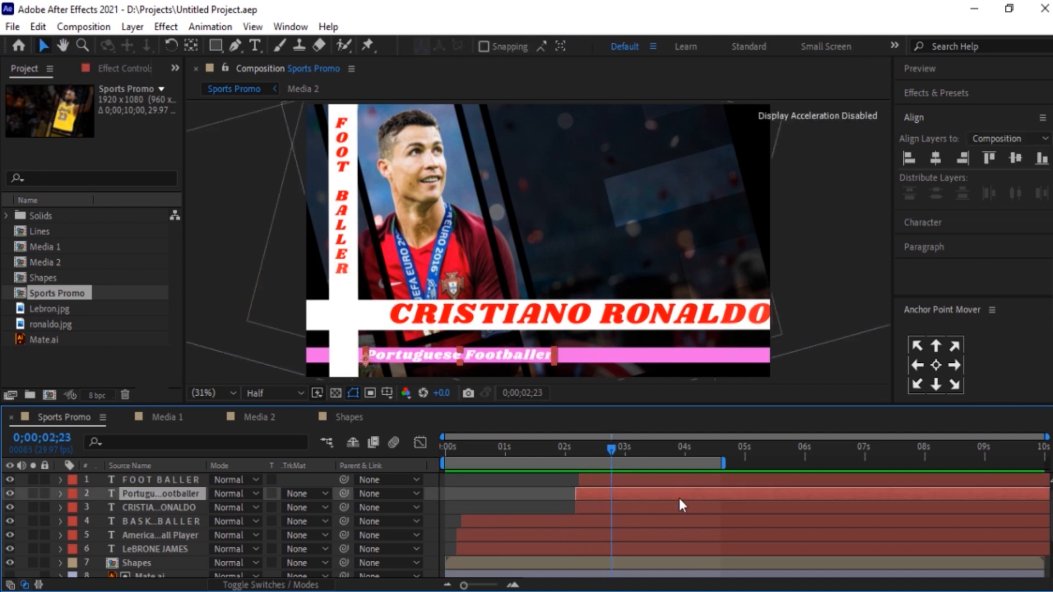
{"action": "left_click", "coordinate": [936, 158]}
Step: Reduce the CRISTIANO RONALDO text's font size to fit the white bar and center it horizontally in the composition
{"action": "key", "text": "ctrl+Down"}
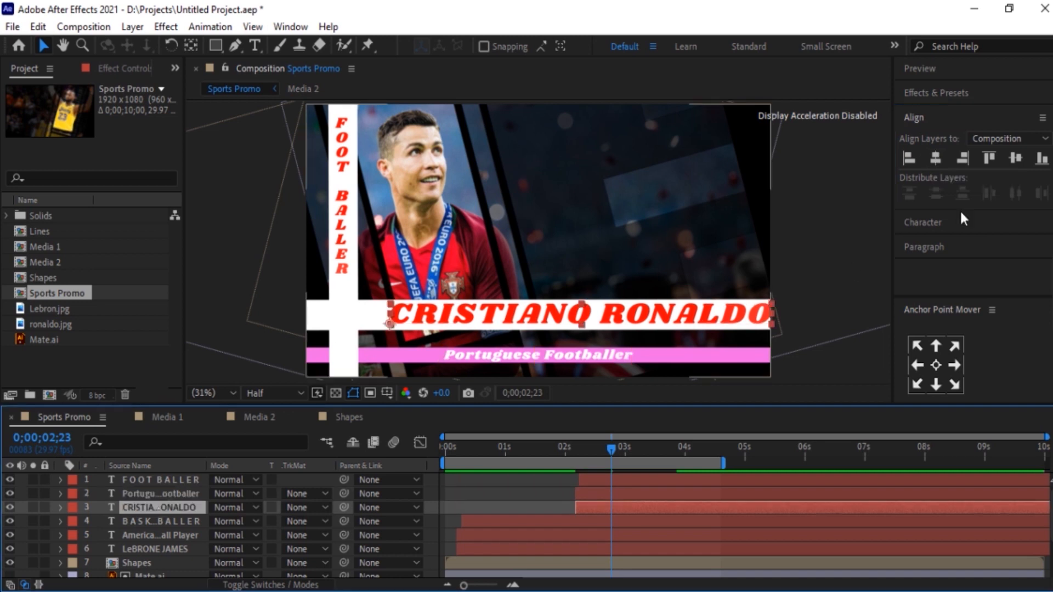
{"action": "left_click", "coordinate": [936, 158]}
{"action": "left_click", "coordinate": [923, 223]}
{"action": "left_click_drag", "start_coordinate": [923, 211], "coordinate": [911, 210]}
{"action": "left_click", "coordinate": [914, 118]}
{"action": "left_click", "coordinate": [936, 159]}
{"action": "left_click", "coordinate": [923, 222]}
{"action": "left_click", "coordinate": [914, 118]}
{"action": "left_click", "coordinate": [934, 164]}
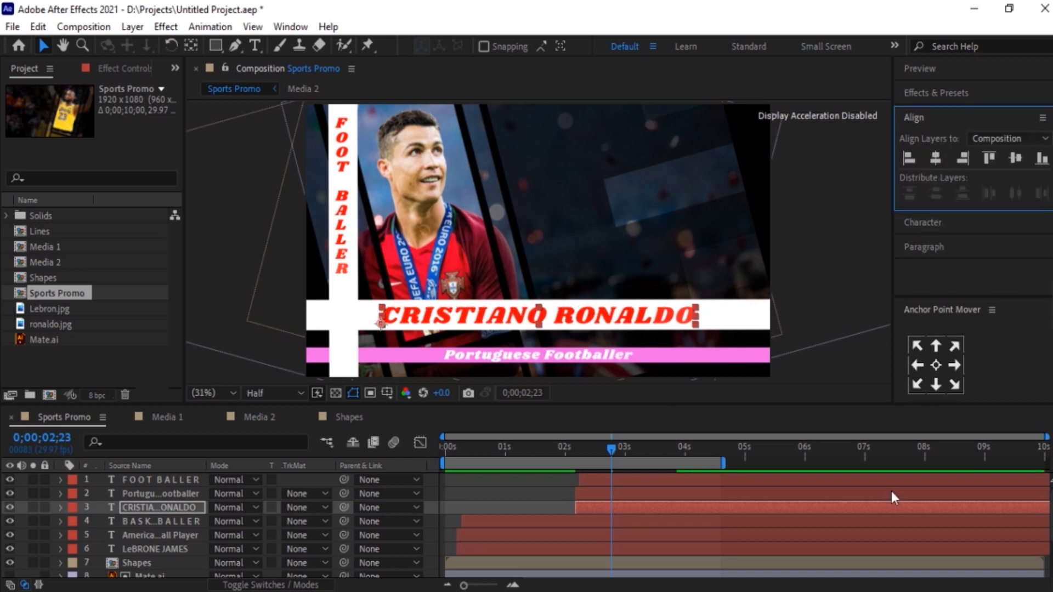
Step: Preview the composition from the start to check when the Ronaldo texts appear relative to the lines
{"action": "left_click", "coordinate": [800, 541]}
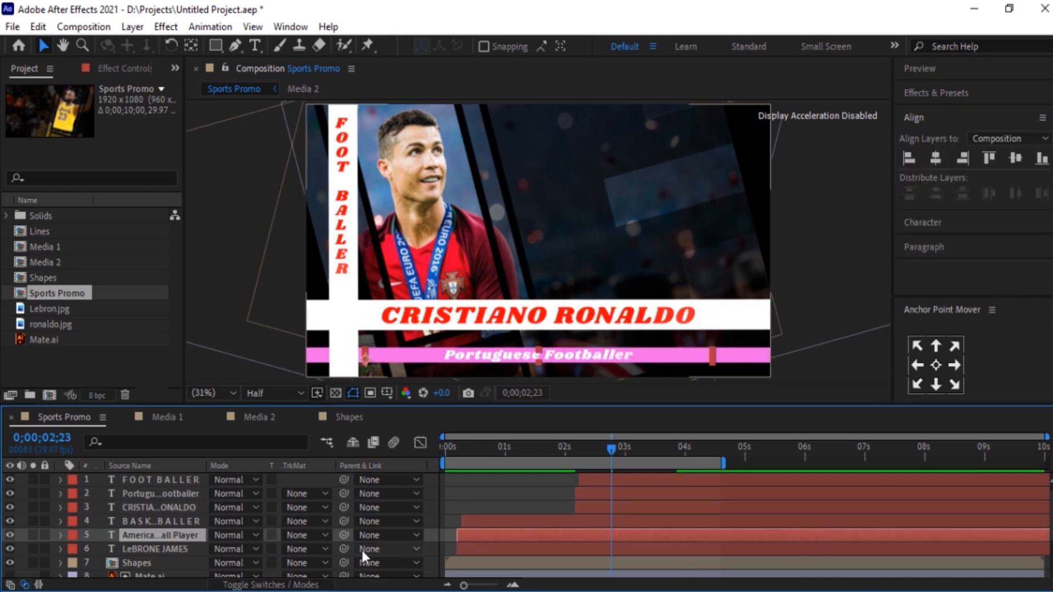
{"action": "left_click_drag", "start_coordinate": [606, 451], "coordinate": [437, 471]}
{"action": "key", "text": "space"}
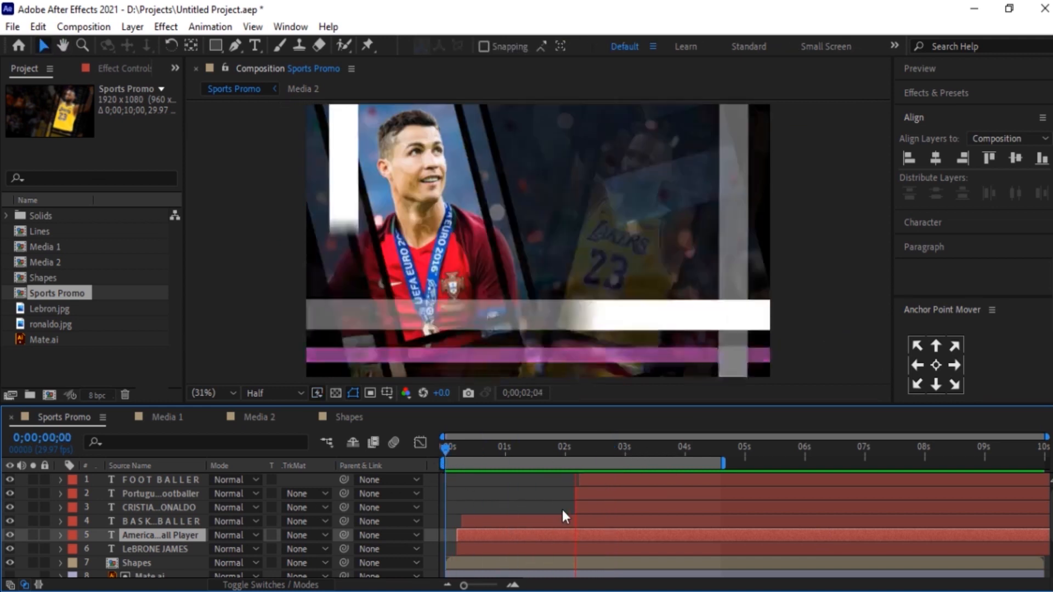
{"action": "key", "text": "space"}
Step: Shift the CRISTIANO RONALDO, FOOT BALLER and Portuguese Footballer layers later to start at about 2.5 seconds, with Portuguese Footballer slightly after the others
{"action": "left_click", "coordinate": [611, 449]}
{"action": "left_click_drag", "start_coordinate": [606, 452], "coordinate": [583, 454]}
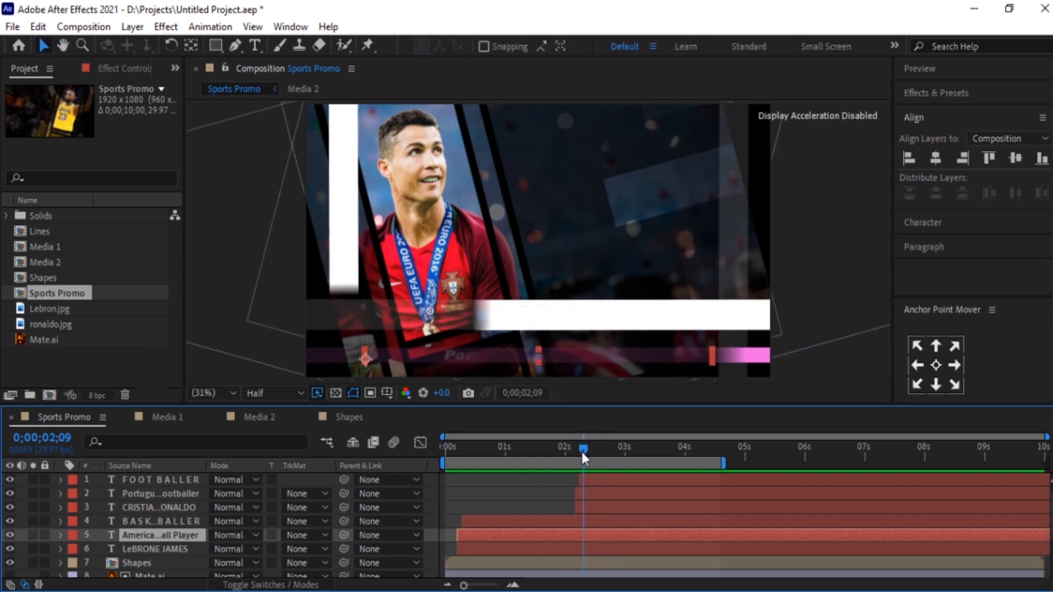
{"action": "left_click", "coordinate": [617, 506]}
{"action": "left_click", "coordinate": [619, 493]}
{"action": "left_click_drag", "start_coordinate": [614, 492], "coordinate": [626, 495]}
{"action": "left_click_drag", "start_coordinate": [569, 447], "coordinate": [588, 442]}
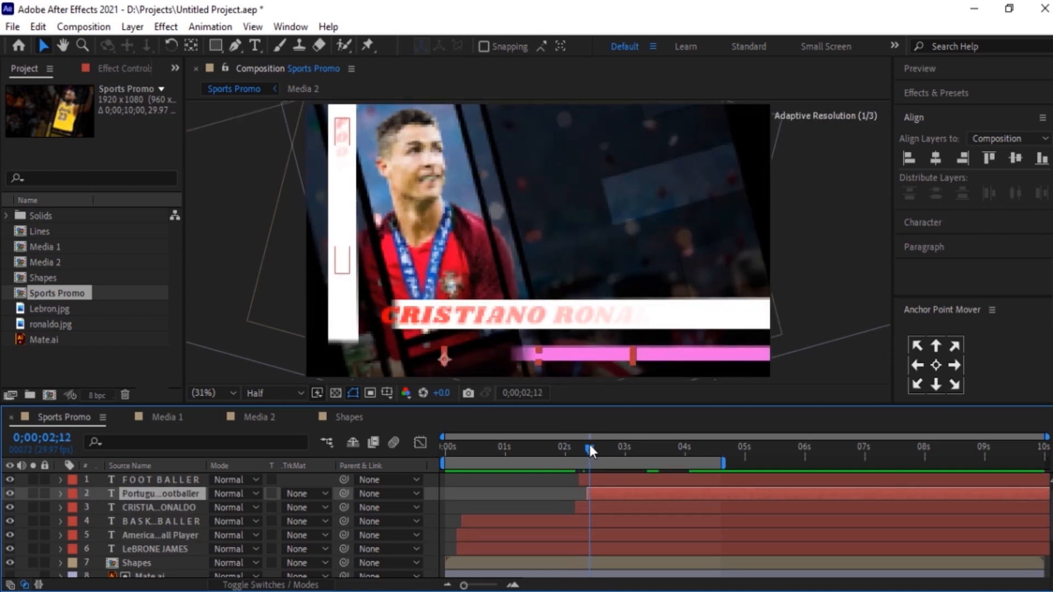
{"action": "mouse_move", "coordinate": [604, 502]}
{"action": "left_mouse_down"}
{"action": "mouse_move", "coordinate": [624, 501]}
{"action": "mouse_move", "coordinate": [601, 449]}
{"action": "mouse_move", "coordinate": [620, 494]}
{"action": "left_mouse_up"}
{"action": "left_click", "coordinate": [591, 451]}
{"action": "left_click", "coordinate": [601, 504]}
Step: Play the finished promo from the start, with the composition view maximized
{"action": "left_click_drag", "start_coordinate": [598, 453], "coordinate": [442, 458]}
{"action": "key", "text": "space"}
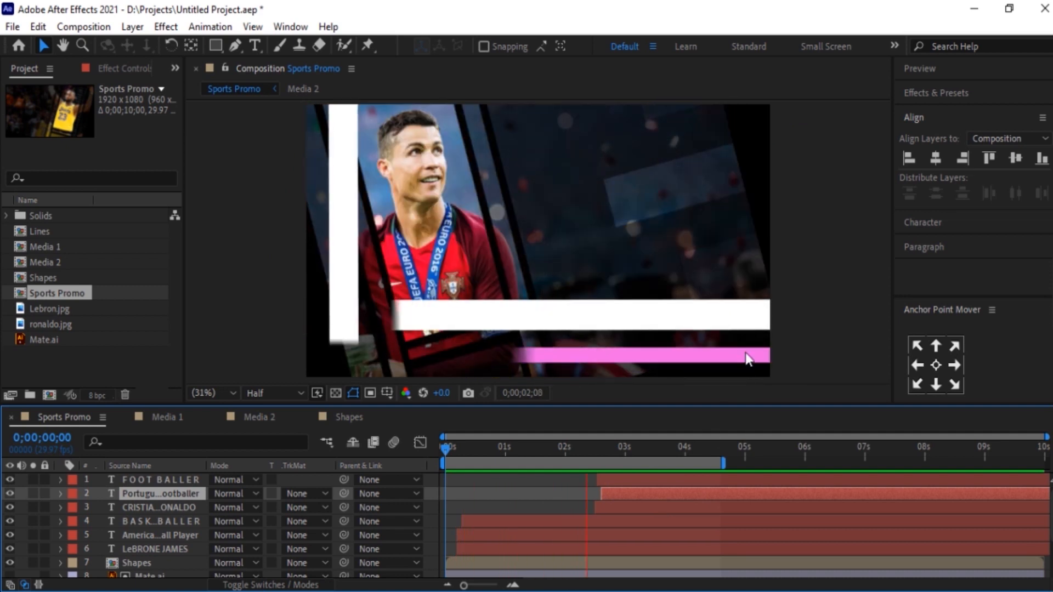
{"action": "key", "text": "grave"}
{"action": "key", "text": "space"}
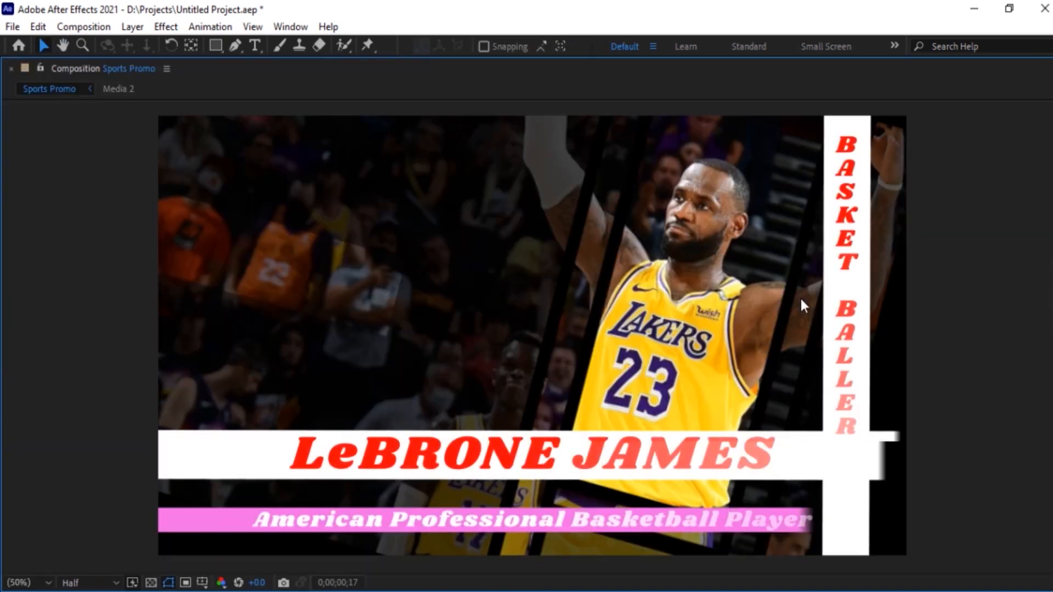